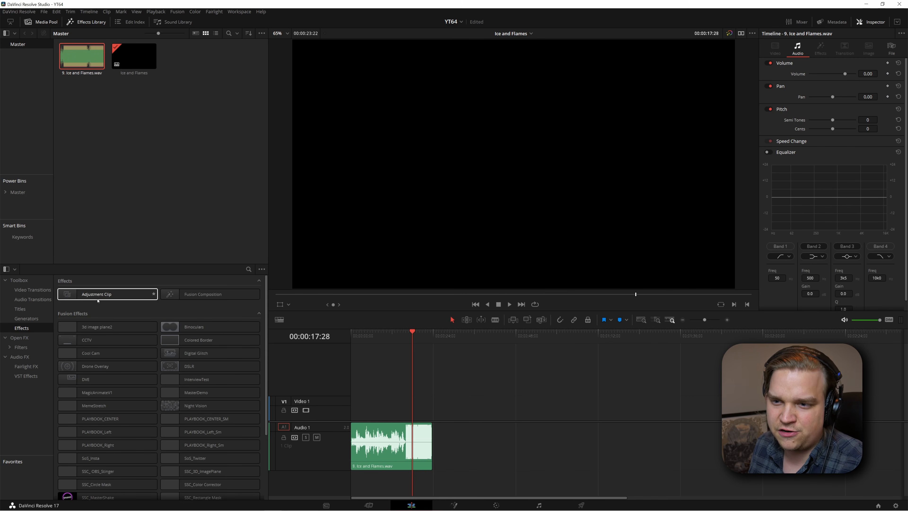
Place an adjustment clip on Video 1 above the Ice and Flames audio and combine both into a new compound clip
{"action": "left_click_drag", "start_coordinate": [83, 297], "coordinate": [431, 419]}
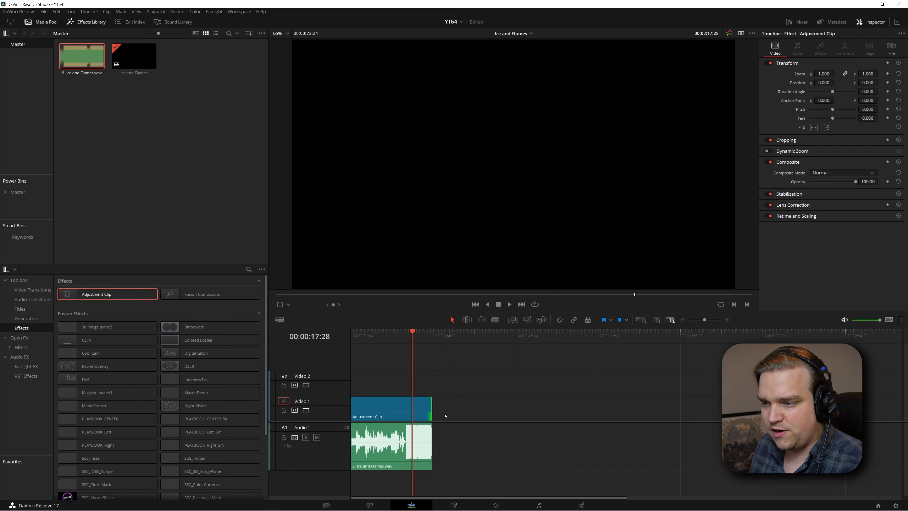
{"action": "left_click_drag", "start_coordinate": [479, 402], "coordinate": [383, 456]}
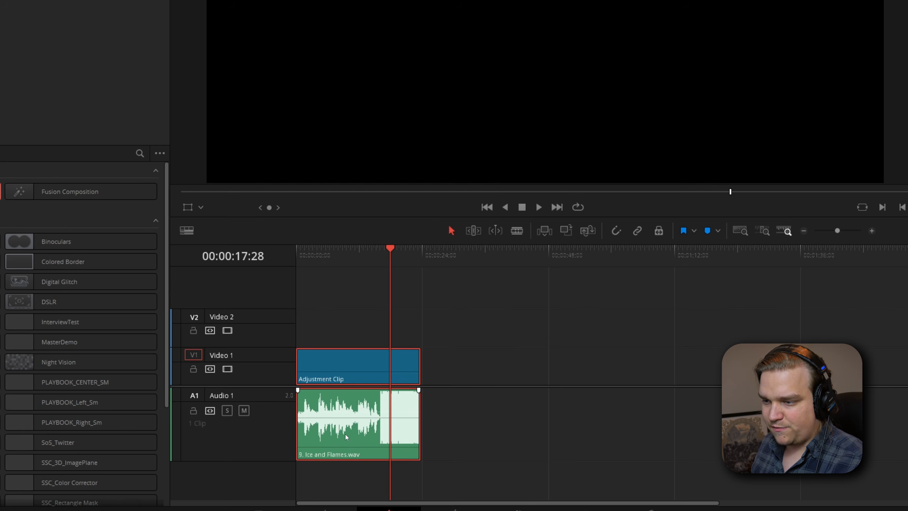
{"action": "right_click", "coordinate": [381, 455]}
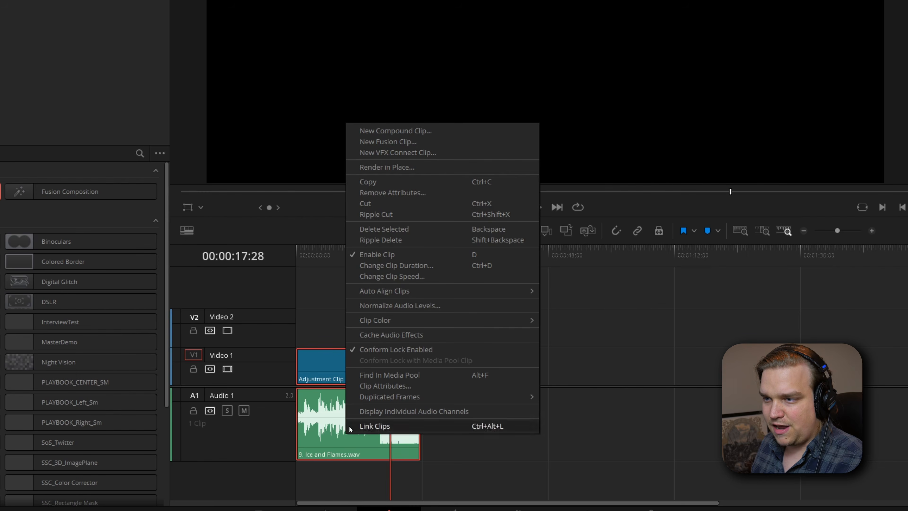
{"action": "left_click", "coordinate": [405, 131]}
{"action": "left_click", "coordinate": [521, 158]}
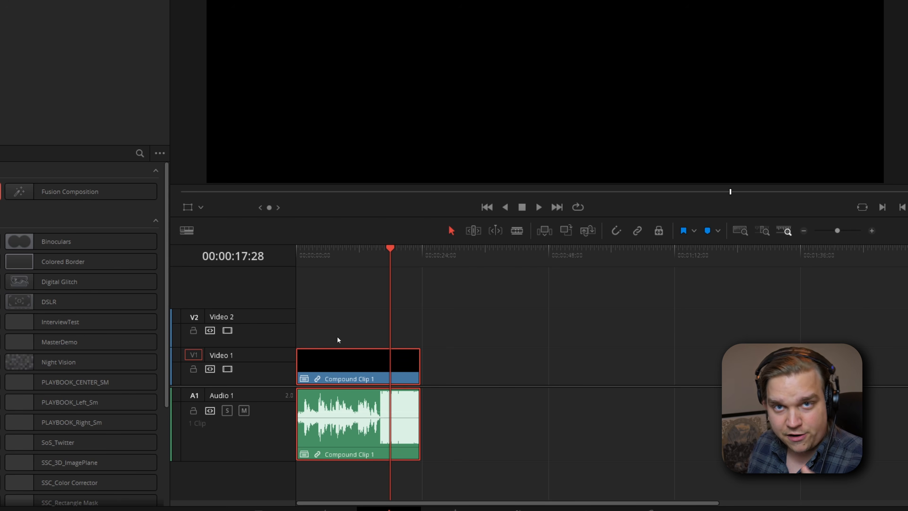
Open the compound clip on the Fusion page and play it back
{"action": "left_click", "coordinate": [512, 446]}
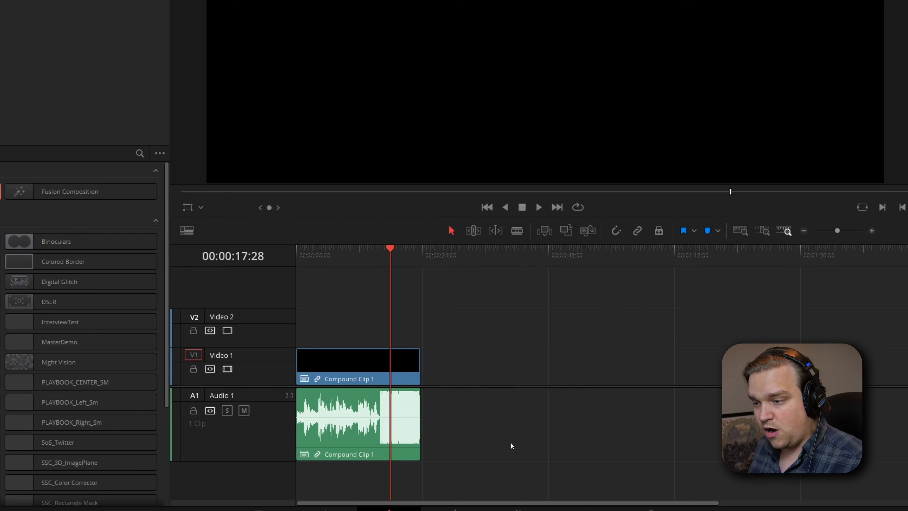
{"action": "left_click", "coordinate": [465, 508]}
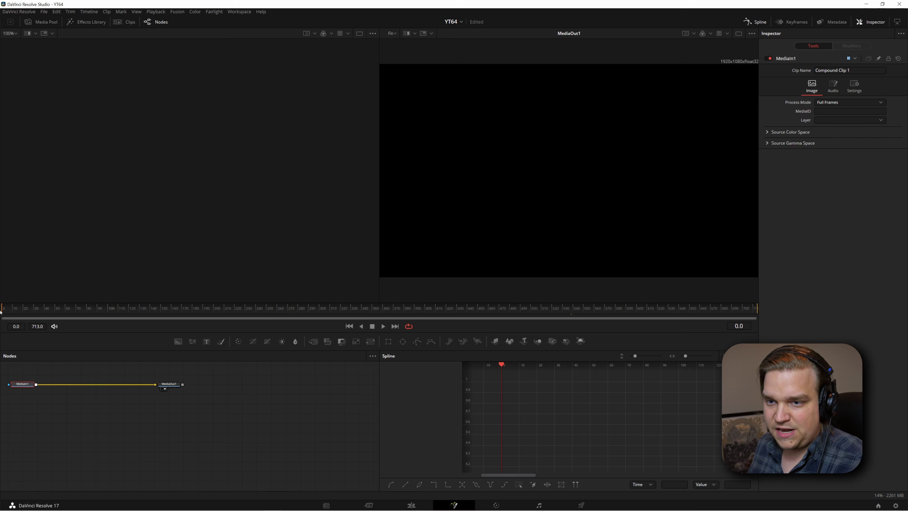
{"action": "key", "text": "space"}
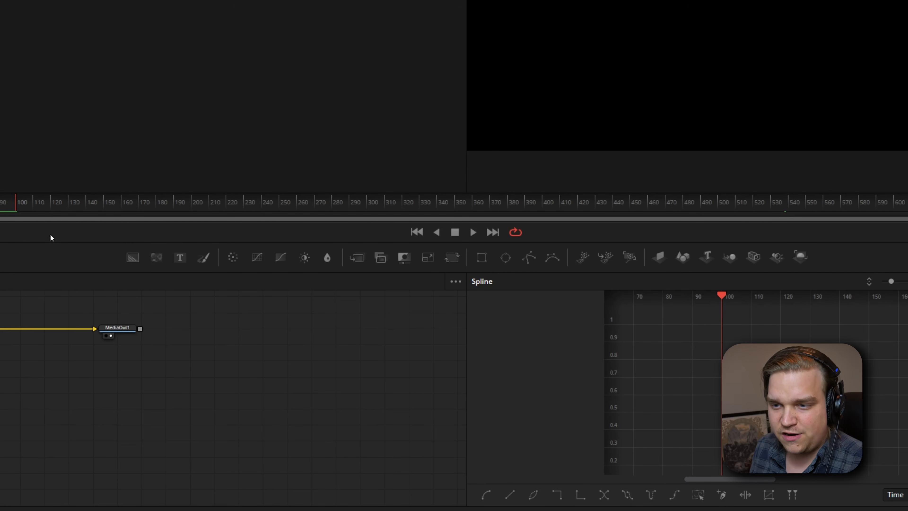
Turn off High Quality and Motion Blur for Fusion playback
{"action": "right_click", "coordinate": [48, 237]}
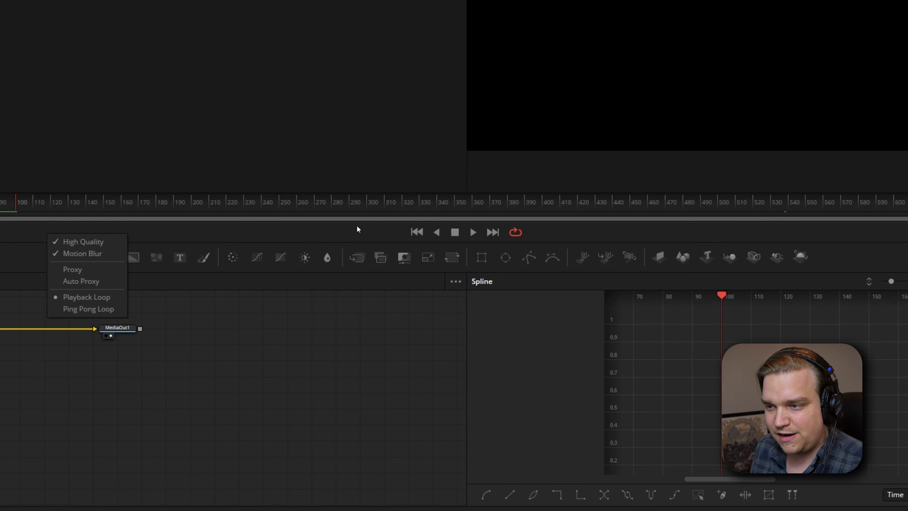
{"action": "left_click", "coordinate": [91, 242]}
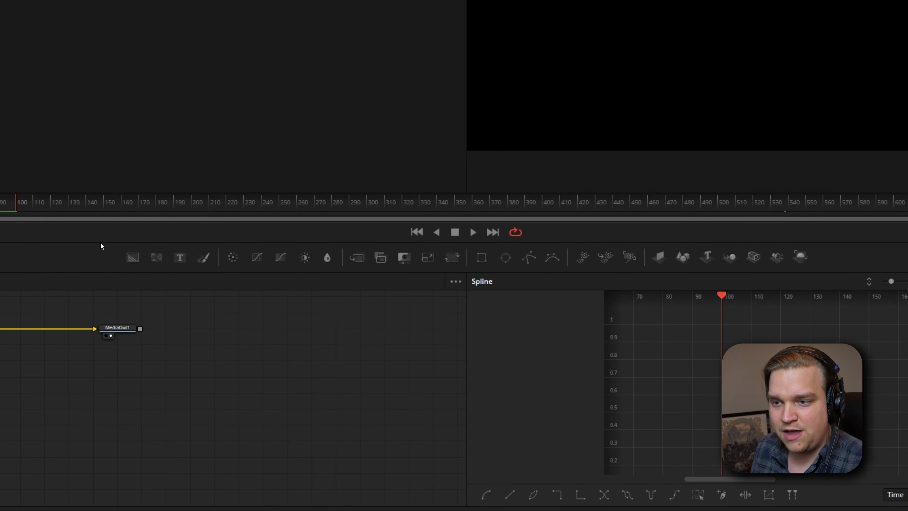
{"action": "right_click", "coordinate": [93, 236]}
{"action": "left_click", "coordinate": [110, 255]}
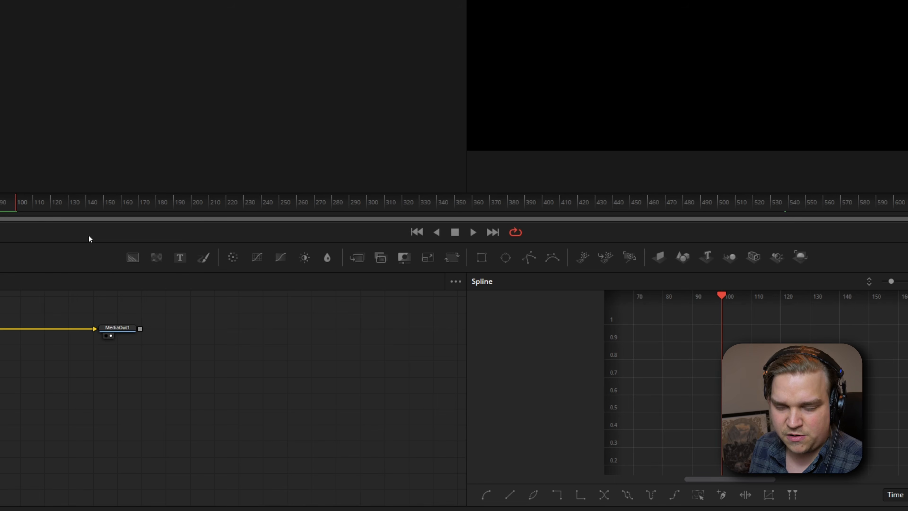
{"action": "right_click", "coordinate": [89, 236]}
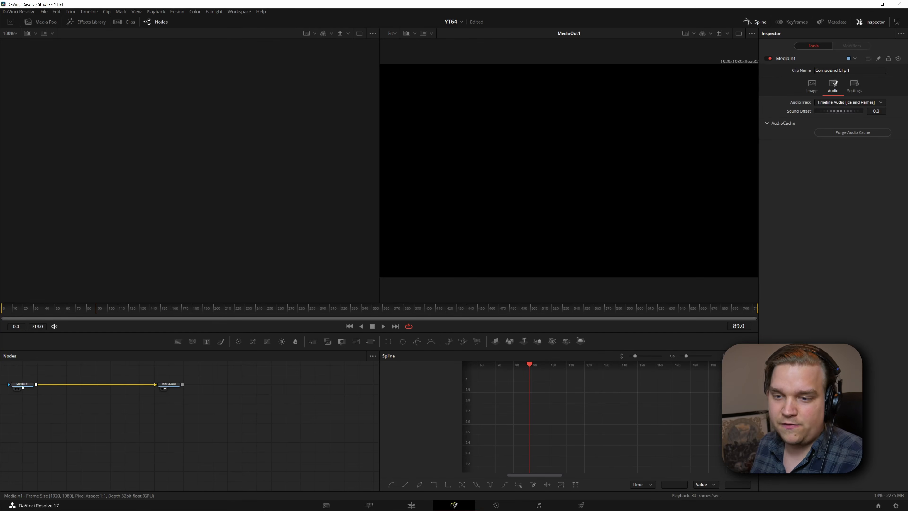
Add a Text+ node above the MediaIn1 node and set its image depth to int8
{"action": "left_click_drag", "start_coordinate": [25, 385], "coordinate": [29, 385]}
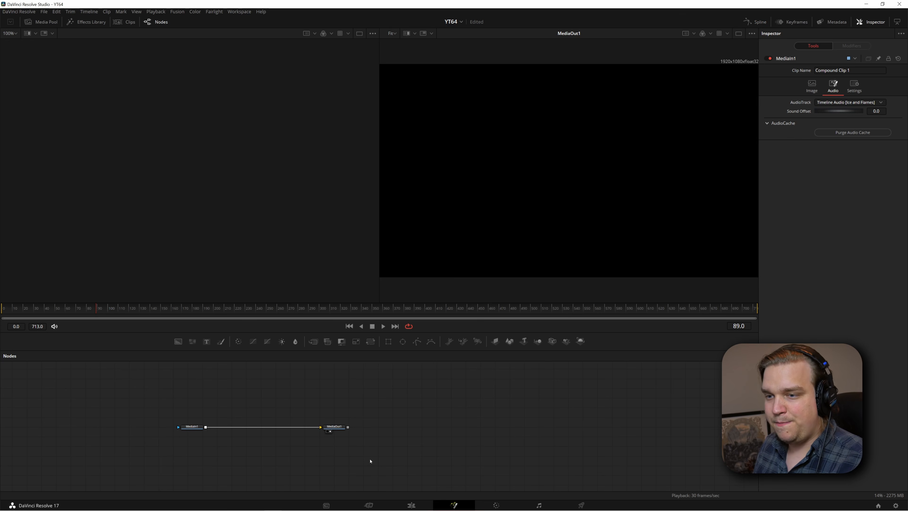
{"action": "left_click_drag", "start_coordinate": [384, 462], "coordinate": [393, 469]}
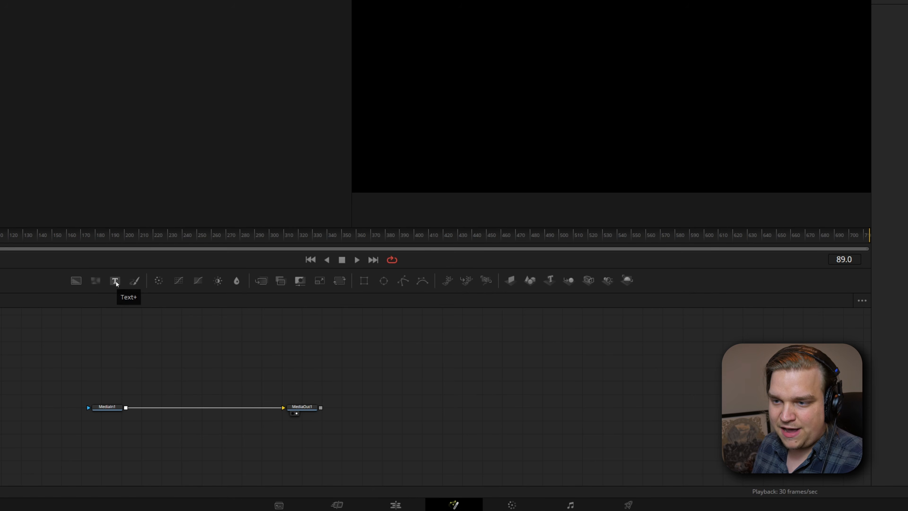
{"action": "left_click_drag", "start_coordinate": [115, 281], "coordinate": [152, 358]}
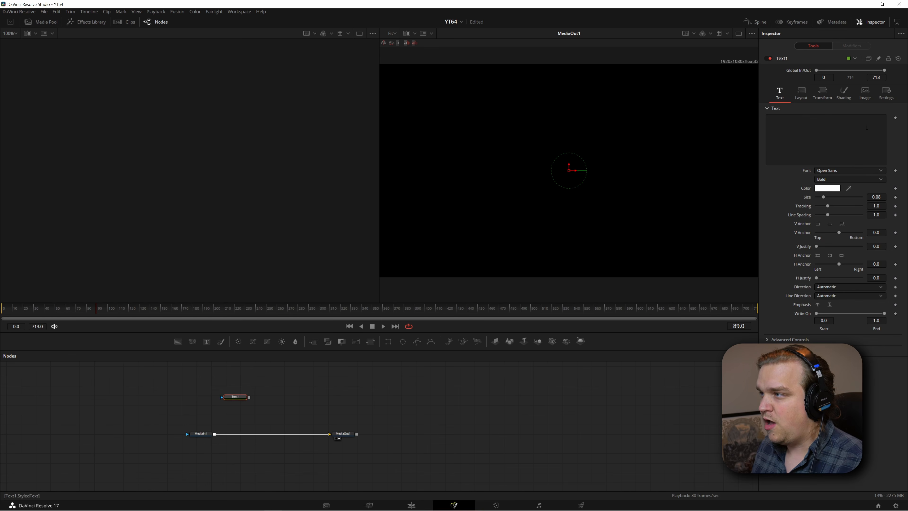
{"action": "left_click", "coordinate": [869, 99]}
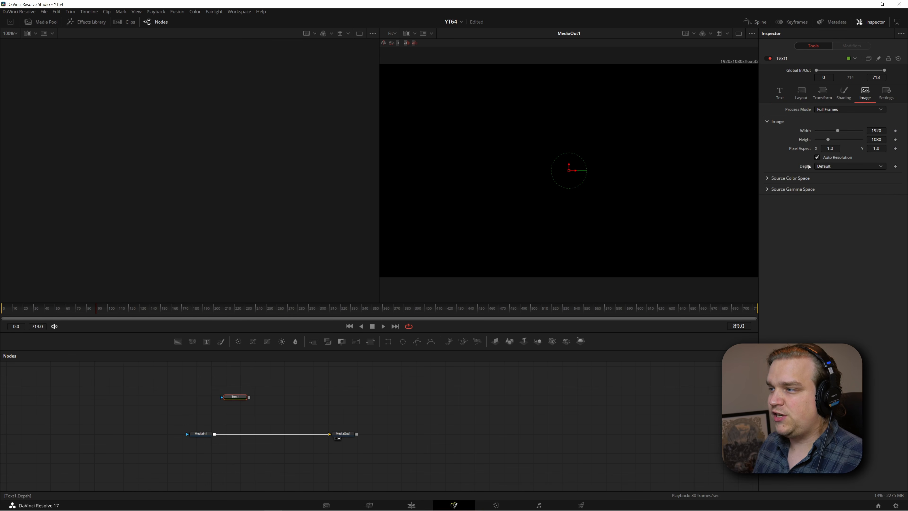
{"action": "left_click", "coordinate": [824, 168]}
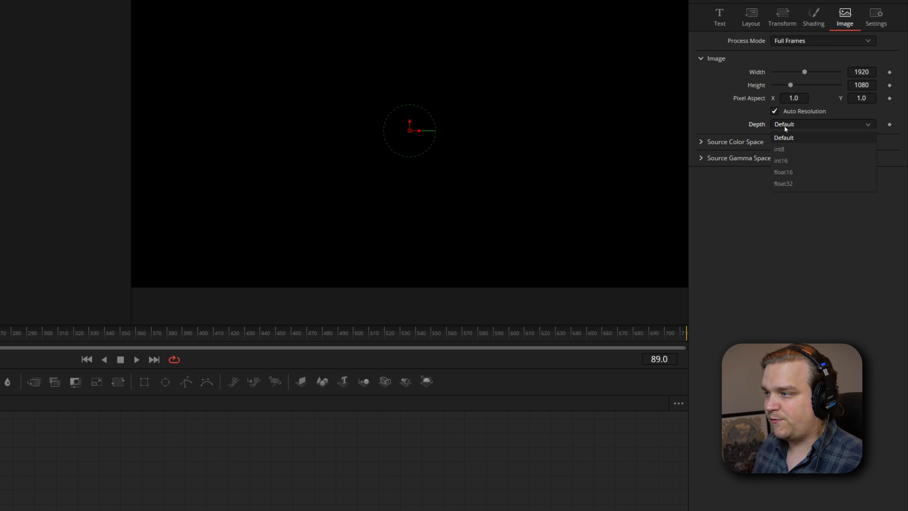
{"action": "left_click", "coordinate": [782, 149]}
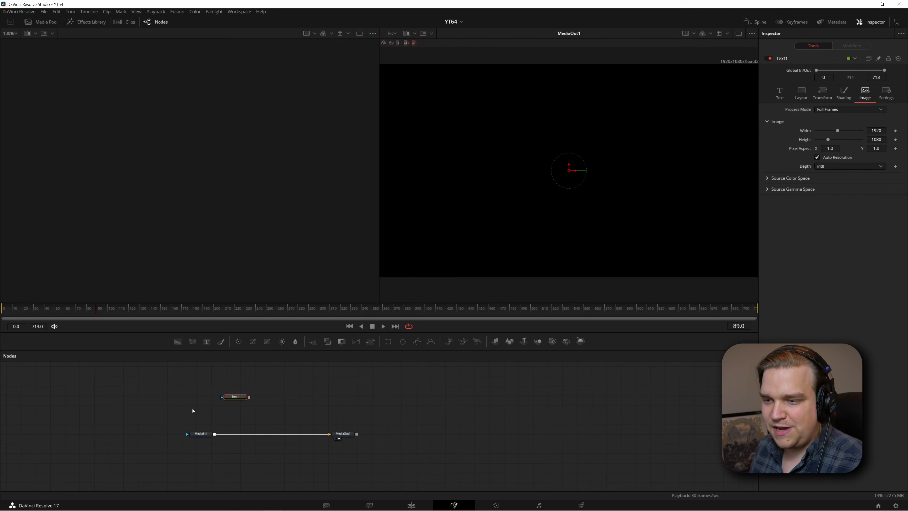
Merge the Text1 node's output over MediaIn1 so the text feeds into MediaOut1
{"action": "scroll", "coordinate": [276, 402], "scroll_direction": "up", "scroll_amount": 3}
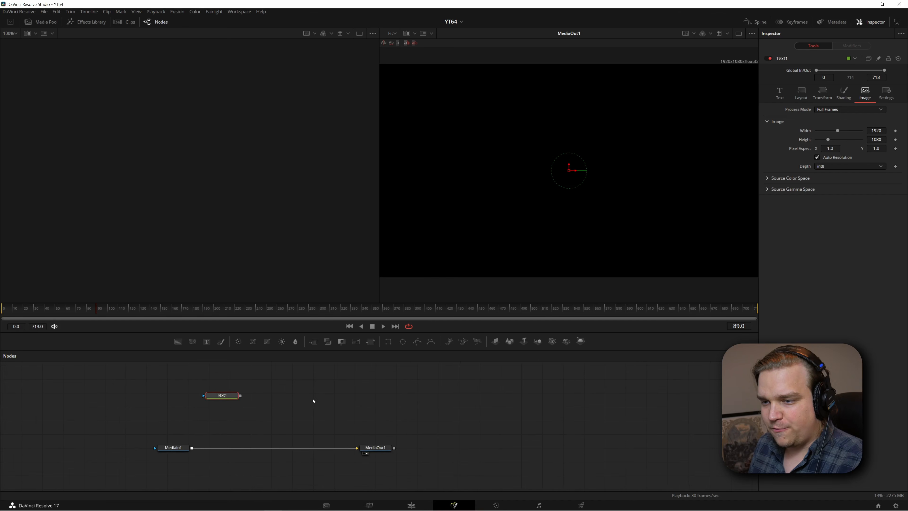
{"action": "left_click_drag", "start_coordinate": [314, 401], "coordinate": [365, 376]}
{"action": "left_click_drag", "start_coordinate": [326, 405], "coordinate": [312, 415]}
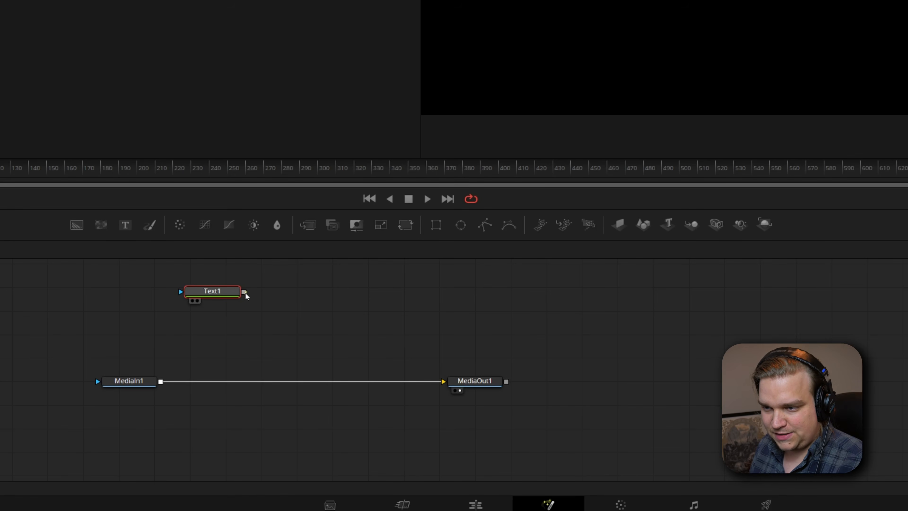
{"action": "left_click_drag", "start_coordinate": [243, 294], "coordinate": [161, 383]}
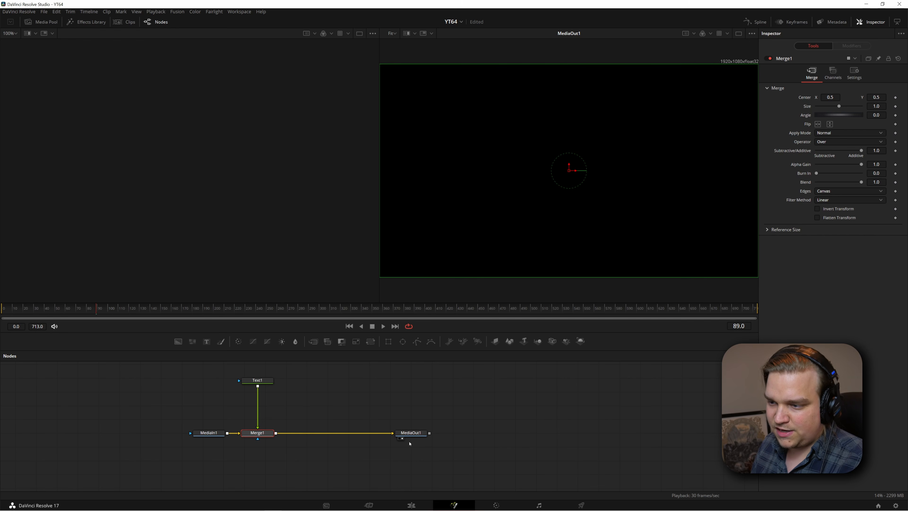
Toggle the MediaOut1 node's display in the first and second viewers
{"action": "left_click", "coordinate": [410, 436]}
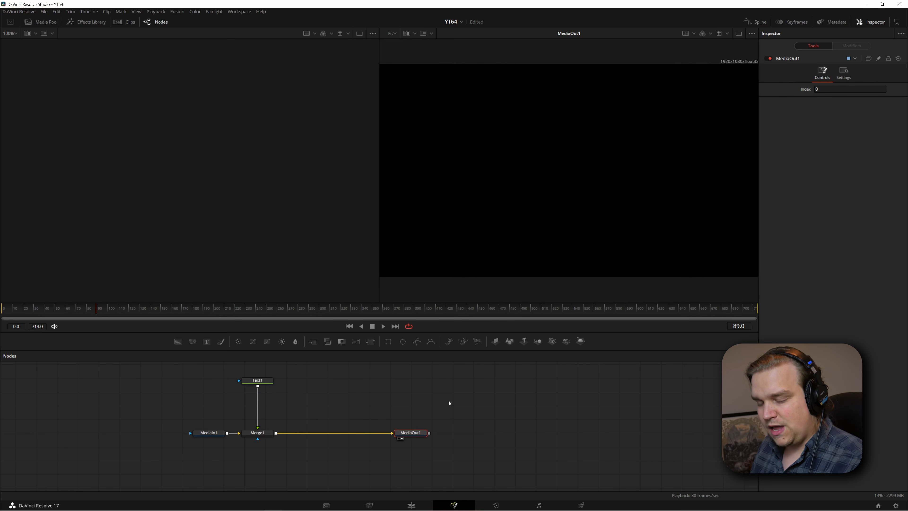
{"action": "key", "text": "1"}
{"action": "key", "text": "2"}
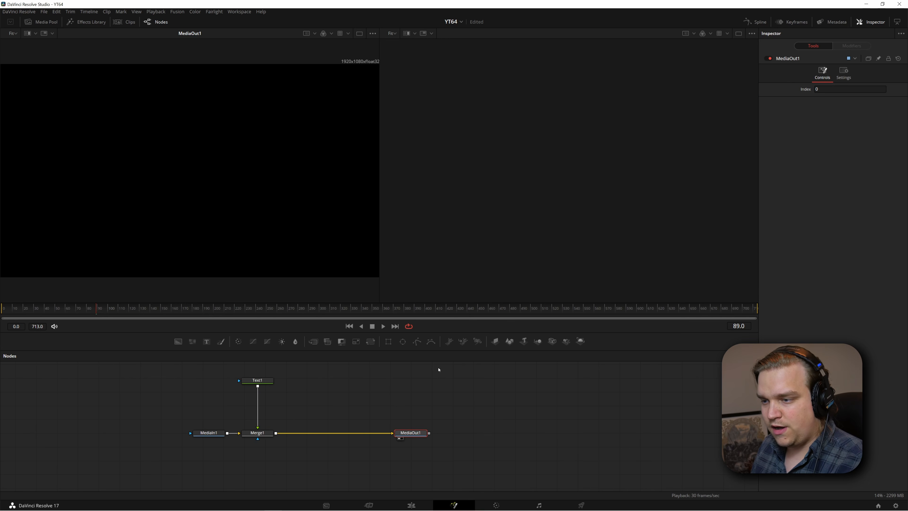
{"action": "key", "text": "1"}
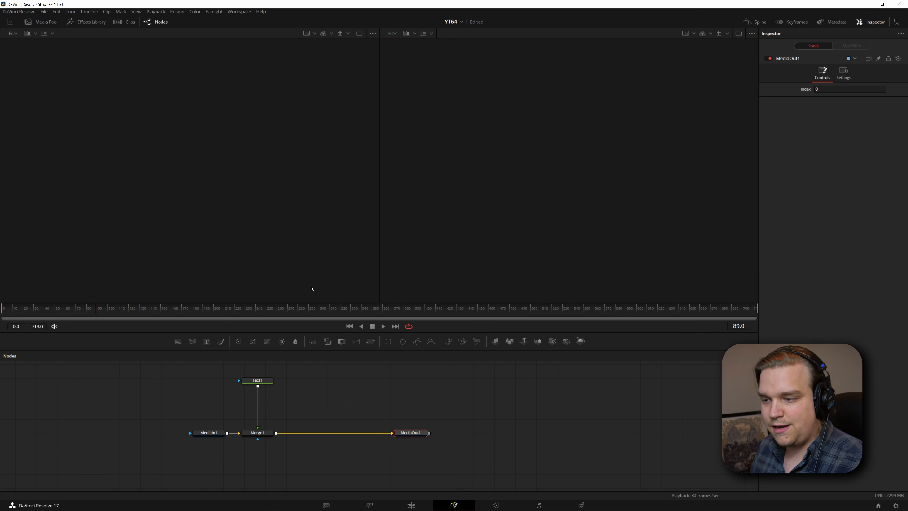
{"action": "key", "text": "2"}
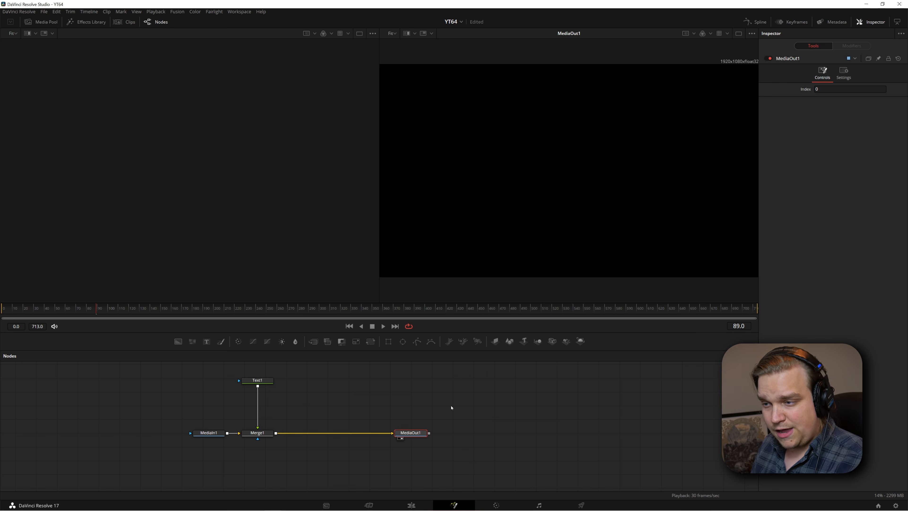
Show Text1 in the second viewer and enter "Ice and flames" as its text
{"action": "left_click", "coordinate": [264, 383]}
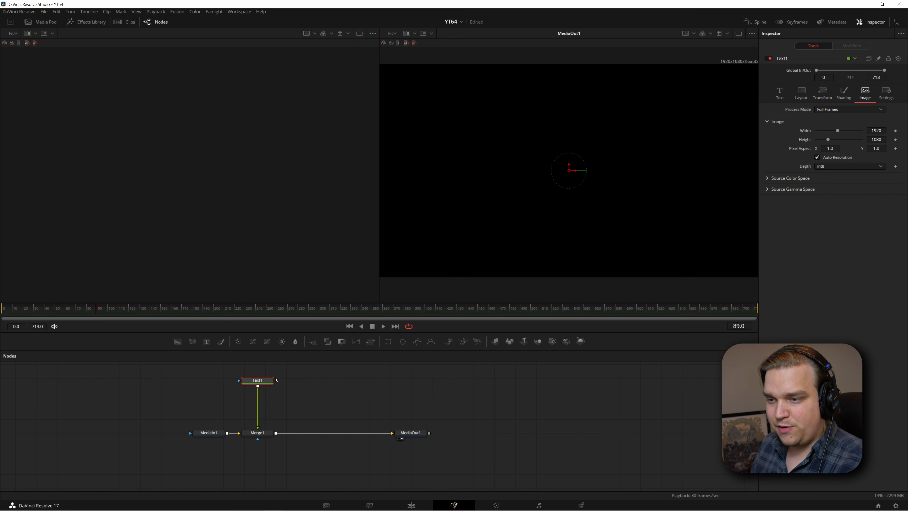
{"action": "key", "text": "2"}
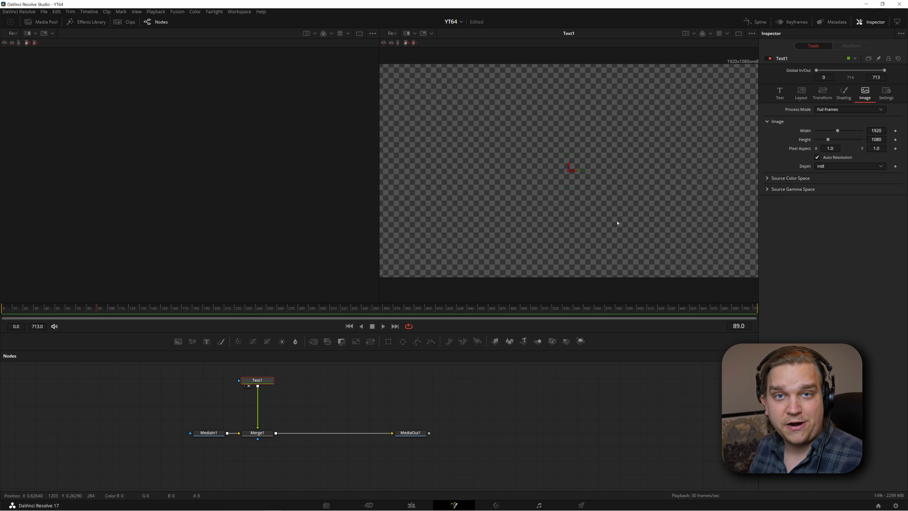
{"action": "left_click", "coordinate": [780, 93]}
{"action": "left_click", "coordinate": [825, 140]}
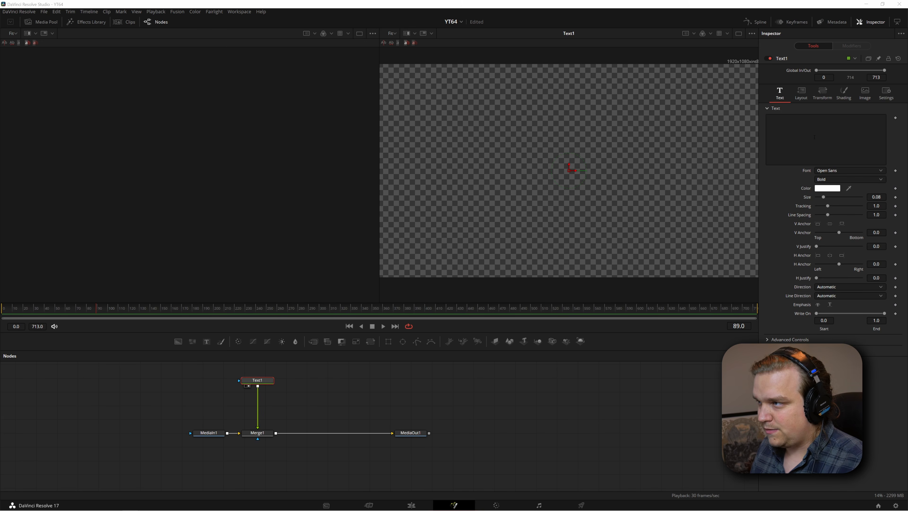
{"action": "left_click", "coordinate": [819, 143]}
{"action": "type", "text": "Ice and flames"}
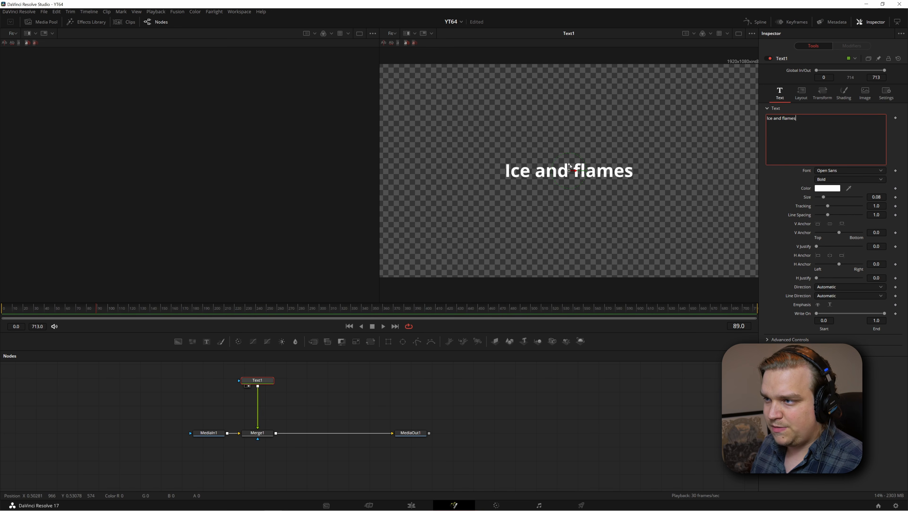
Move the text down near the lower edge of the frame and keyframe its text content at frame 0
{"action": "left_click_drag", "start_coordinate": [570, 166], "coordinate": [571, 275]}
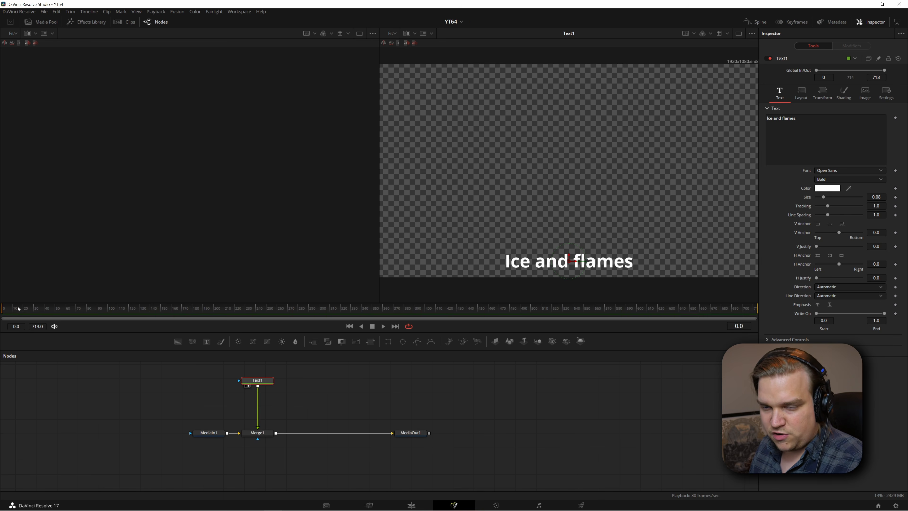
{"action": "left_click", "coordinate": [896, 118]}
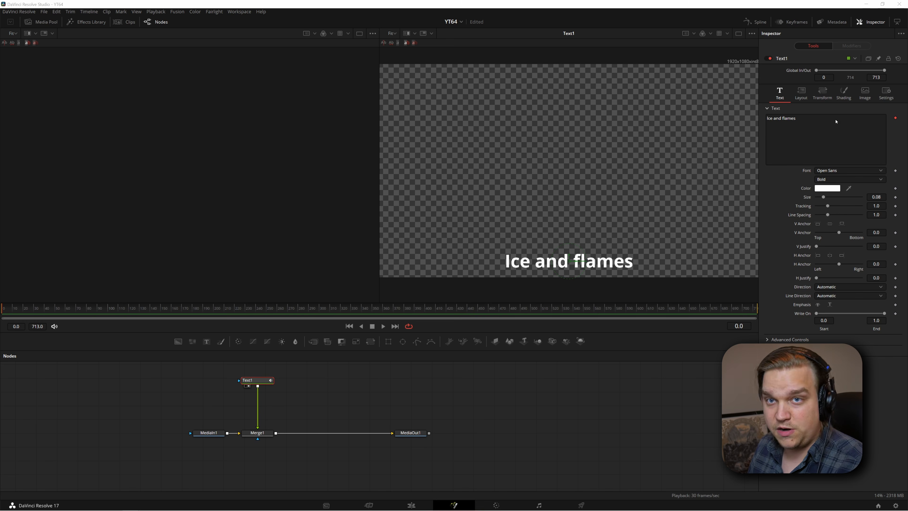
Play back the composition to check the timing of the keyframed lyric lines against the song
{"action": "key", "text": "space"}
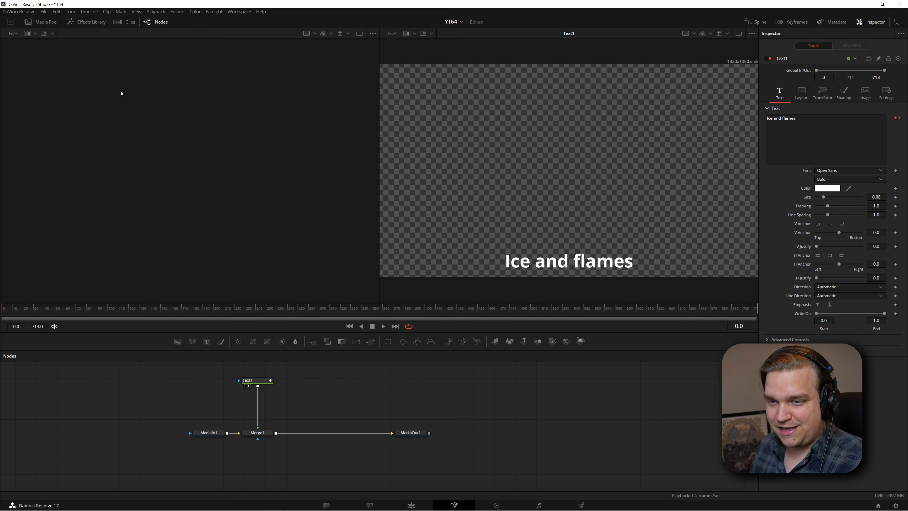
{"action": "key", "text": "space"}
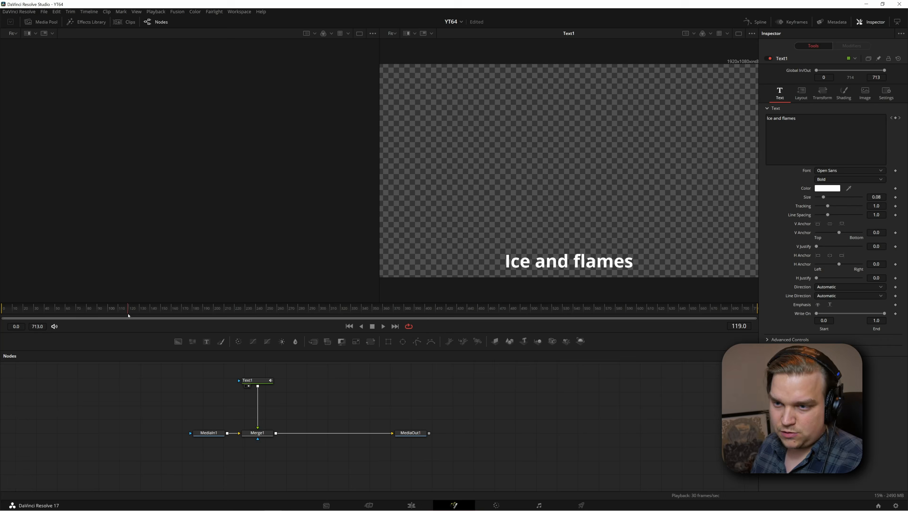
{"action": "mouse_move", "coordinate": [128, 316]}
{"action": "left_mouse_down"}
{"action": "mouse_move", "coordinate": [144, 316]}
{"action": "mouse_move", "coordinate": [127, 316]}
{"action": "left_mouse_up"}
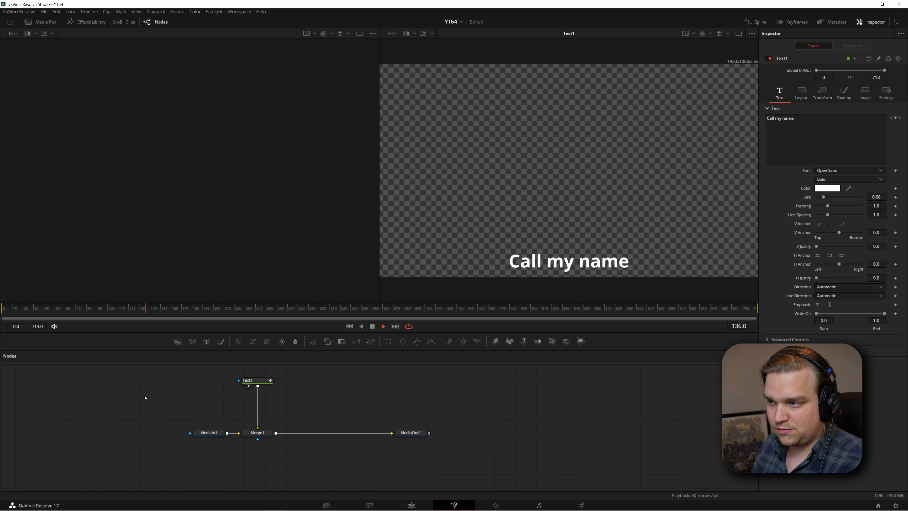
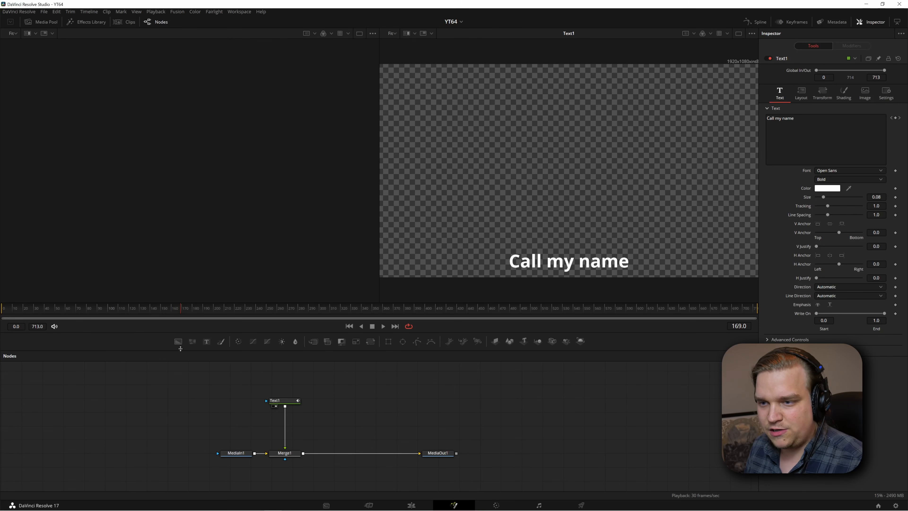
Add a Background node masked by an Ellipse, show it in the second viewer, and colour it with Green 0.795 and Blue 1.0
{"action": "left_click", "coordinate": [178, 342]}
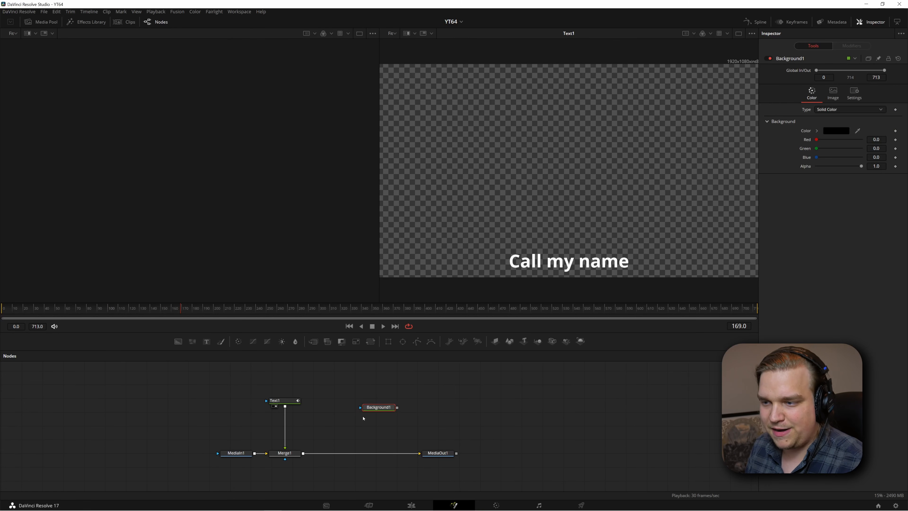
{"action": "left_click", "coordinate": [403, 346]}
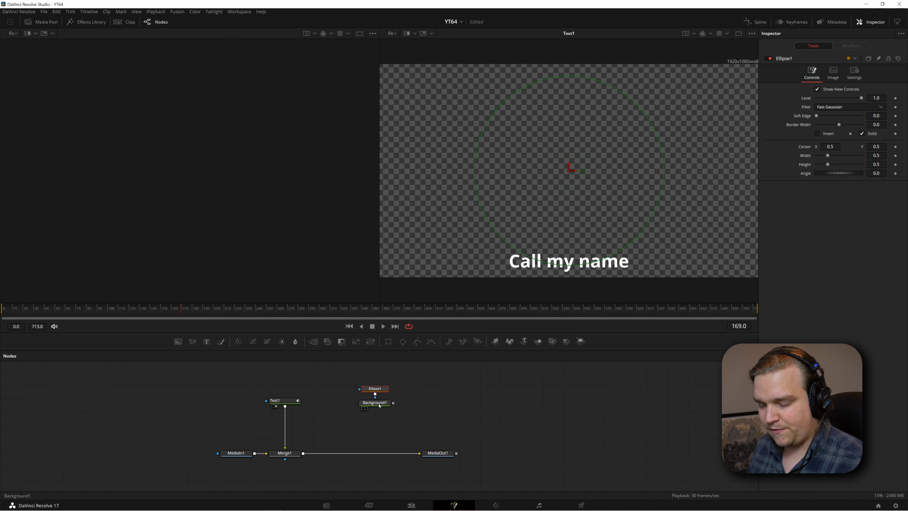
{"action": "left_click", "coordinate": [374, 403]}
{"action": "key", "text": "2"}
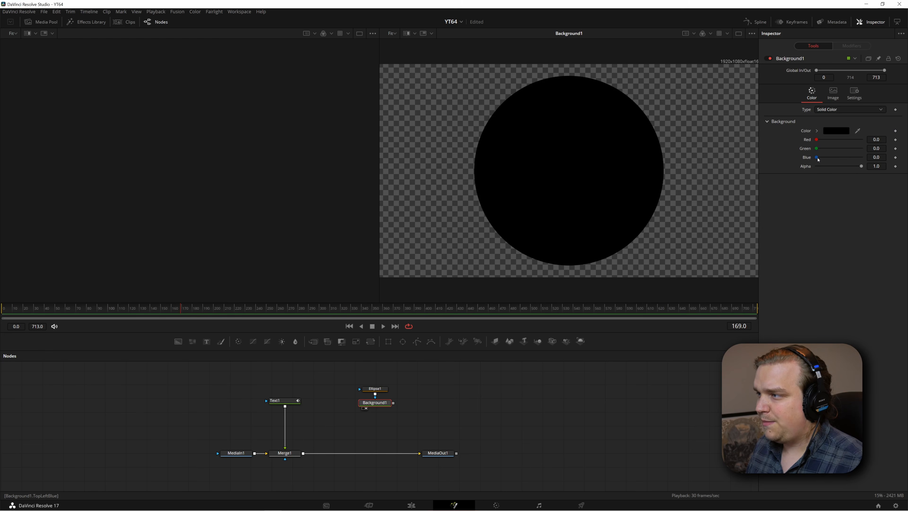
{"action": "left_click_drag", "start_coordinate": [816, 157], "coordinate": [868, 164]}
{"action": "left_click_drag", "start_coordinate": [817, 148], "coordinate": [853, 154]}
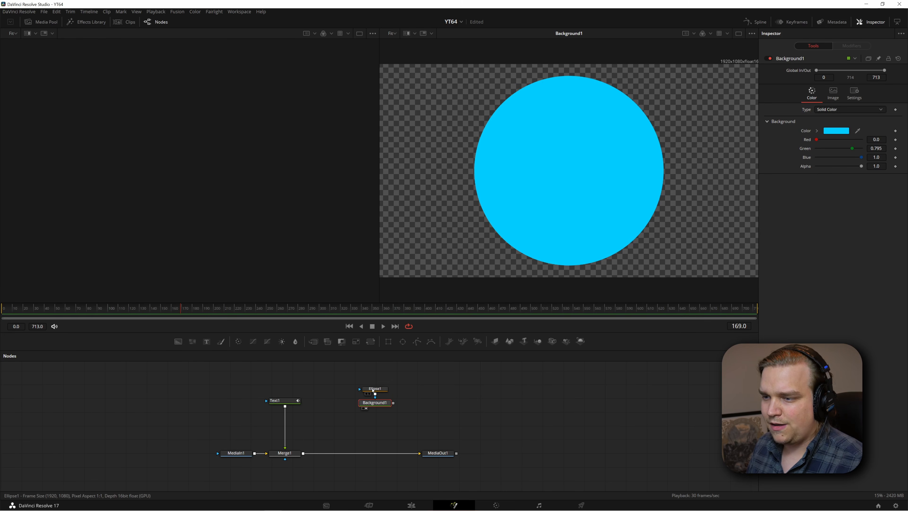
Shrink the ellipse mask to a small ball with Width and Height both 0.035
{"action": "left_click", "coordinate": [373, 389]}
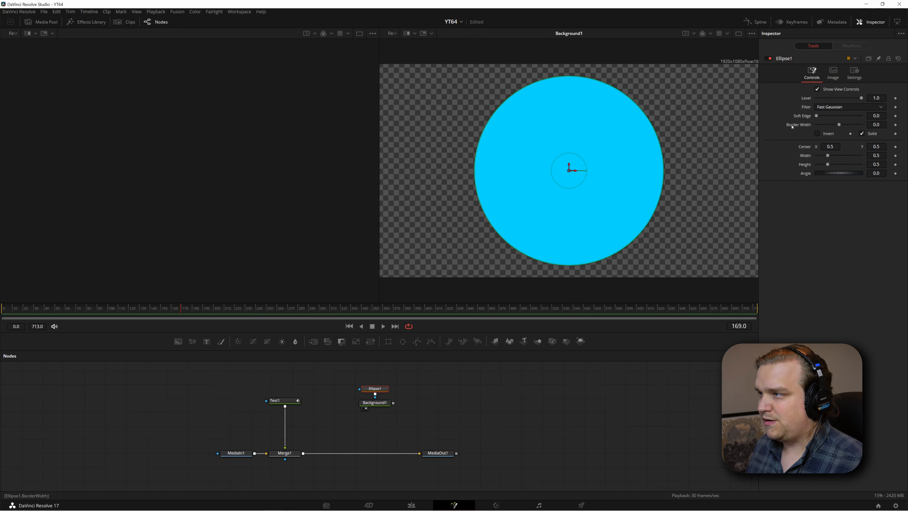
{"action": "left_click_drag", "start_coordinate": [876, 155], "coordinate": [793, 156]}
{"action": "double_click", "coordinate": [875, 156]}
{"action": "key", "text": "ctrl+c"}
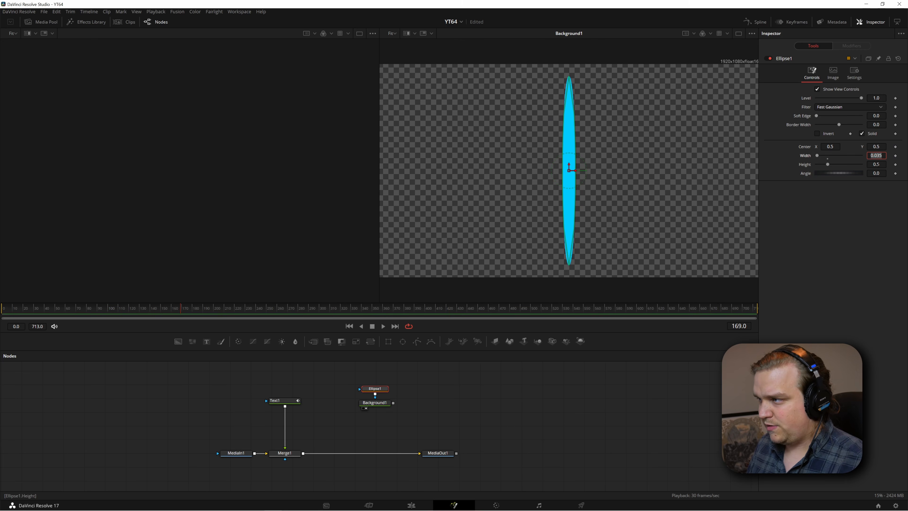
{"action": "double_click", "coordinate": [877, 165]}
{"action": "key", "text": "ctrl+v"}
{"action": "key", "text": "Return"}
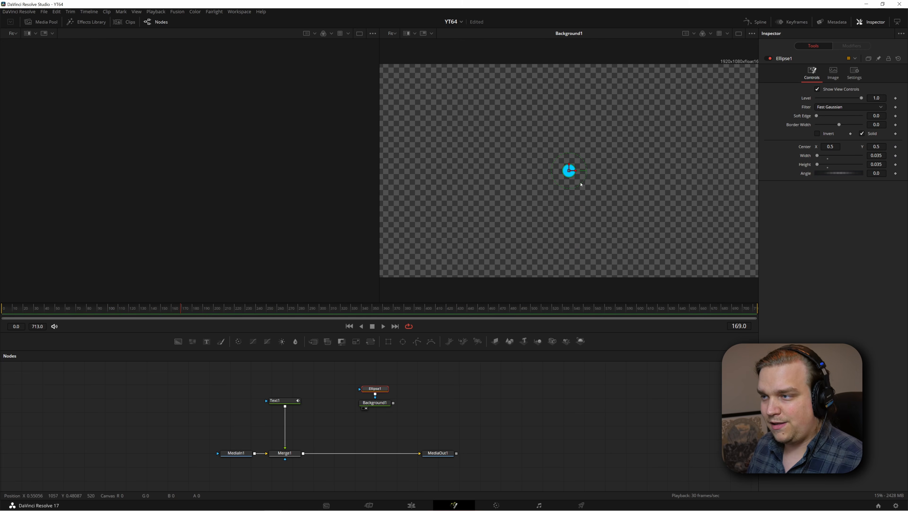
Add a Transform node after the ball's Background1 node
{"action": "left_click", "coordinate": [380, 403]}
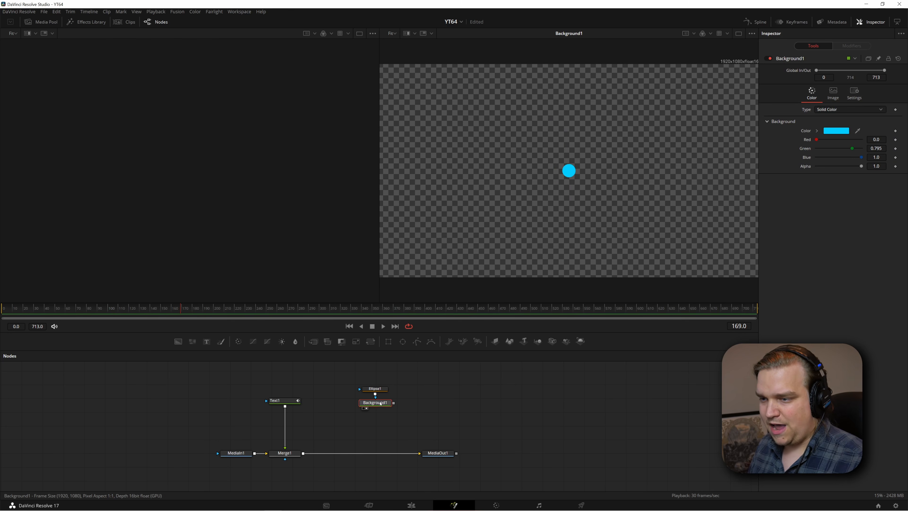
{"action": "key", "text": "shift+space"}
{"action": "type", "text": "tran"}
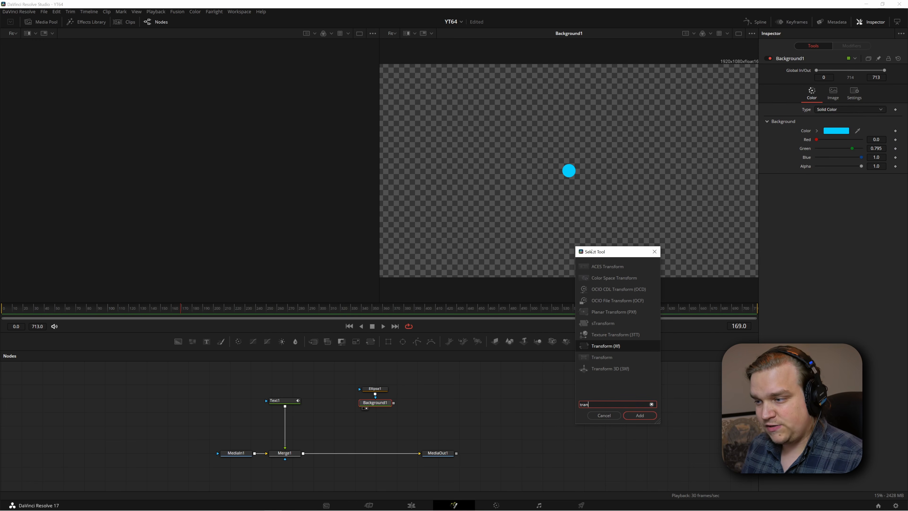
{"action": "key", "text": "Return"}
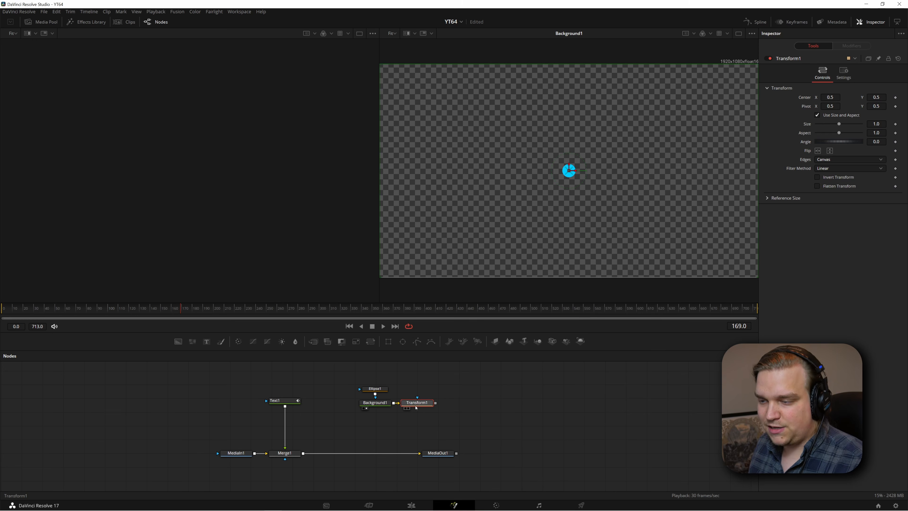
Merge the transformed ball over Merge1's output and show MediaOut1 in the second viewer
{"action": "left_click_drag", "start_coordinate": [412, 407], "coordinate": [304, 454]}
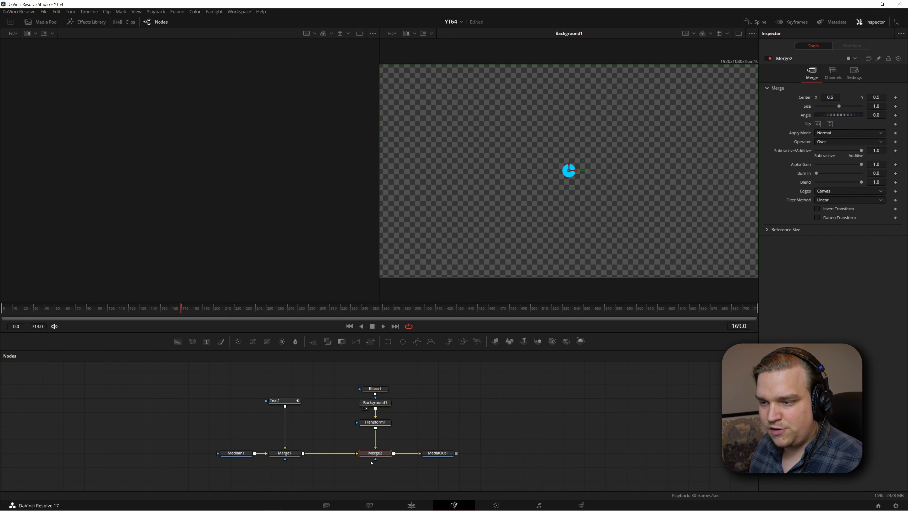
{"action": "left_click", "coordinate": [444, 453]}
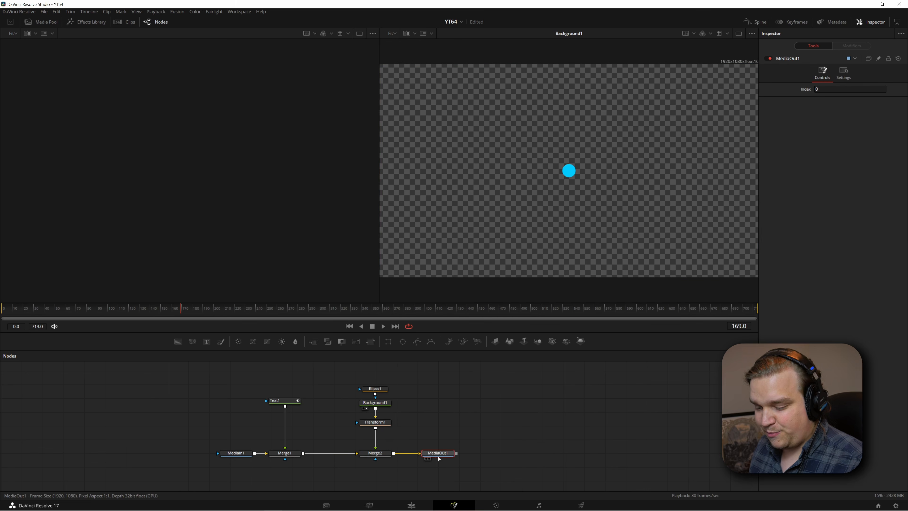
{"action": "key", "text": "2"}
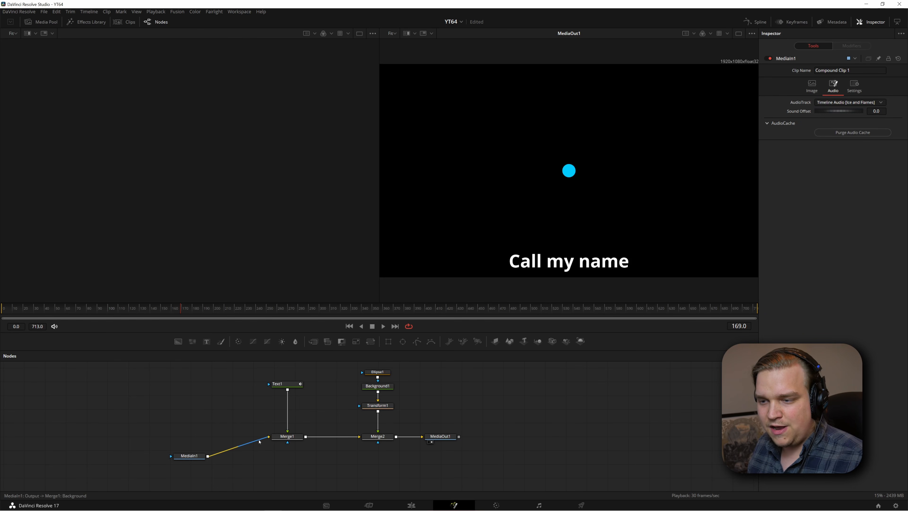
Replace MediaIn1 as Merge1's background input with a new Background node set to Alpha 0.0 and int8 depth
{"action": "left_click_drag", "start_coordinate": [253, 446], "coordinate": [228, 441]}
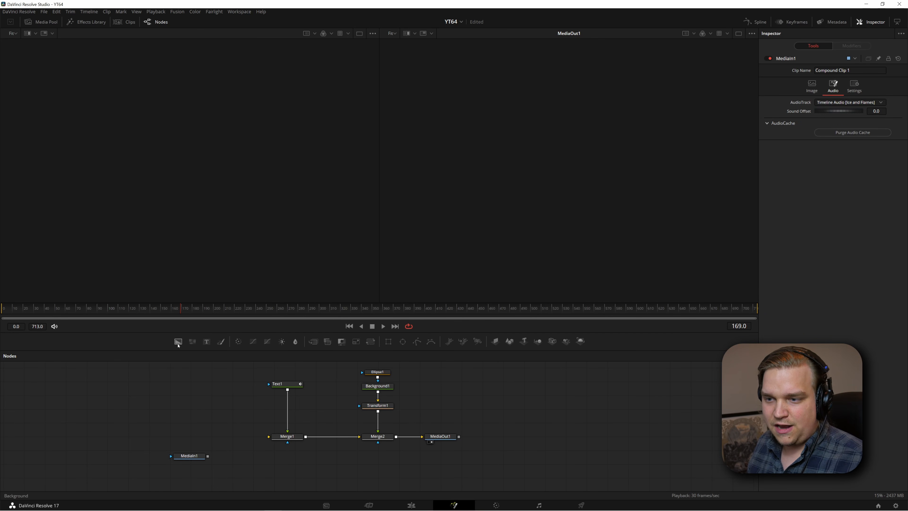
{"action": "left_click_drag", "start_coordinate": [177, 342], "coordinate": [215, 422]}
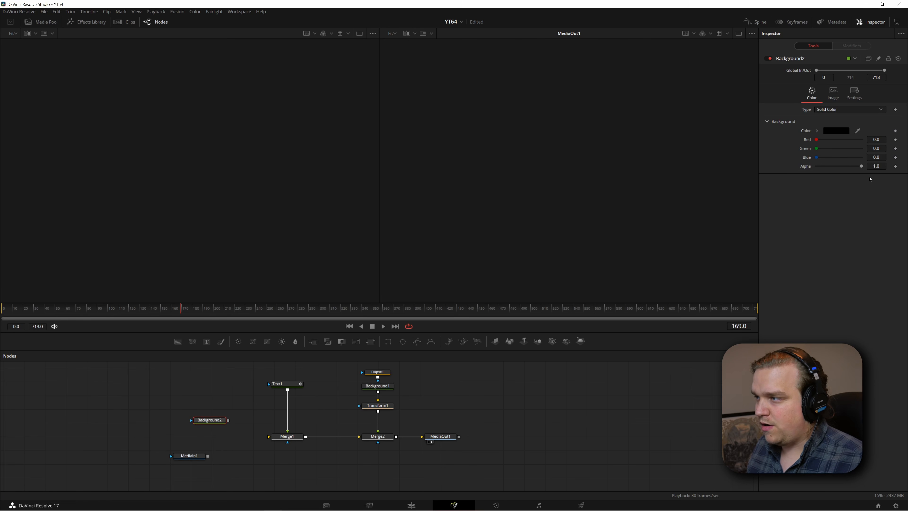
{"action": "left_click_drag", "start_coordinate": [861, 167], "coordinate": [756, 199]}
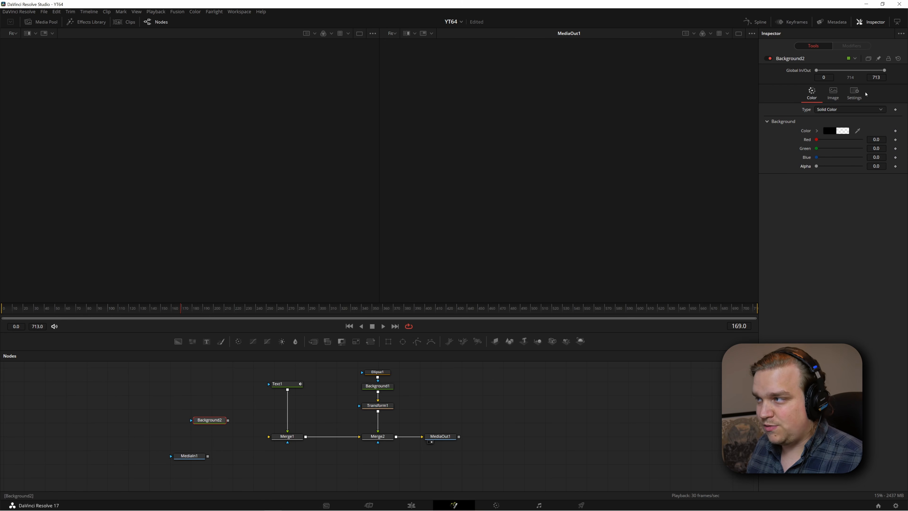
{"action": "left_click", "coordinate": [833, 92]}
{"action": "left_click", "coordinate": [831, 165]}
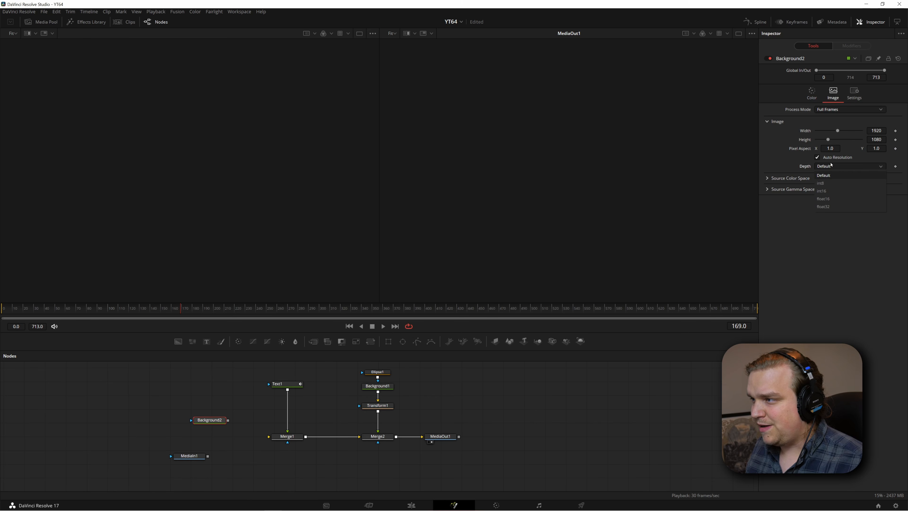
{"action": "left_click", "coordinate": [832, 182]}
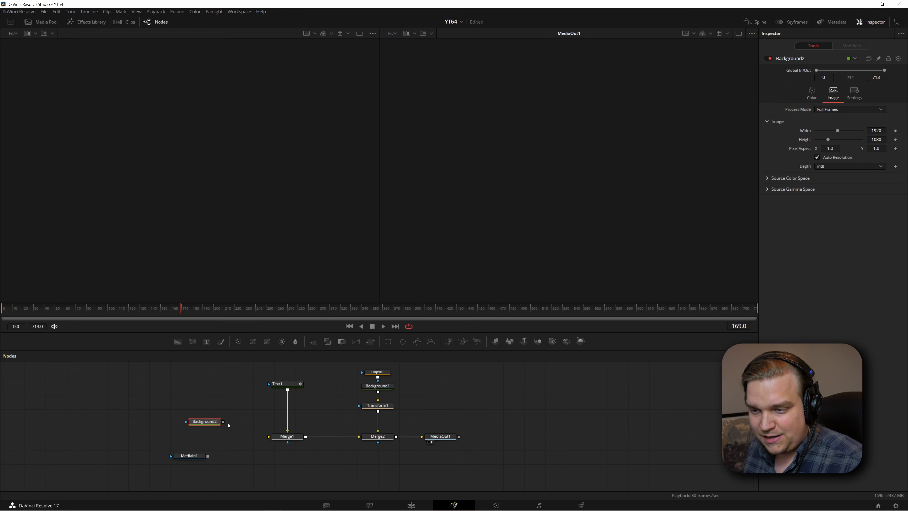
{"action": "mouse_move", "coordinate": [222, 421]}
{"action": "left_mouse_down"}
{"action": "mouse_move", "coordinate": [268, 436]}
{"action": "mouse_move", "coordinate": [217, 430]}
{"action": "left_mouse_up"}
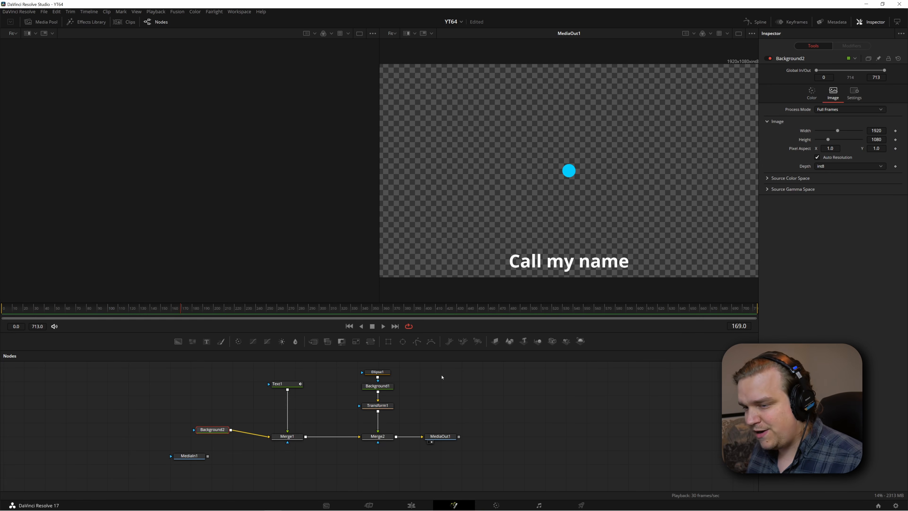
Play back the composition from near its start to check how it runs with the transparent background
{"action": "left_click", "coordinate": [74, 384]}
{"action": "left_click_drag", "start_coordinate": [27, 309], "coordinate": [5, 310]}
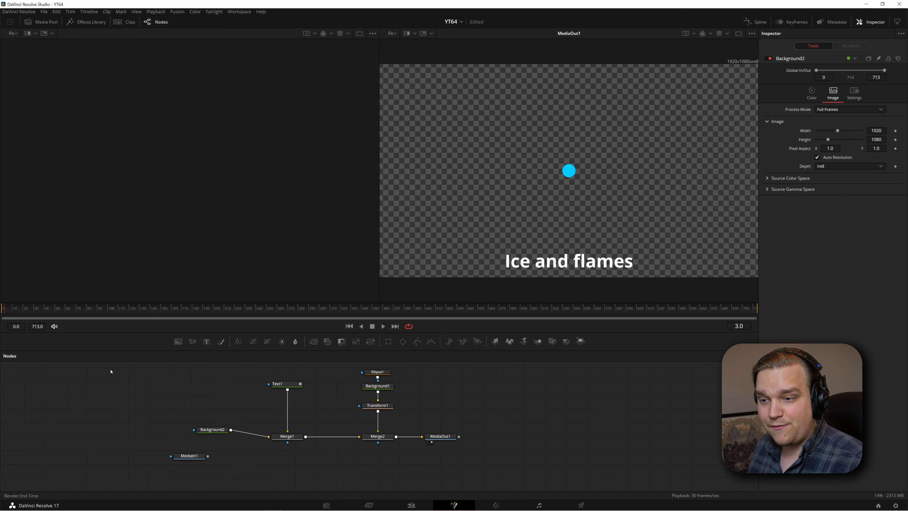
{"action": "key", "text": "space"}
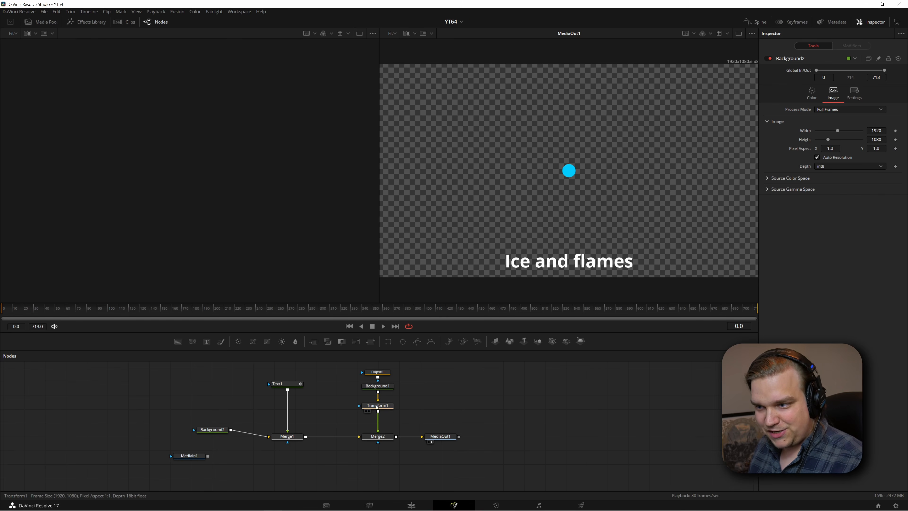
Move the ball with Transform1 just outside the frame's left edge, at about X -0.028, Y 0.375, and keyframe its Center at frame 0
{"action": "left_click", "coordinate": [376, 407]}
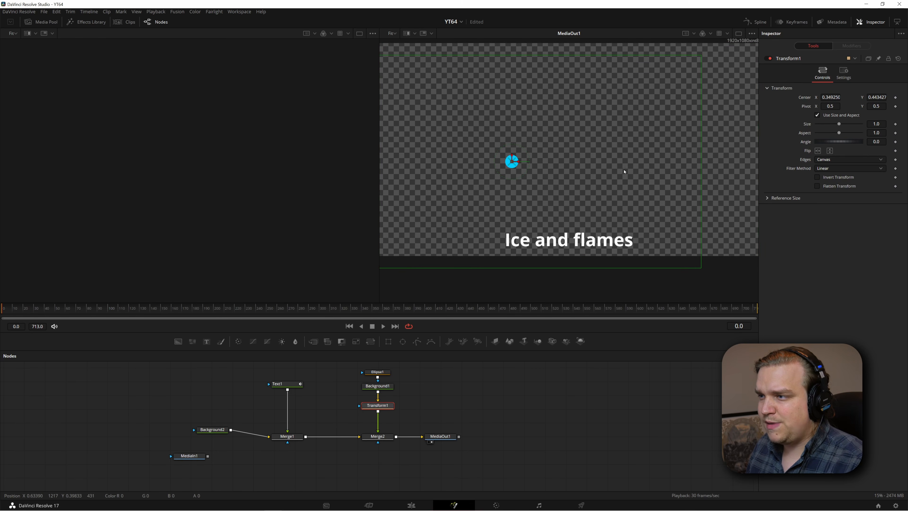
{"action": "left_click_drag", "start_coordinate": [642, 177], "coordinate": [648, 197]}
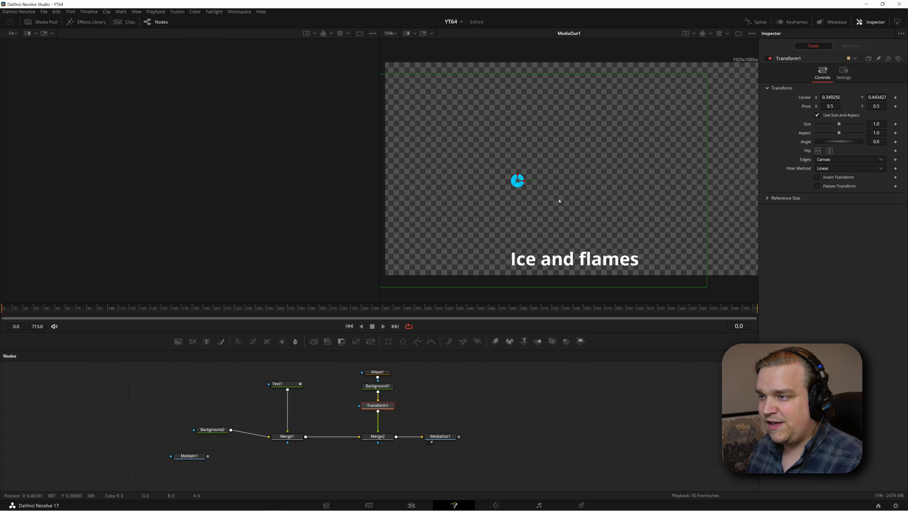
{"action": "scroll", "coordinate": [559, 201], "scroll_direction": "down", "scroll_amount": 4}
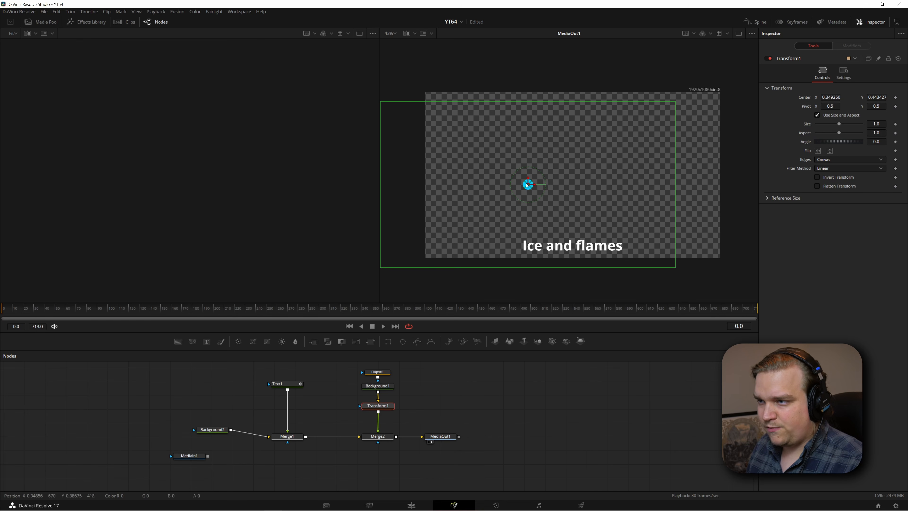
{"action": "left_click_drag", "start_coordinate": [528, 185], "coordinate": [418, 196]}
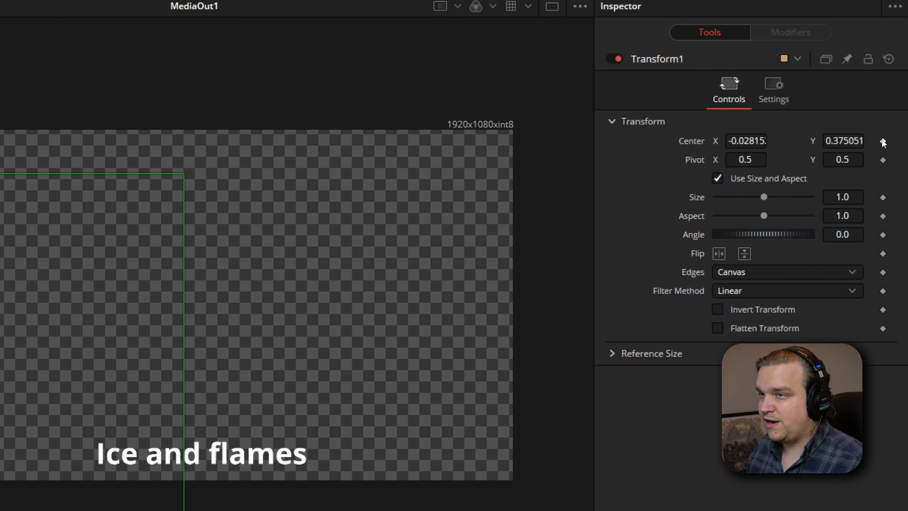
{"action": "left_click", "coordinate": [883, 142]}
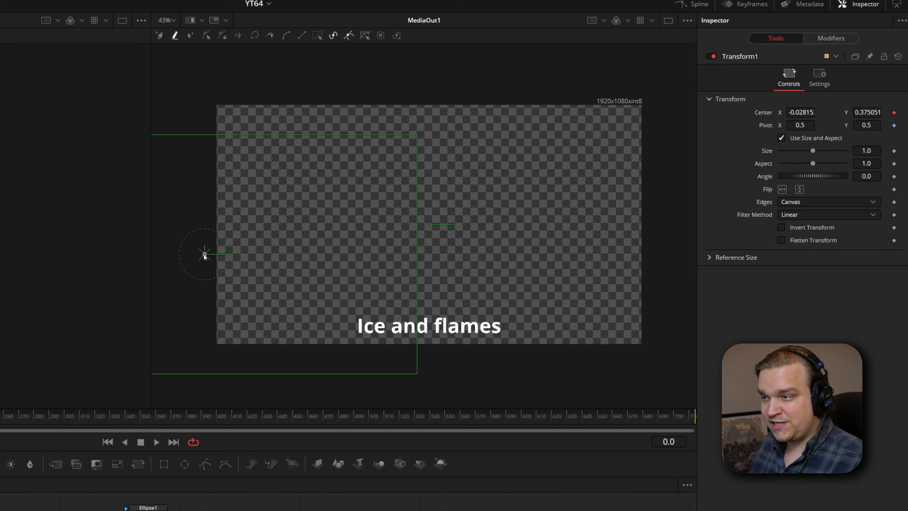
Record the ball's motion during playback, bouncing over each word of "Ice and flames" and out past the frame's right edge, and replay it
{"action": "left_click_drag", "start_coordinate": [205, 256], "coordinate": [204, 256]}
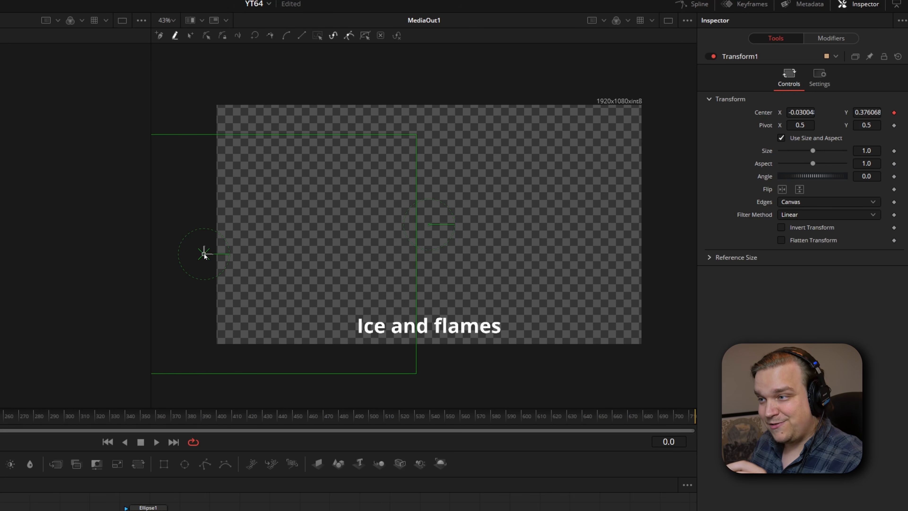
{"action": "left_click_drag", "start_coordinate": [204, 255], "coordinate": [207, 255]}
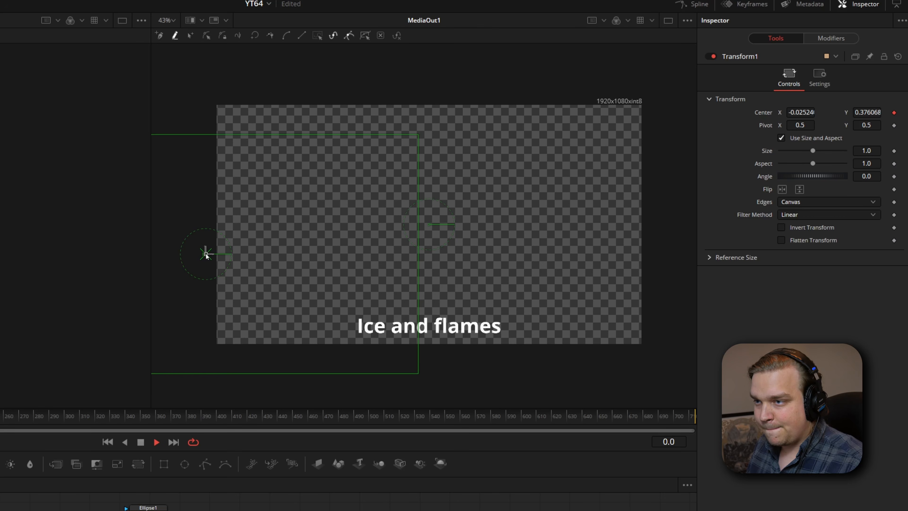
{"action": "mouse_move", "coordinate": [206, 256]}
{"action": "left_mouse_down"}
{"action": "mouse_move", "coordinate": [296, 235]}
{"action": "mouse_move", "coordinate": [344, 239]}
{"action": "mouse_move", "coordinate": [370, 311]}
{"action": "mouse_move", "coordinate": [388, 274]}
{"action": "mouse_move", "coordinate": [415, 304]}
{"action": "mouse_move", "coordinate": [456, 273]}
{"action": "mouse_move", "coordinate": [480, 292]}
{"action": "mouse_move", "coordinate": [620, 243]}
{"action": "mouse_move", "coordinate": [700, 276]}
{"action": "mouse_move", "coordinate": [693, 306]}
{"action": "left_mouse_up"}
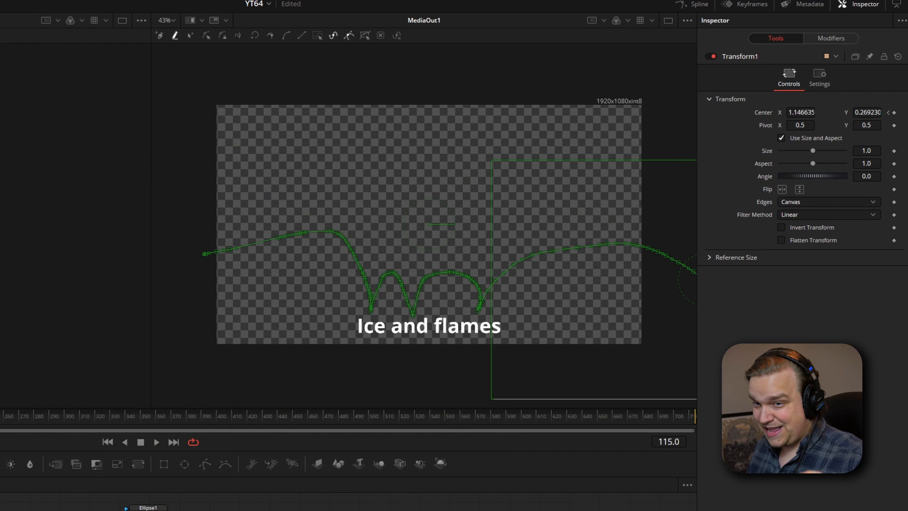
{"action": "key", "text": "Home"}
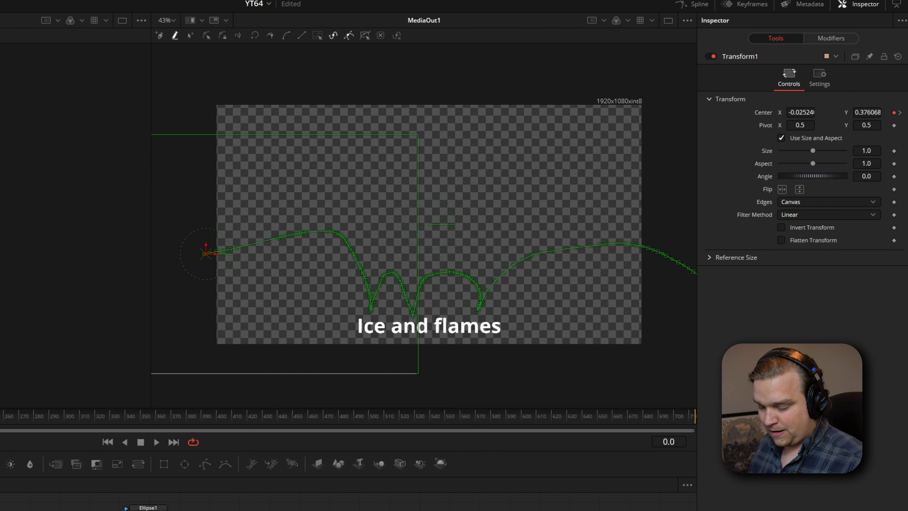
{"action": "key", "text": "space"}
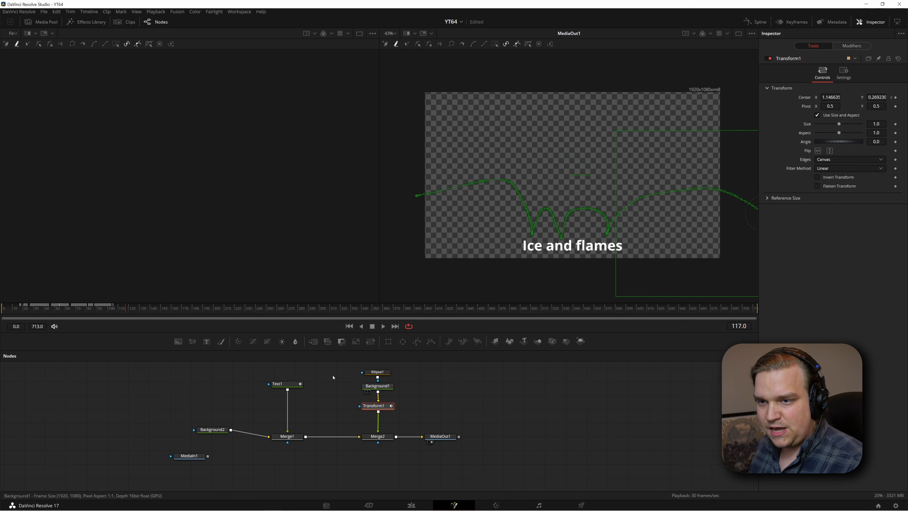
Go to frame 106, just past the ball's last Center keyframe, and place the ball outside the frame's left edge again
{"action": "left_click", "coordinate": [891, 98]}
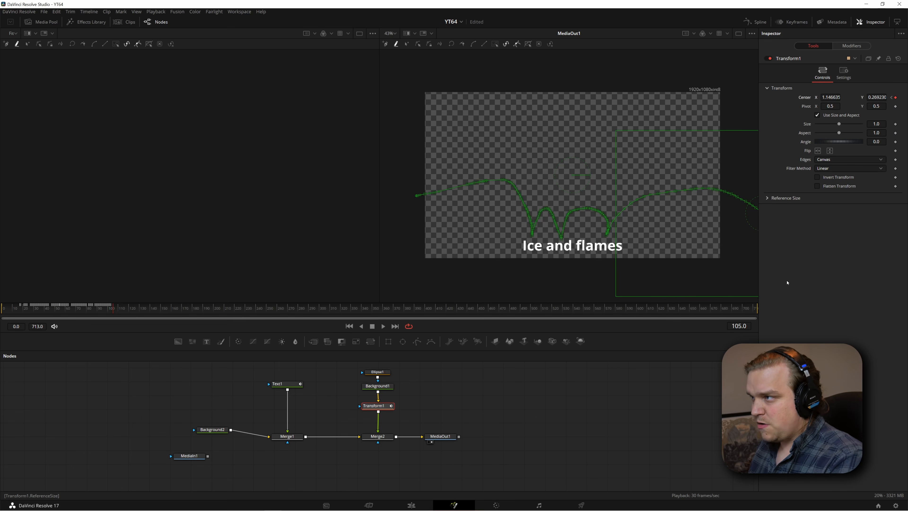
{"action": "key", "text": "Right"}
{"action": "left_click_drag", "start_coordinate": [600, 270], "coordinate": [574, 262]}
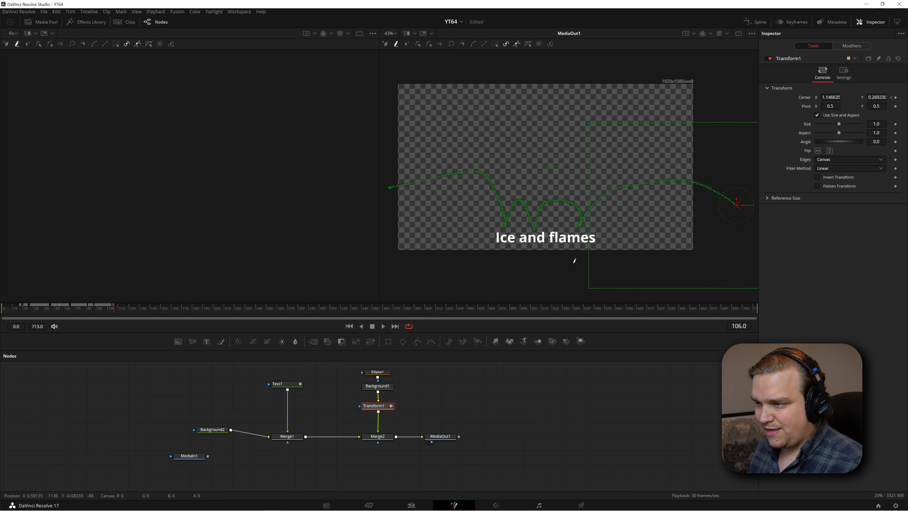
{"action": "scroll", "coordinate": [574, 261], "scroll_direction": "down", "scroll_amount": 2}
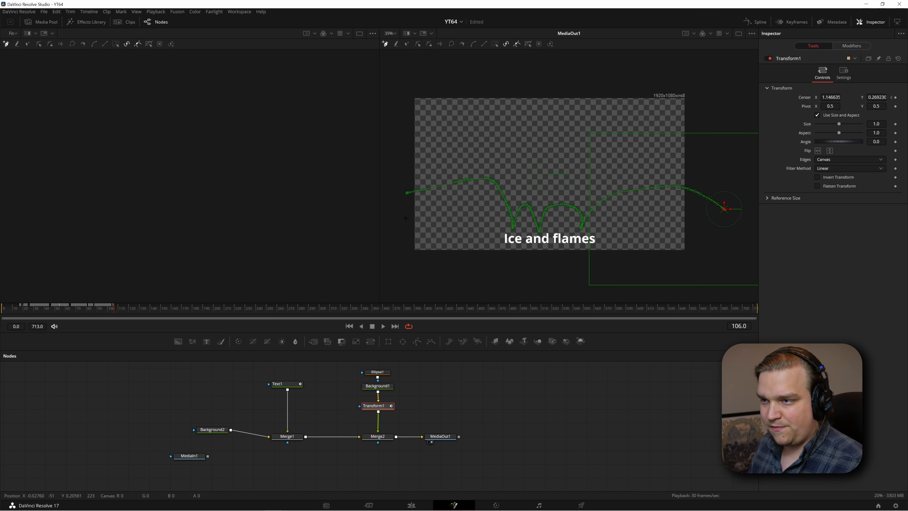
{"action": "left_click", "coordinate": [390, 216]}
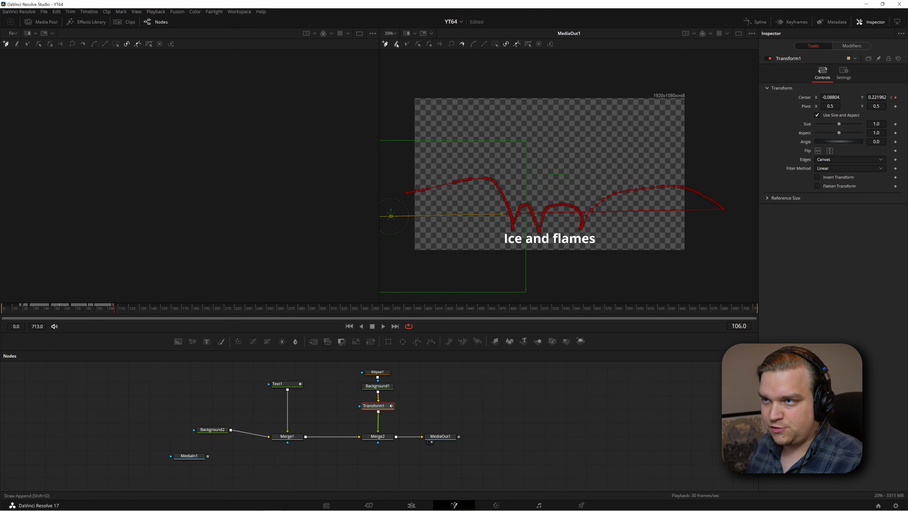
Record the ball's motion during playback from frame 106, bouncing over each word of "Call my name" and out past the frame's right edge
{"action": "left_click", "coordinate": [396, 44]}
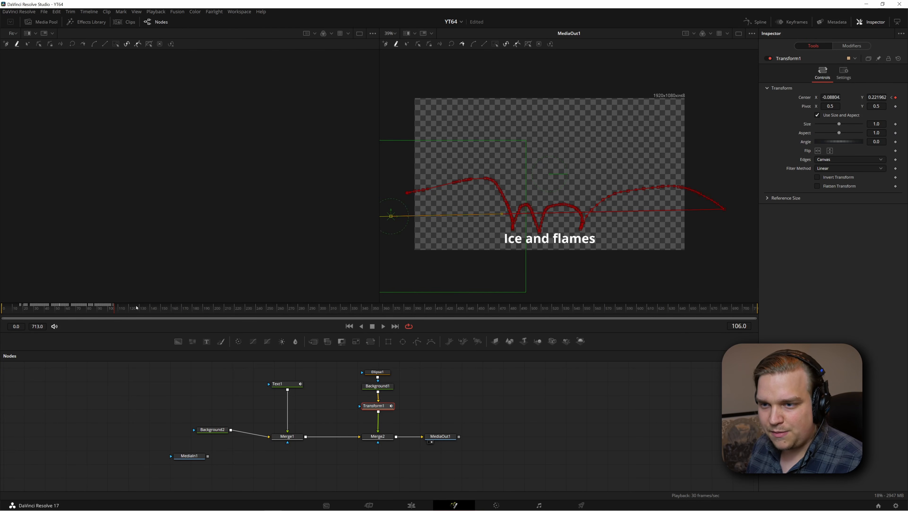
{"action": "mouse_move", "coordinate": [125, 311]}
{"action": "left_mouse_down"}
{"action": "mouse_move", "coordinate": [143, 306]}
{"action": "mouse_move", "coordinate": [125, 315]}
{"action": "left_mouse_up"}
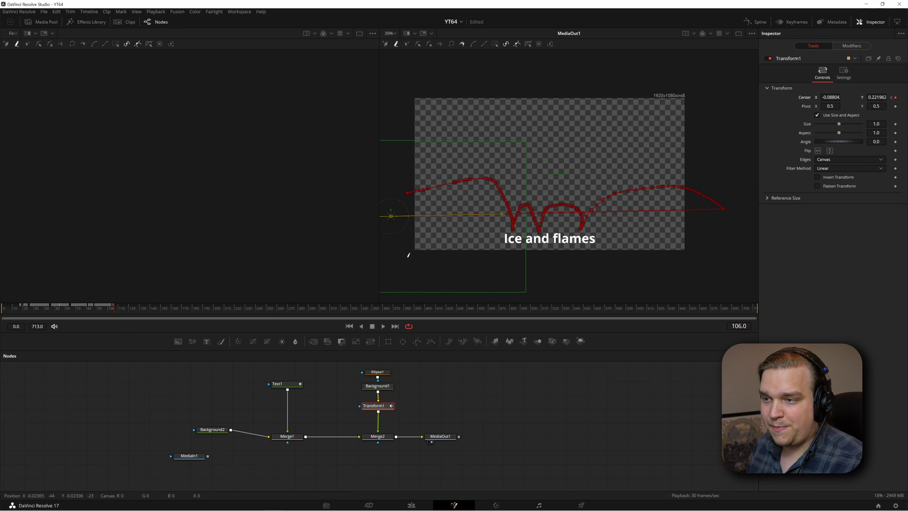
{"action": "left_click", "coordinate": [391, 217]}
{"action": "key", "text": "space"}
{"action": "mouse_move", "coordinate": [390, 218]}
{"action": "left_mouse_down"}
{"action": "mouse_move", "coordinate": [482, 192]}
{"action": "mouse_move", "coordinate": [509, 224]}
{"action": "mouse_move", "coordinate": [537, 212]}
{"action": "mouse_move", "coordinate": [547, 231]}
{"action": "mouse_move", "coordinate": [554, 208]}
{"action": "mouse_move", "coordinate": [587, 221]}
{"action": "mouse_move", "coordinate": [664, 201]}
{"action": "mouse_move", "coordinate": [743, 237]}
{"action": "left_mouse_up"}
{"action": "key", "text": "space"}
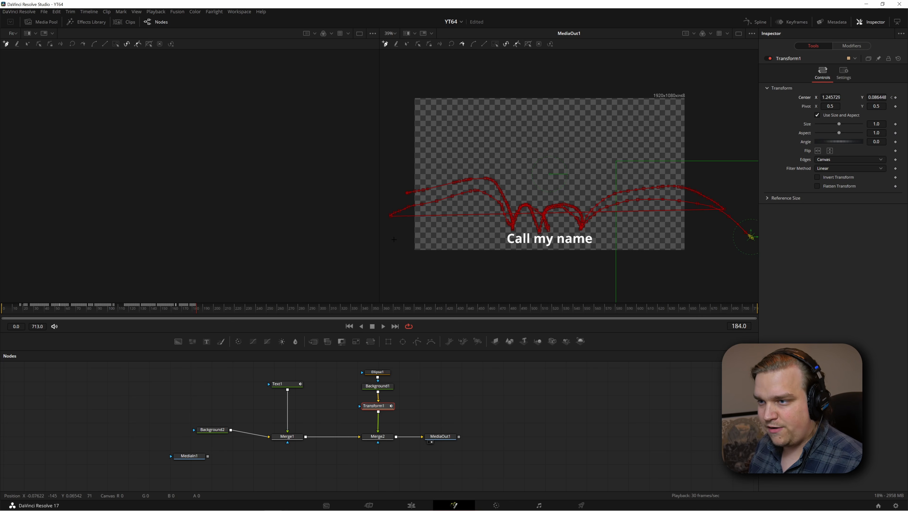
Place the ball outside the left edge at frame 184 and record it bouncing over "I freeze, I burn, I blame" and out past the right edge
{"action": "left_click", "coordinate": [390, 231]}
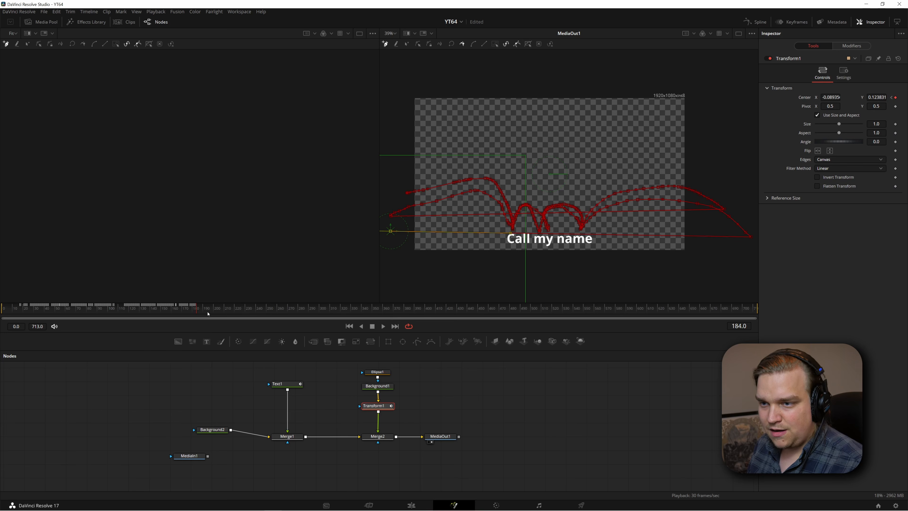
{"action": "left_click_drag", "start_coordinate": [208, 313], "coordinate": [204, 314]}
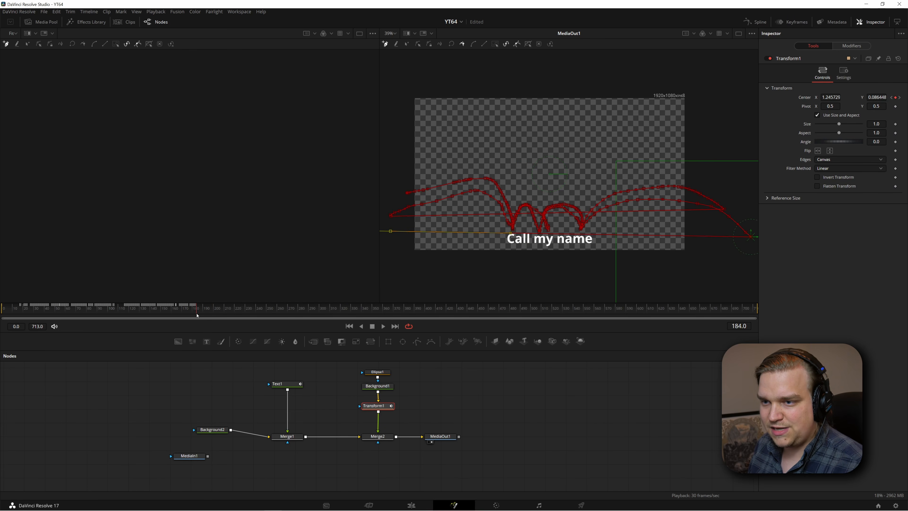
{"action": "left_click", "coordinate": [396, 44]}
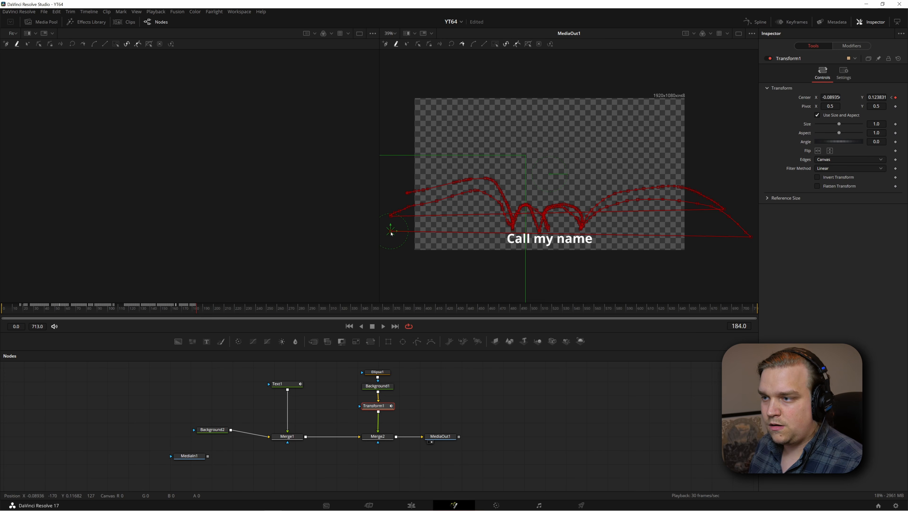
{"action": "key", "text": "space"}
{"action": "mouse_move", "coordinate": [528, 230]}
{"action": "left_mouse_down"}
{"action": "mouse_move", "coordinate": [555, 206]}
{"action": "mouse_move", "coordinate": [581, 218]}
{"action": "mouse_move", "coordinate": [579, 229]}
{"action": "mouse_move", "coordinate": [588, 207]}
{"action": "mouse_move", "coordinate": [608, 218]}
{"action": "mouse_move", "coordinate": [670, 210]}
{"action": "mouse_move", "coordinate": [722, 232]}
{"action": "left_mouse_up"}
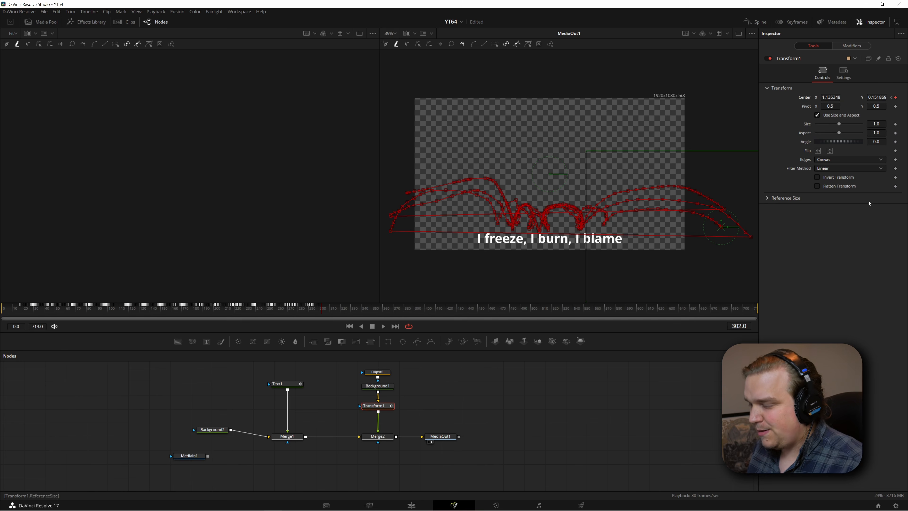
Advance to frame 303 and place the ball outside the frame's left edge, at about X -0.12, Y 0.136
{"action": "key", "text": "Right"}
{"action": "left_click", "coordinate": [386, 44]}
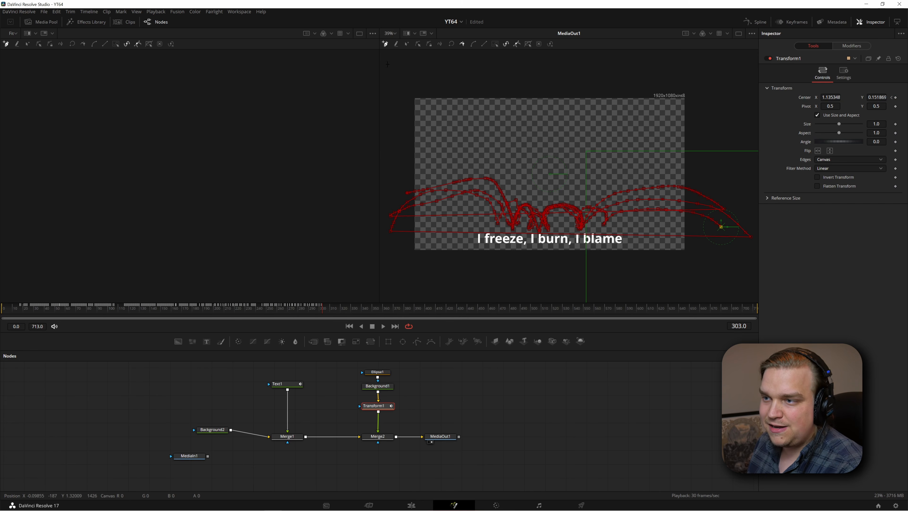
{"action": "left_click", "coordinate": [382, 229], "text": "ctrl+alt"}
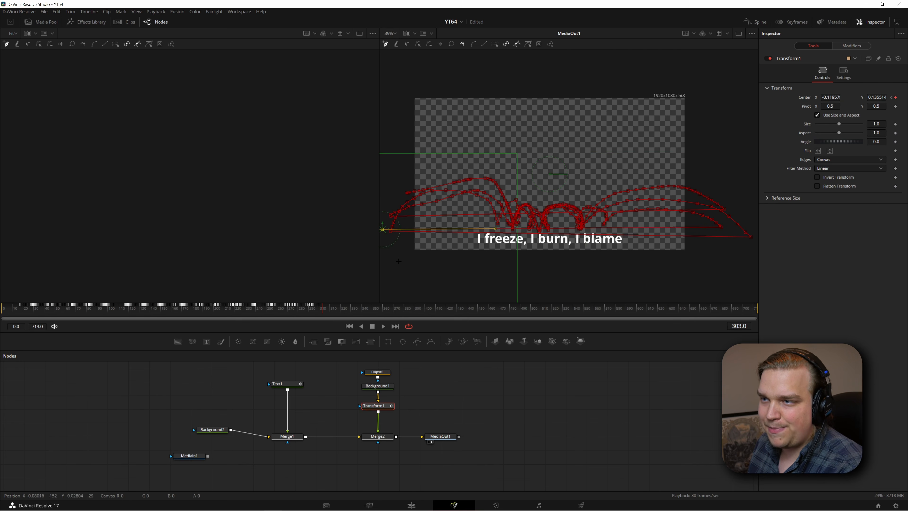
Start playback at frame 311 and record the ball bouncing over "I love, I hate, the same" and out past the frame's right edge
{"action": "left_click", "coordinate": [395, 44]}
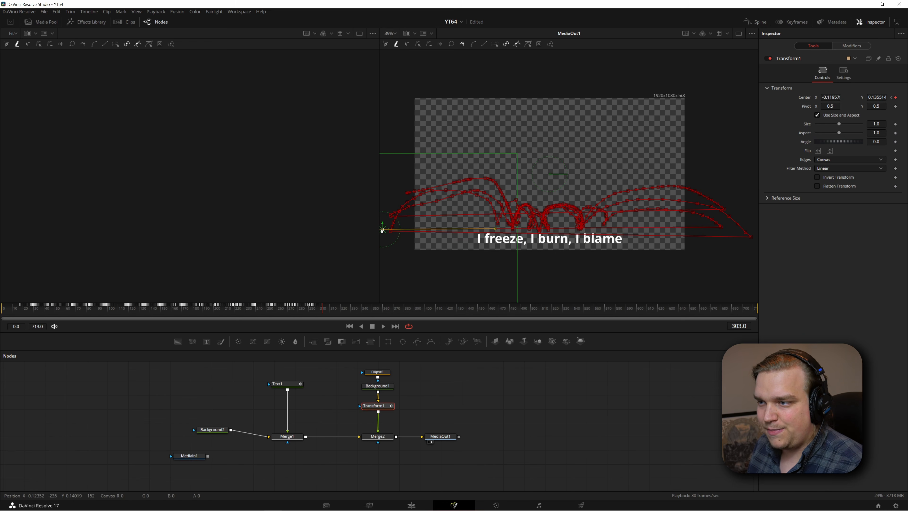
{"action": "left_click", "coordinate": [393, 314]}
{"action": "left_click", "coordinate": [332, 309]}
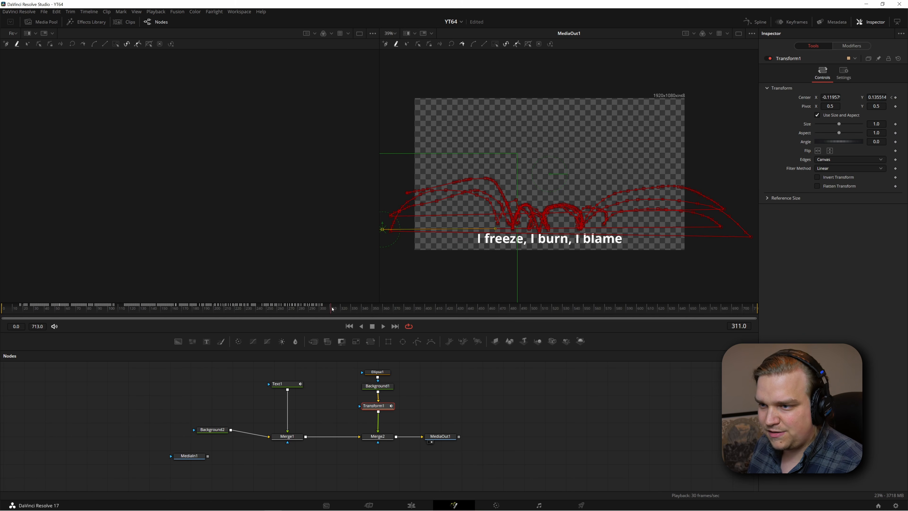
{"action": "key", "text": "space"}
{"action": "mouse_move", "coordinate": [382, 228]}
{"action": "left_mouse_down"}
{"action": "mouse_move", "coordinate": [416, 202]}
{"action": "mouse_move", "coordinate": [462, 204]}
{"action": "mouse_move", "coordinate": [481, 228]}
{"action": "mouse_move", "coordinate": [489, 212]}
{"action": "mouse_move", "coordinate": [502, 224]}
{"action": "mouse_move", "coordinate": [518, 212]}
{"action": "mouse_move", "coordinate": [525, 227]}
{"action": "mouse_move", "coordinate": [526, 212]}
{"action": "mouse_move", "coordinate": [538, 228]}
{"action": "mouse_move", "coordinate": [545, 214]}
{"action": "mouse_move", "coordinate": [601, 227]}
{"action": "mouse_move", "coordinate": [642, 198]}
{"action": "mouse_move", "coordinate": [734, 182]}
{"action": "mouse_move", "coordinate": [763, 199]}
{"action": "left_mouse_up"}
{"action": "key", "text": "space"}
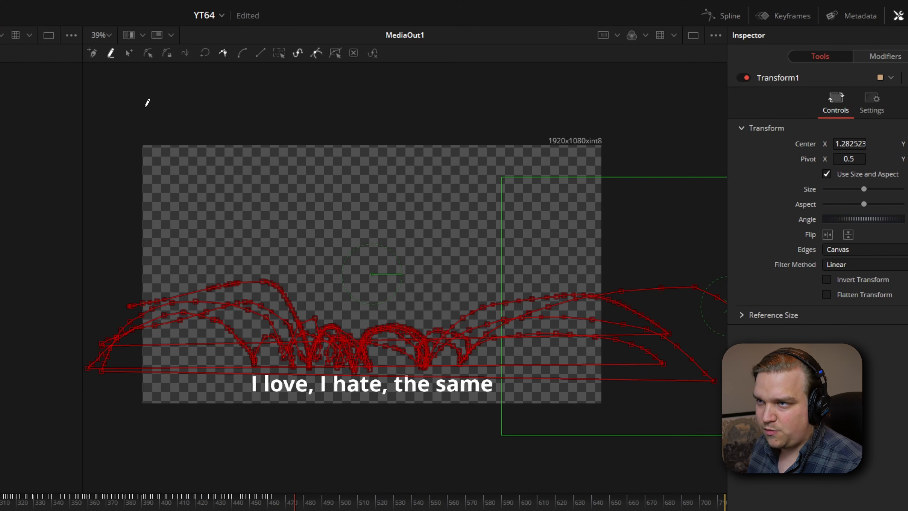
Select every point of the ball's motion path with the Insert and Modify tool and reduce the points with a Precision of 63
{"action": "left_click", "coordinate": [128, 53]}
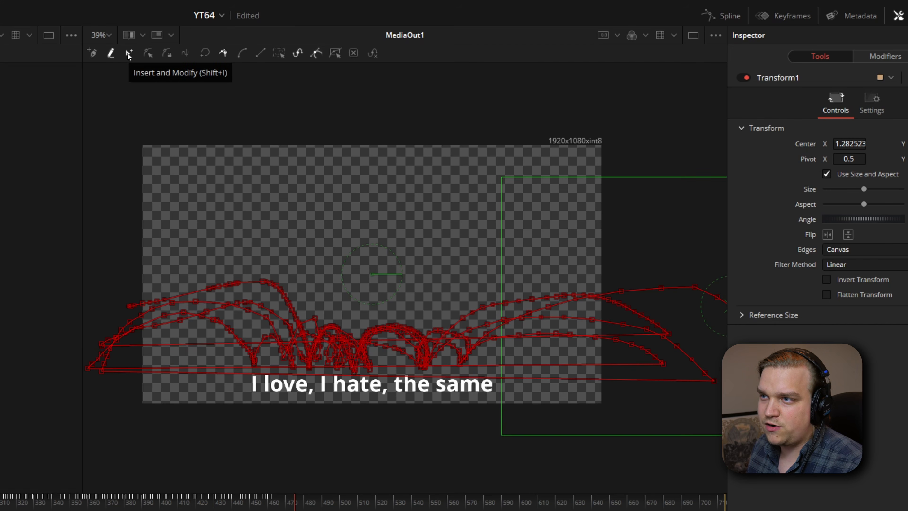
{"action": "scroll", "coordinate": [397, 112], "scroll_direction": "down", "scroll_amount": 1}
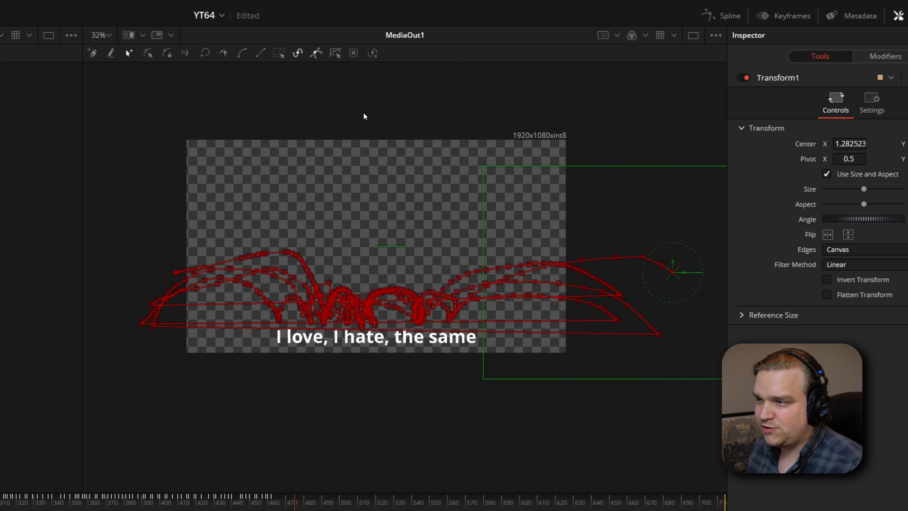
{"action": "scroll", "coordinate": [304, 117], "scroll_direction": "down", "scroll_amount": 1}
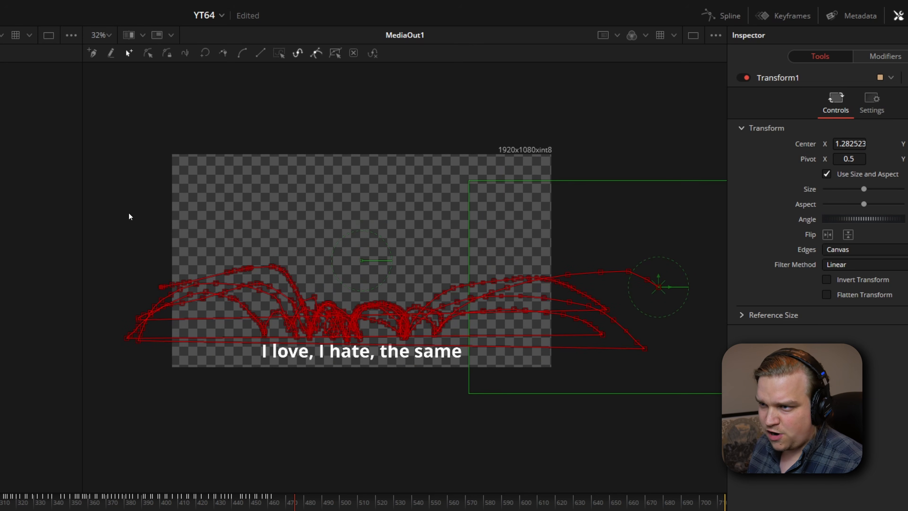
{"action": "left_click_drag", "start_coordinate": [103, 171], "coordinate": [710, 399]}
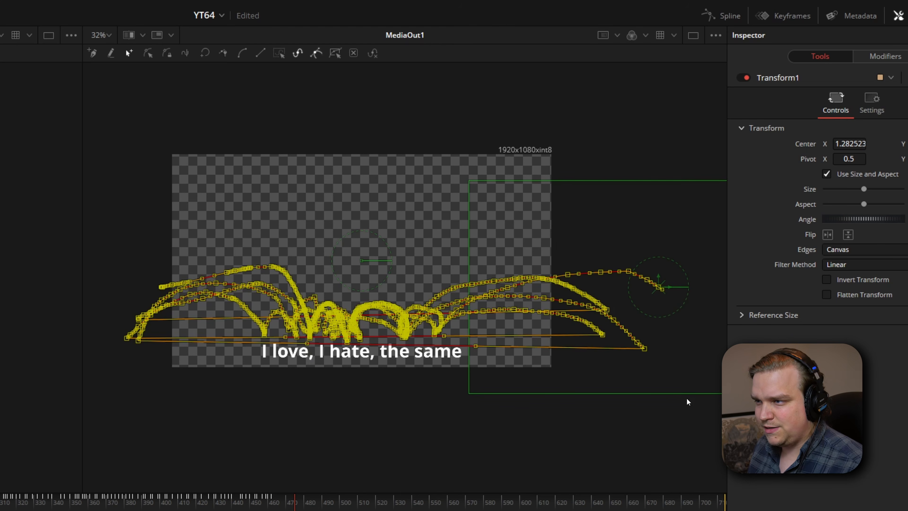
{"action": "left_click", "coordinate": [372, 54]}
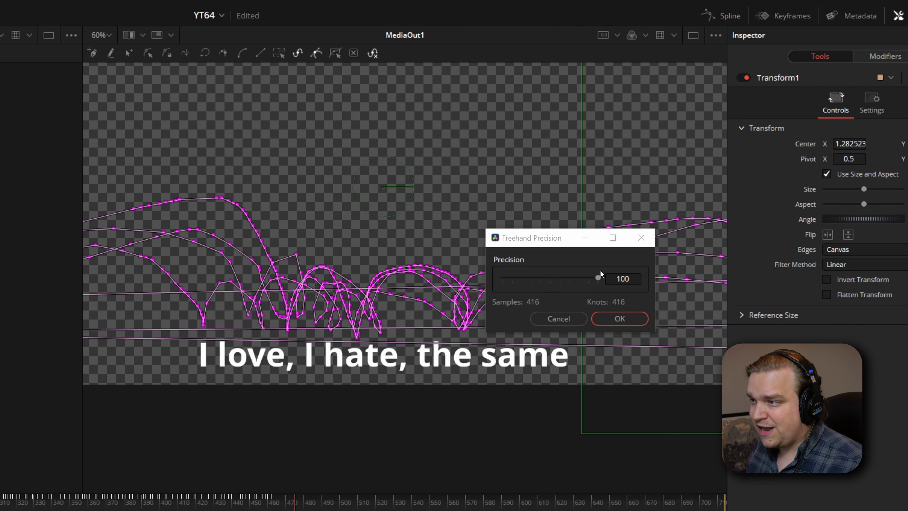
{"action": "mouse_move", "coordinate": [596, 274]}
{"action": "left_mouse_down"}
{"action": "mouse_move", "coordinate": [551, 276]}
{"action": "mouse_move", "coordinate": [560, 282]}
{"action": "mouse_move", "coordinate": [555, 266]}
{"action": "mouse_move", "coordinate": [531, 282]}
{"action": "mouse_move", "coordinate": [584, 281]}
{"action": "mouse_move", "coordinate": [563, 285]}
{"action": "left_mouse_up"}
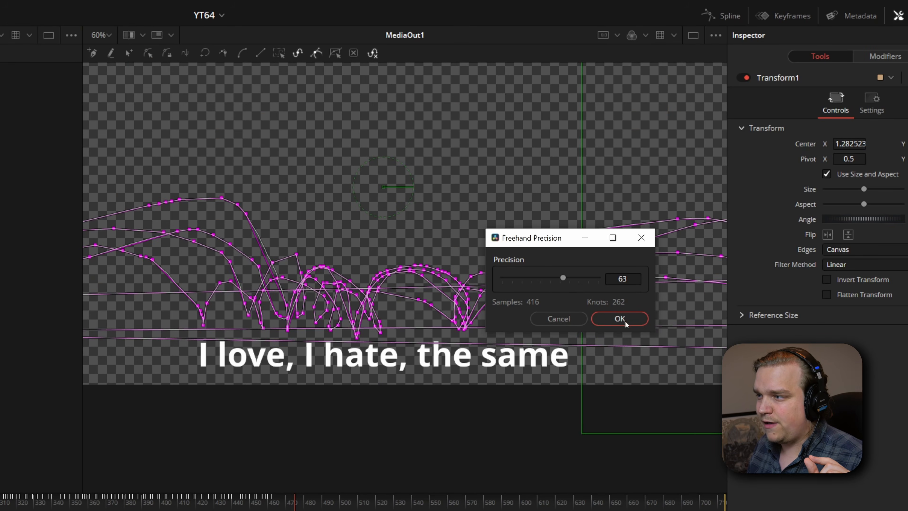
{"action": "left_click", "coordinate": [624, 320]}
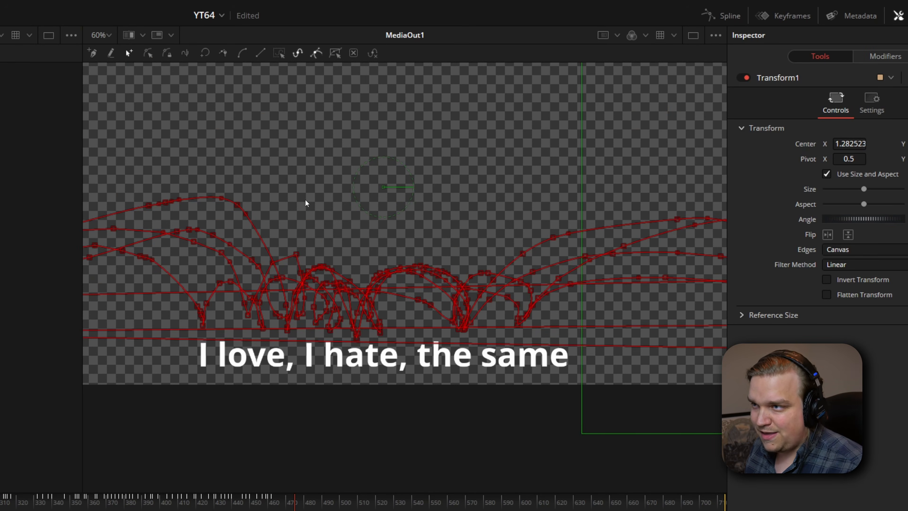
Reselect all remaining points of the ball's motion path and smooth them into curves
{"action": "scroll", "coordinate": [305, 200], "scroll_direction": "down", "scroll_amount": 2}
{"action": "left_click_drag", "start_coordinate": [94, 171], "coordinate": [631, 334]}
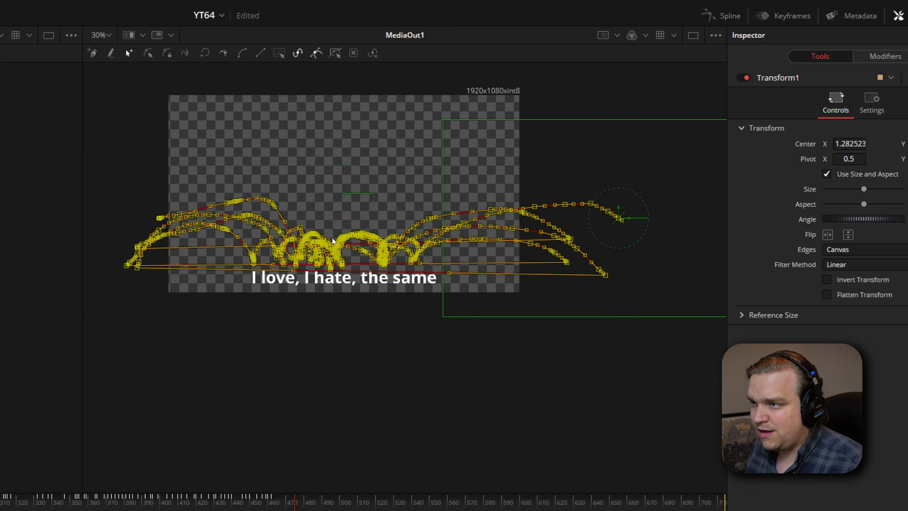
{"action": "scroll", "coordinate": [363, 273], "scroll_direction": "up", "scroll_amount": 15}
{"action": "scroll", "coordinate": [364, 273], "scroll_direction": "down", "scroll_amount": 2}
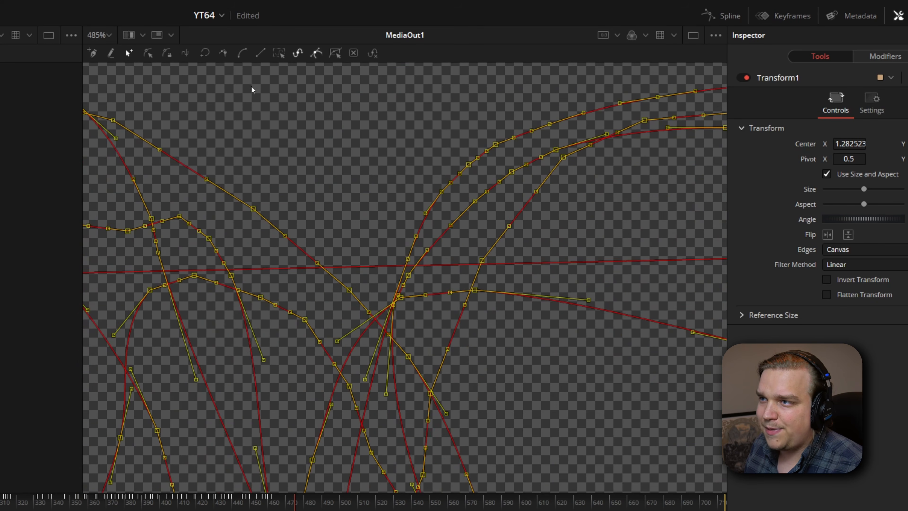
{"action": "left_click", "coordinate": [242, 54]}
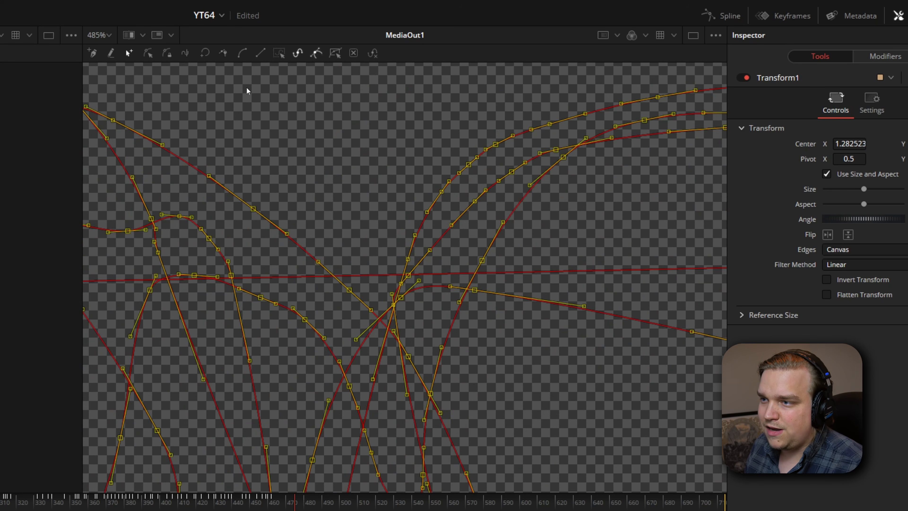
Play back the whole composition to check the ball's bounces against each lyric line, and return to about frame 342 for another look
{"action": "scroll", "coordinate": [512, 356], "scroll_direction": "down", "scroll_amount": 10}
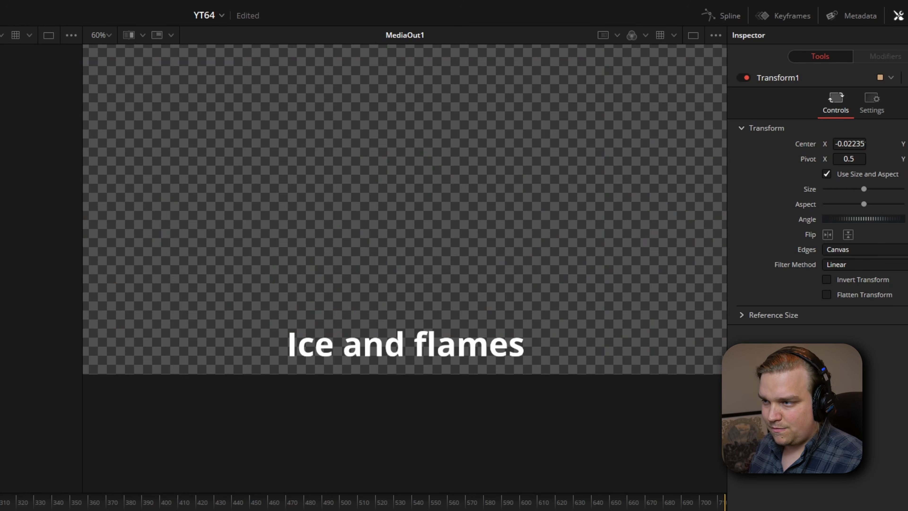
{"action": "mouse_move", "coordinate": [171, 196]}
{"action": "left_mouse_down"}
{"action": "mouse_move", "coordinate": [267, 203]}
{"action": "mouse_move", "coordinate": [313, 311]}
{"action": "left_mouse_up"}
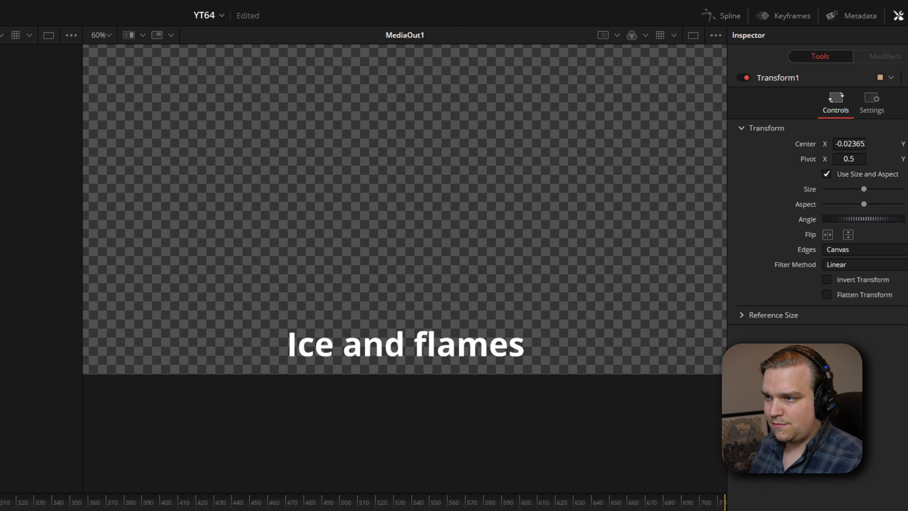
{"action": "mouse_move", "coordinate": [273, 250]}
{"action": "left_mouse_down"}
{"action": "mouse_move", "coordinate": [310, 306]}
{"action": "mouse_move", "coordinate": [384, 281]}
{"action": "mouse_move", "coordinate": [394, 306]}
{"action": "mouse_move", "coordinate": [420, 261]}
{"action": "mouse_move", "coordinate": [483, 304]}
{"action": "mouse_move", "coordinate": [511, 290]}
{"action": "left_mouse_up"}
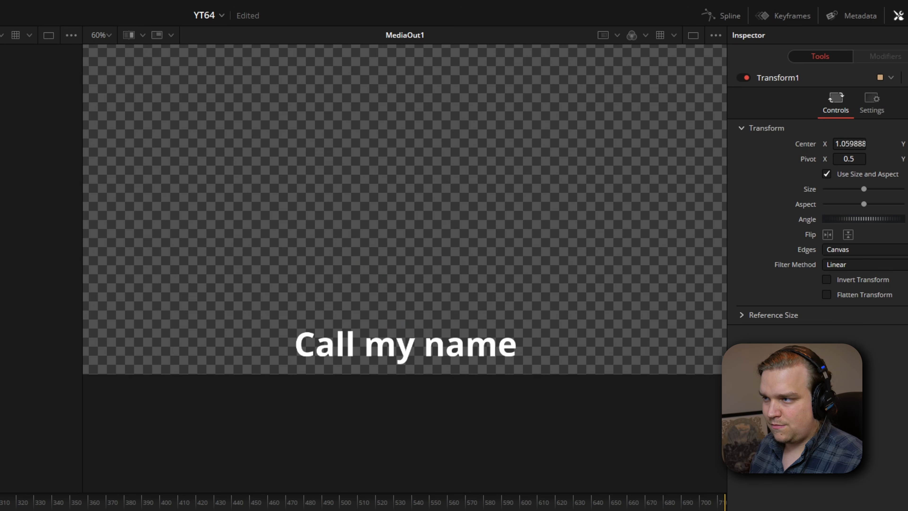
{"action": "mouse_move", "coordinate": [235, 239]}
{"action": "left_mouse_down"}
{"action": "mouse_move", "coordinate": [277, 288]}
{"action": "mouse_move", "coordinate": [320, 306]}
{"action": "mouse_move", "coordinate": [346, 276]}
{"action": "mouse_move", "coordinate": [351, 316]}
{"action": "mouse_move", "coordinate": [373, 281]}
{"action": "mouse_move", "coordinate": [393, 305]}
{"action": "mouse_move", "coordinate": [445, 259]}
{"action": "left_mouse_up"}
{"action": "left_click_drag", "start_coordinate": [478, 315], "coordinate": [549, 304]}
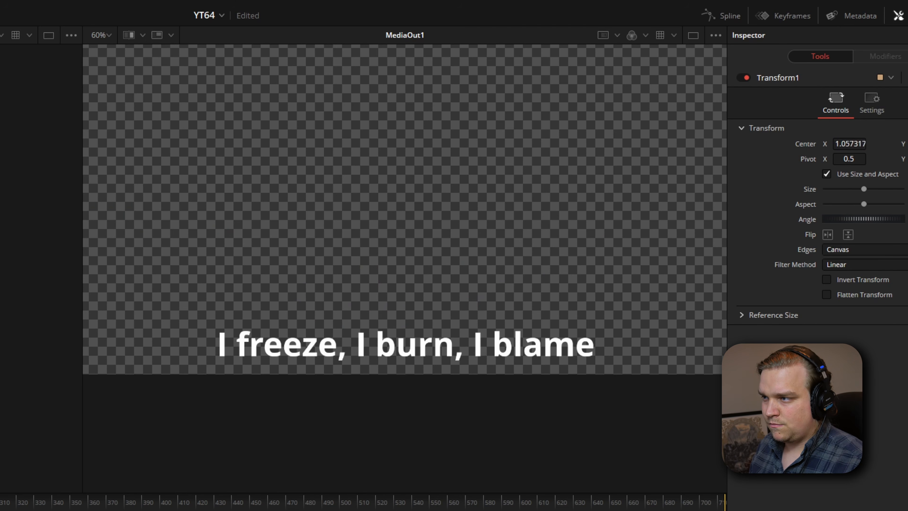
{"action": "mouse_move", "coordinate": [92, 239]}
{"action": "left_mouse_down"}
{"action": "mouse_move", "coordinate": [168, 246]}
{"action": "mouse_move", "coordinate": [219, 296]}
{"action": "mouse_move", "coordinate": [226, 314]}
{"action": "mouse_move", "coordinate": [253, 270]}
{"action": "mouse_move", "coordinate": [282, 292]}
{"action": "left_mouse_up"}
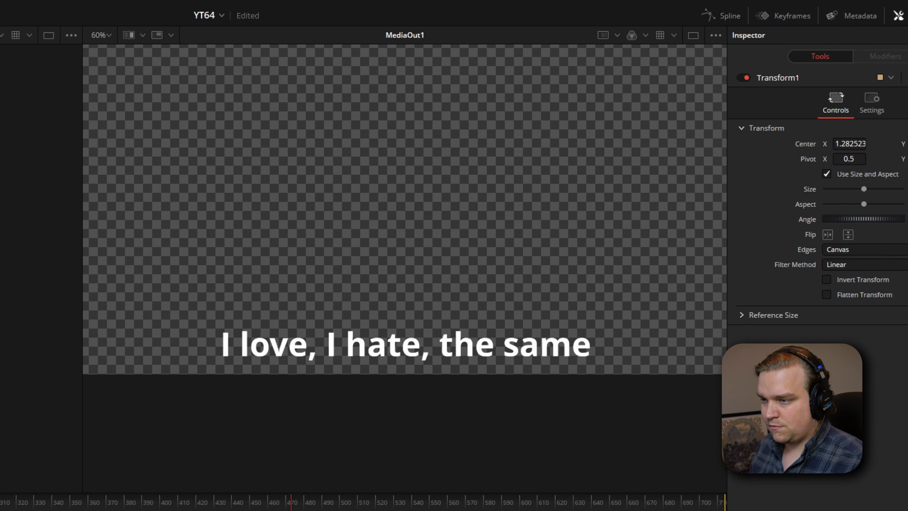
{"action": "left_click", "coordinate": [53, 504]}
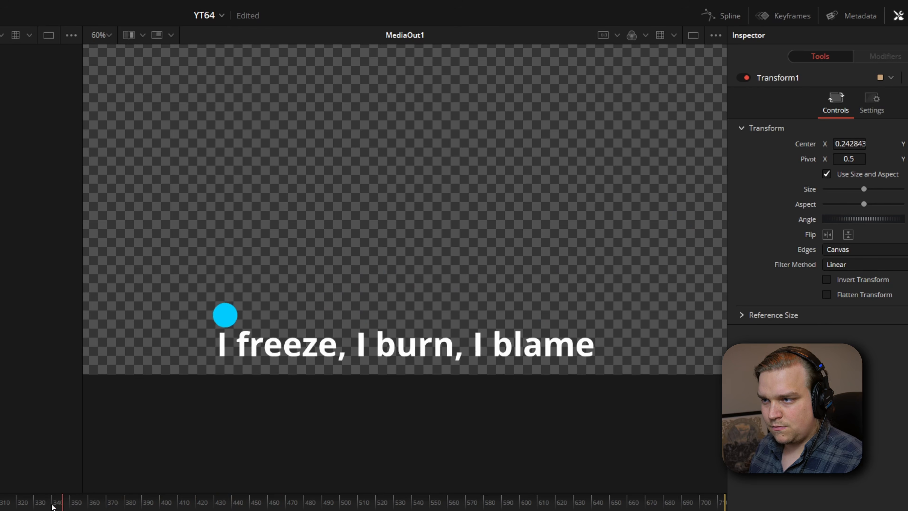
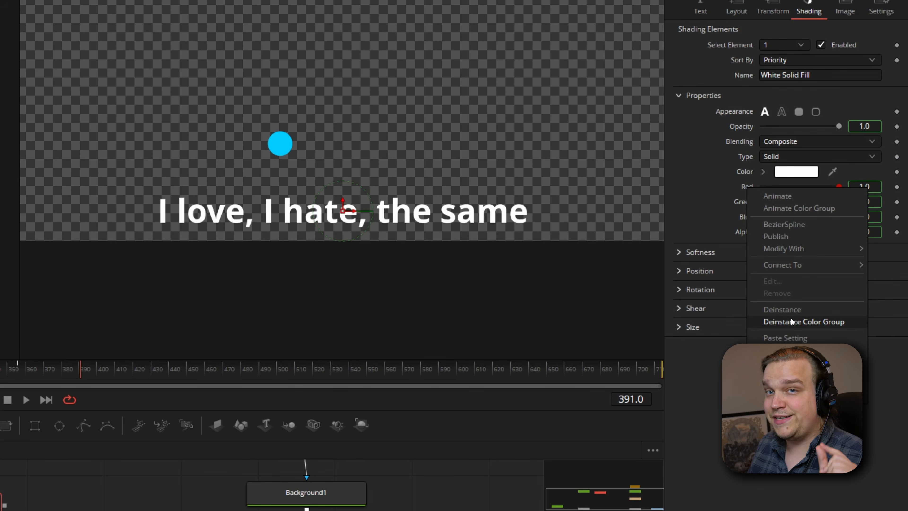
Deinstance the colour group of Instance_Text1, sample the ball's blue as its fill colour, and view the instanced text
{"action": "left_click", "coordinate": [791, 320]}
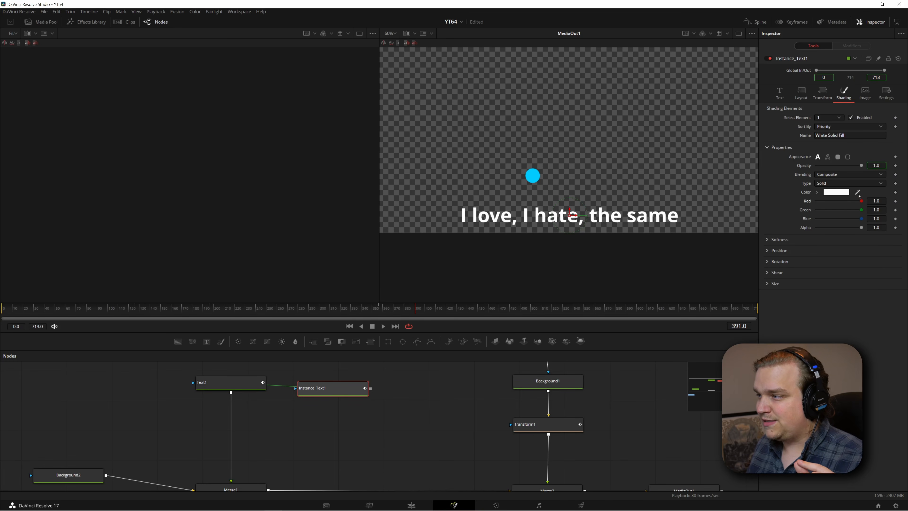
{"action": "left_click_drag", "start_coordinate": [857, 192], "coordinate": [534, 174]}
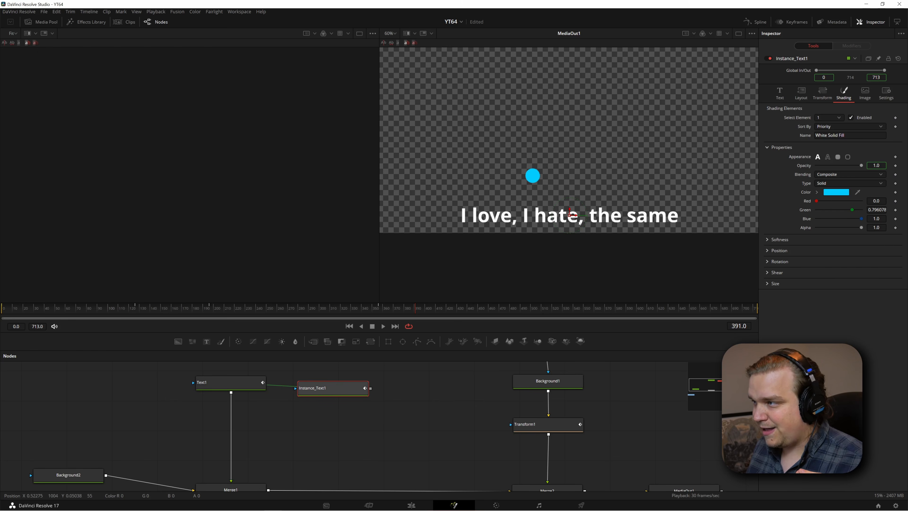
{"action": "key", "text": "2"}
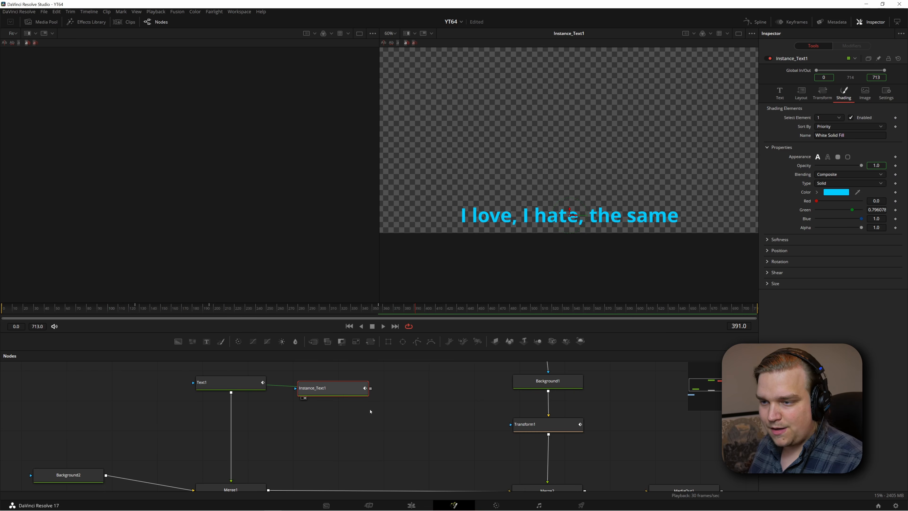
Merge Instance_Text1 over the output of Merge1 and show MediaOut1 in the viewer
{"action": "scroll", "coordinate": [379, 432], "scroll_direction": "down", "scroll_amount": 2}
{"action": "scroll", "coordinate": [371, 420], "scroll_direction": "down", "scroll_amount": 1}
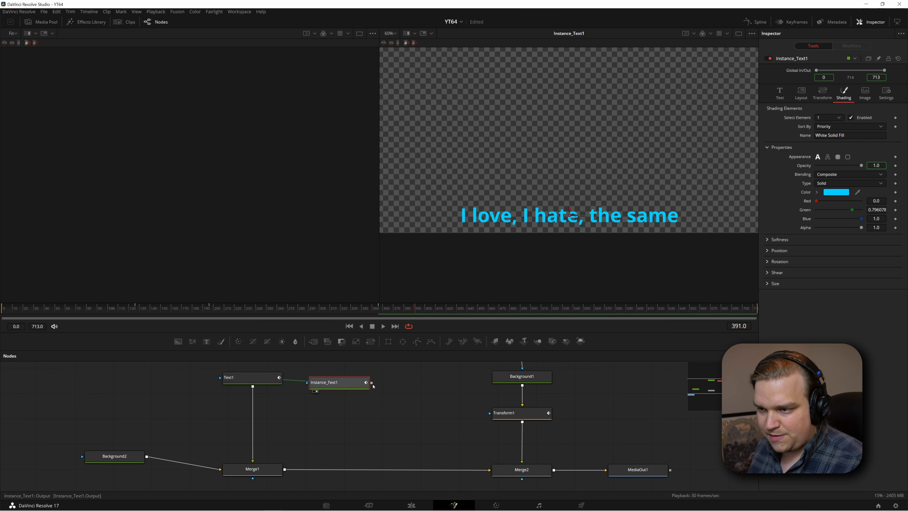
{"action": "left_click_drag", "start_coordinate": [372, 382], "coordinate": [285, 472]}
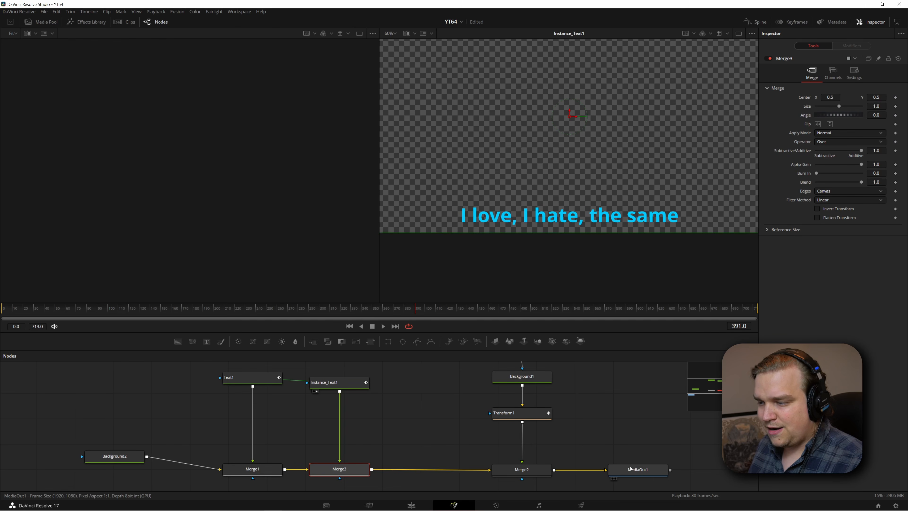
{"action": "left_click", "coordinate": [651, 471]}
{"action": "key", "text": "2"}
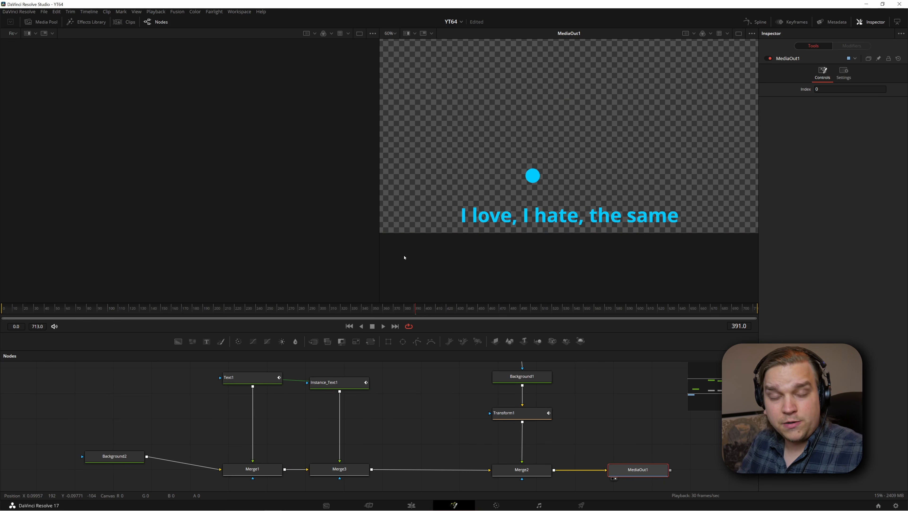
Deinstance the Write On group in the text settings of Instance_Text1
{"action": "left_click", "coordinate": [331, 383]}
{"action": "left_click", "coordinate": [780, 93]}
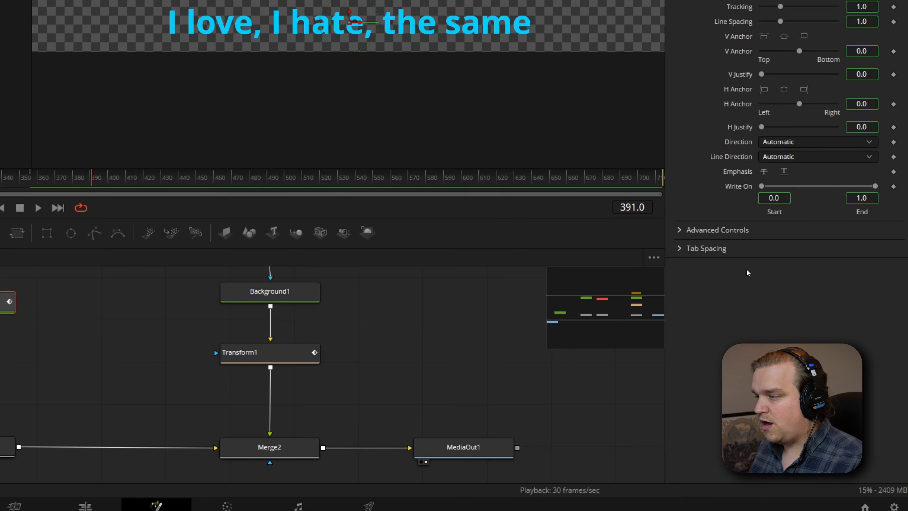
{"action": "right_click", "coordinate": [735, 191]}
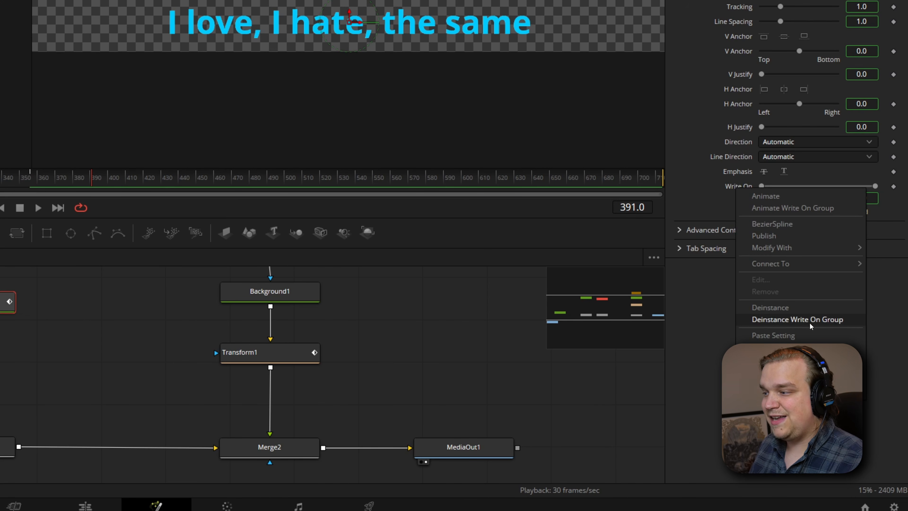
{"action": "left_click", "coordinate": [799, 320]}
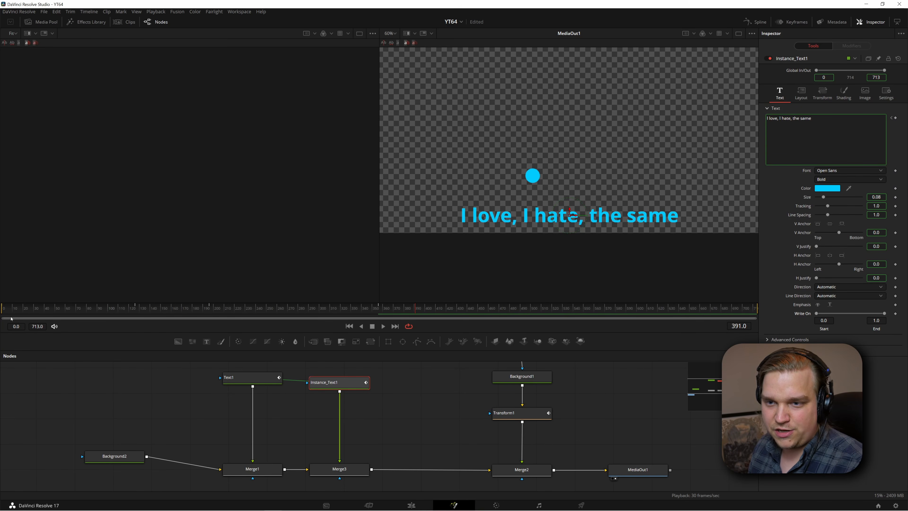
At frame 0, set the Write On End of Instance_Text1 to 0.0 and keyframe Write On
{"action": "left_click", "coordinate": [7, 310]}
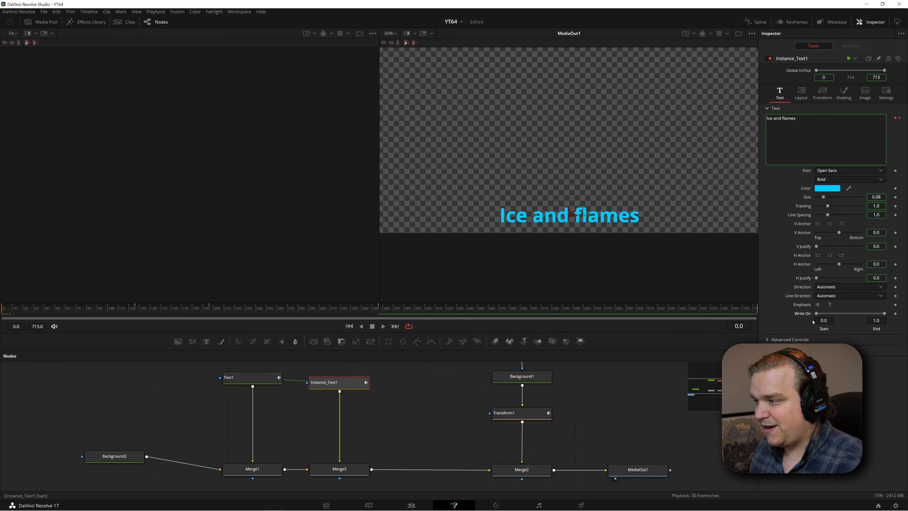
{"action": "left_click_drag", "start_coordinate": [885, 314], "coordinate": [817, 314]}
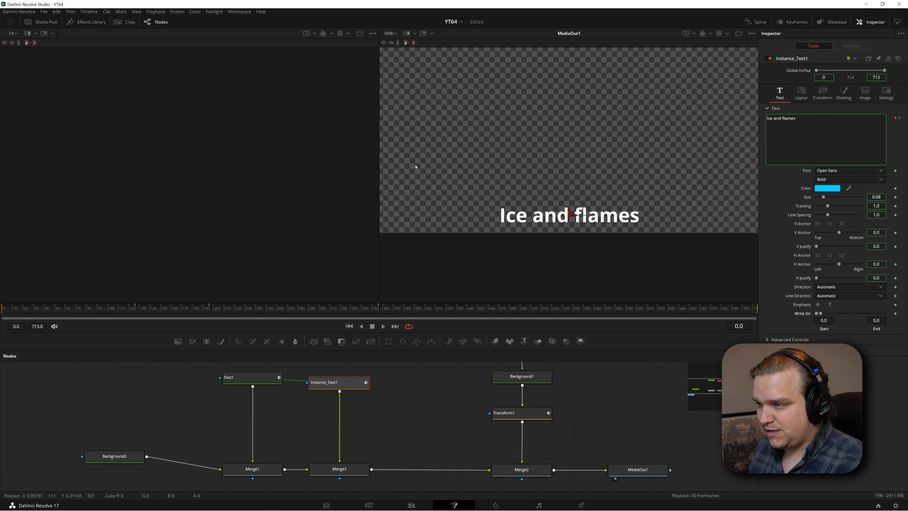
{"action": "left_click", "coordinate": [895, 313]}
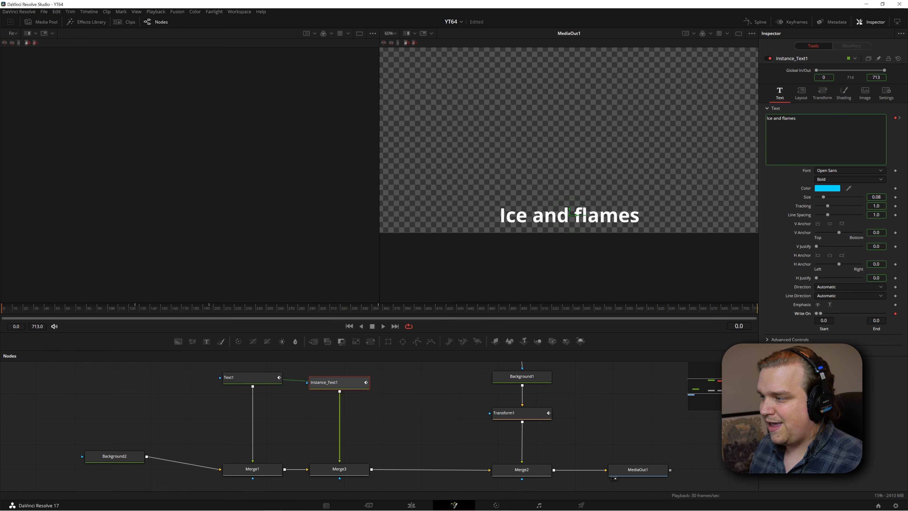
At frame 44, where the ball meets "Ice", keyframe the Write On End of Instance_Text1 at 0.139 to colour that word
{"action": "left_click_drag", "start_coordinate": [13, 311], "coordinate": [49, 311]}
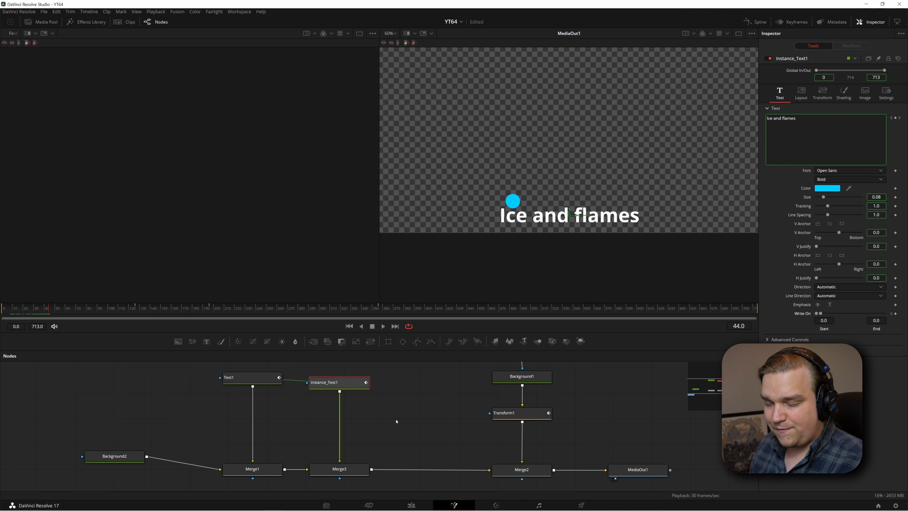
{"action": "left_click_drag", "start_coordinate": [420, 433], "coordinate": [370, 449]}
{"action": "left_click", "coordinate": [465, 428]}
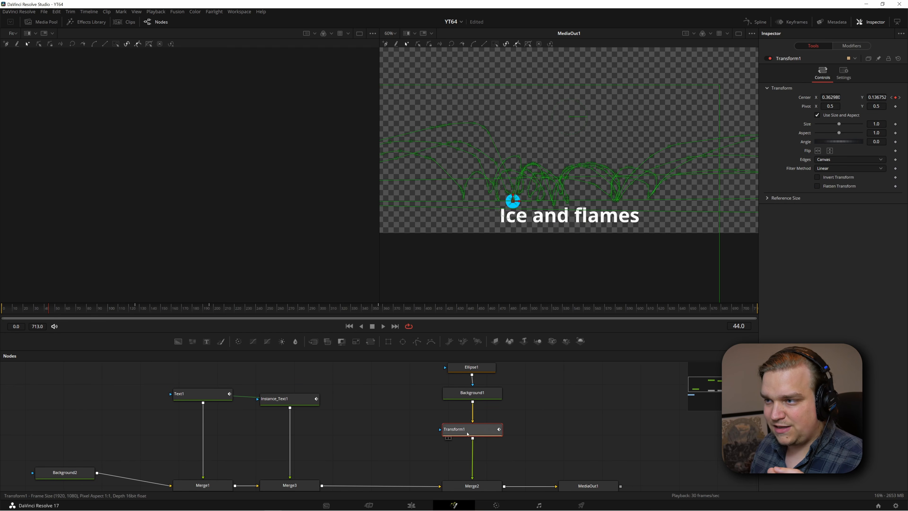
{"action": "scroll", "coordinate": [540, 259], "scroll_direction": "up", "scroll_amount": 8}
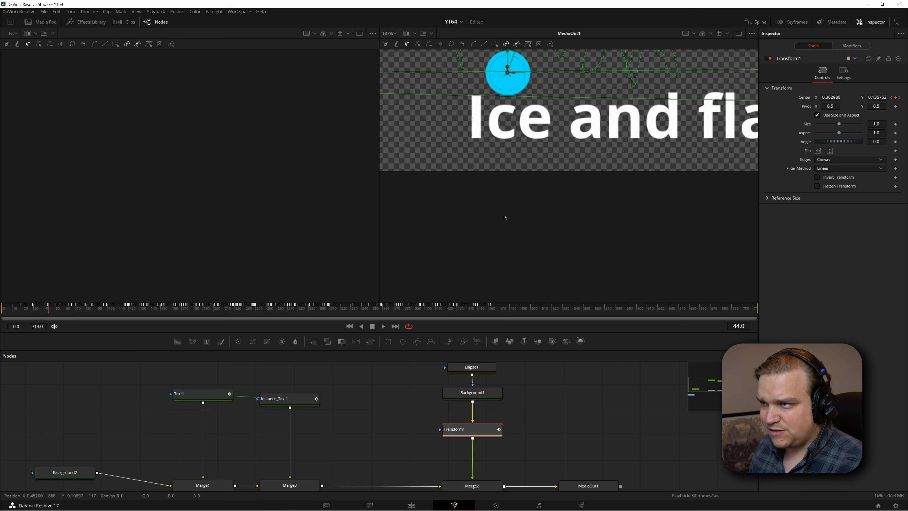
{"action": "left_click_drag", "start_coordinate": [509, 188], "coordinate": [512, 283]}
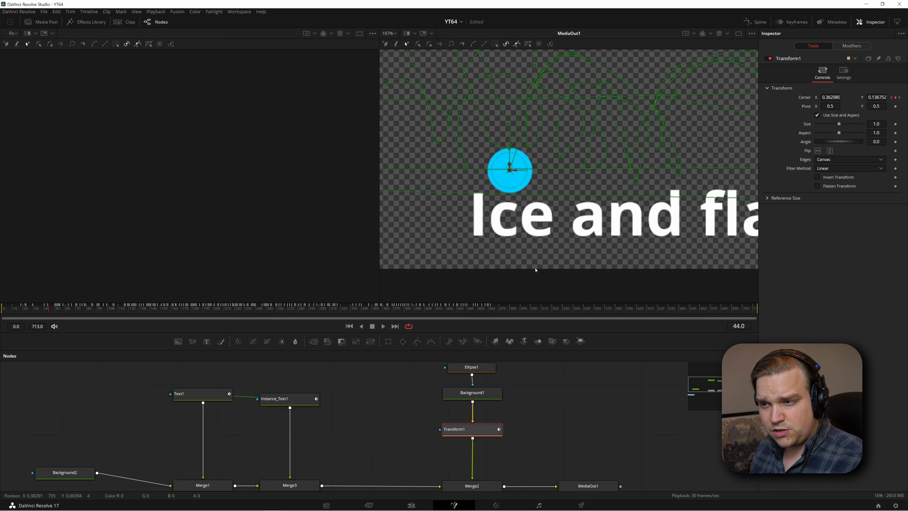
{"action": "left_click", "coordinate": [284, 402]}
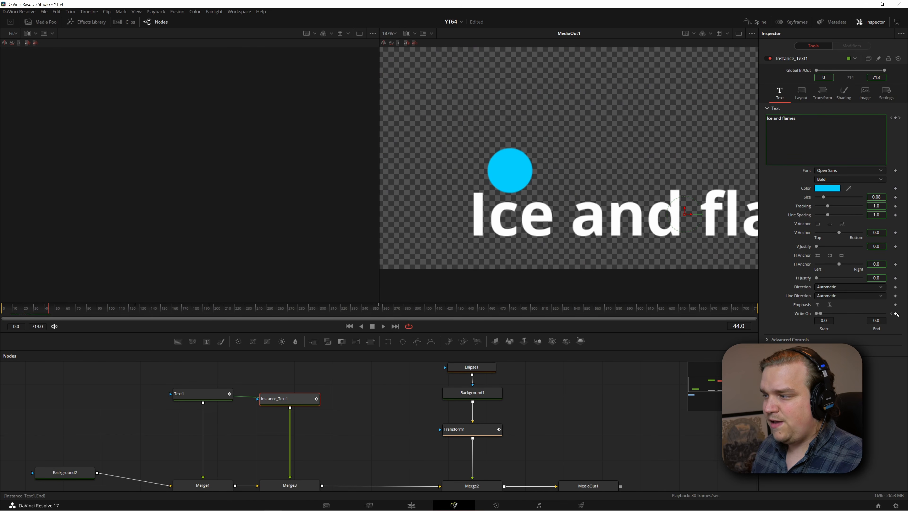
{"action": "left_click_drag", "start_coordinate": [875, 321], "coordinate": [884, 321]}
{"action": "left_click_drag", "start_coordinate": [516, 266], "coordinate": [467, 265]}
{"action": "scroll", "coordinate": [600, 410], "scroll_direction": "down", "scroll_amount": 3}
{"action": "scroll", "coordinate": [547, 198], "scroll_direction": "down", "scroll_amount": 2}
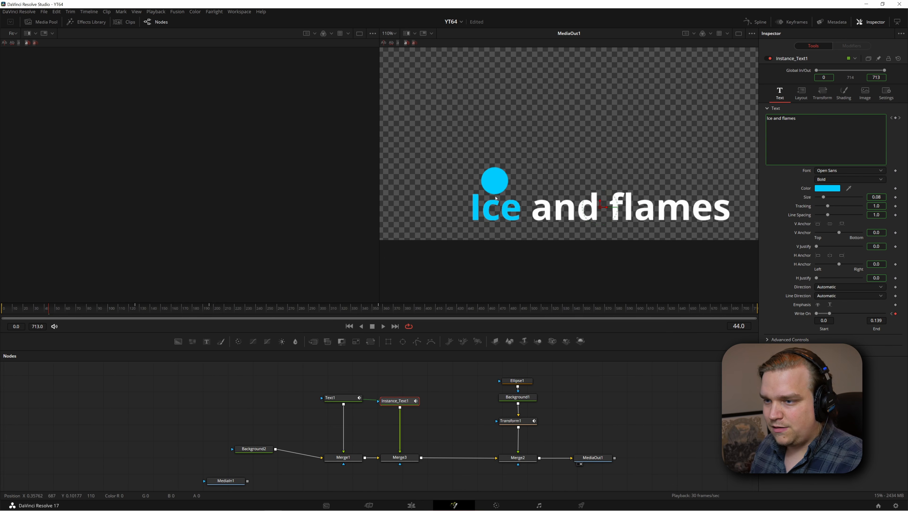
Keyframe the Write On End at 0.381 on frame 63 for "and" and at 0.852 on frame 86 for "flames"
{"action": "left_click_drag", "start_coordinate": [56, 314], "coordinate": [70, 312]}
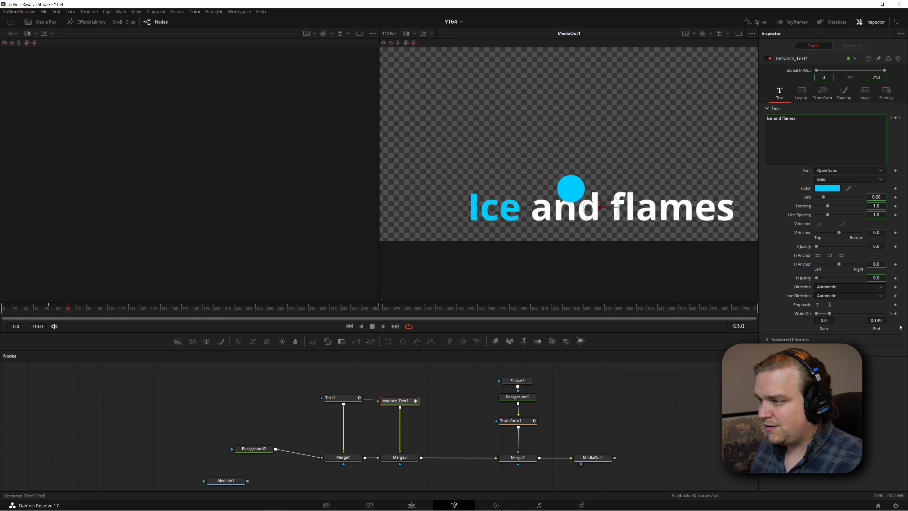
{"action": "left_click_drag", "start_coordinate": [829, 313], "coordinate": [844, 313]}
{"action": "left_click_drag", "start_coordinate": [583, 261], "coordinate": [498, 270]}
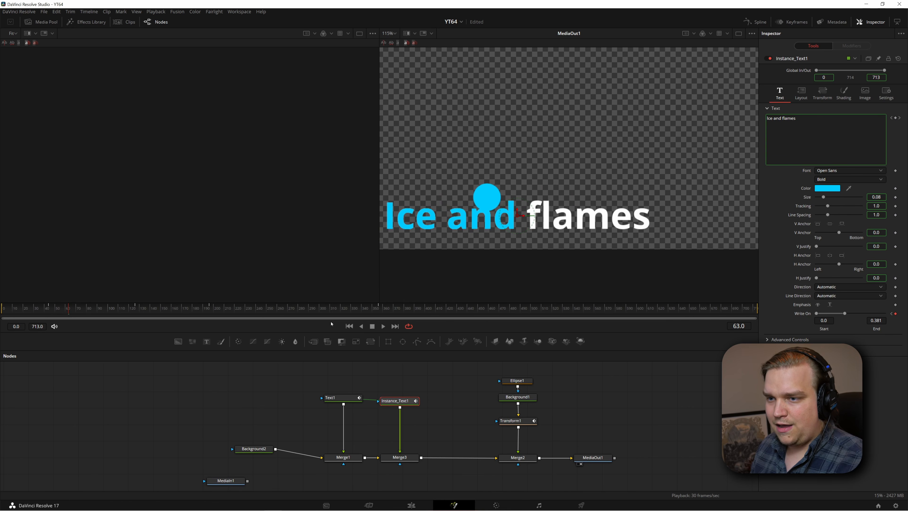
{"action": "left_click_drag", "start_coordinate": [70, 310], "coordinate": [93, 314]}
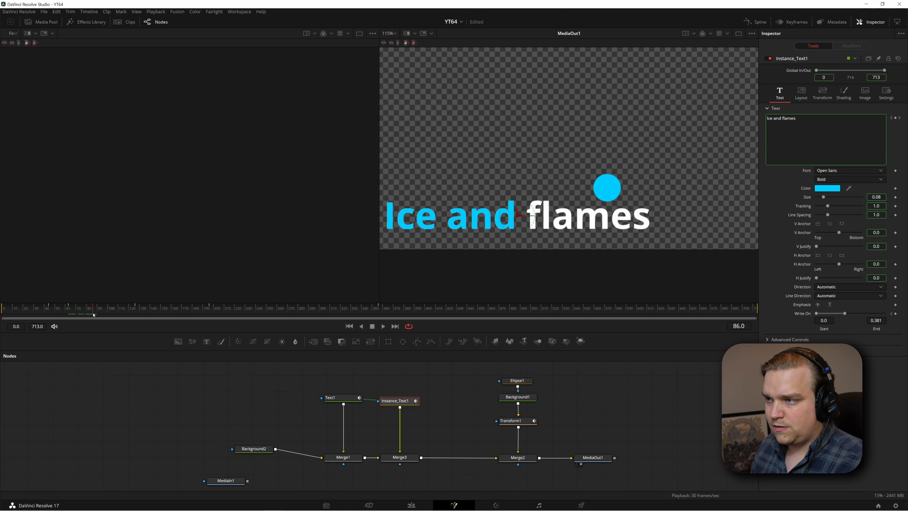
{"action": "double_click", "coordinate": [875, 320]}
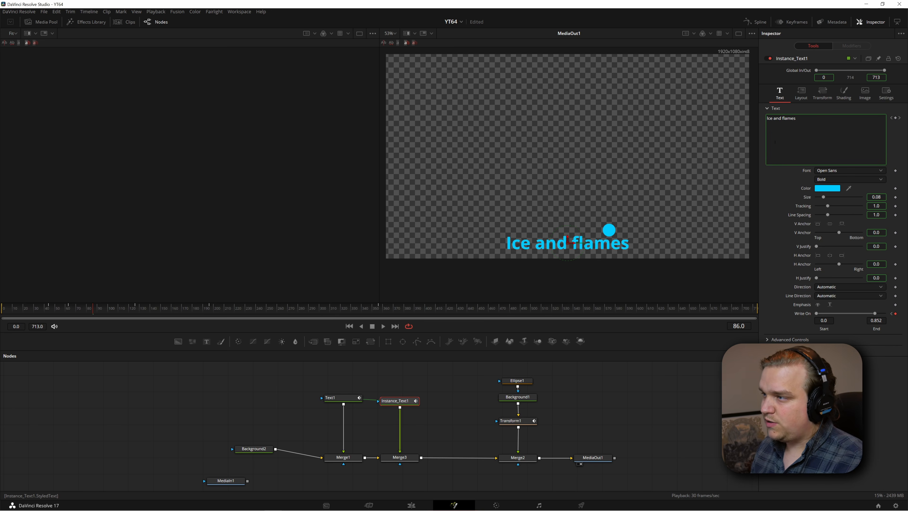
Keyframe Write On unchanged at frame 125, and reset its End to zero at frame 126, where "Call my name" begins
{"action": "left_click", "coordinate": [900, 118]}
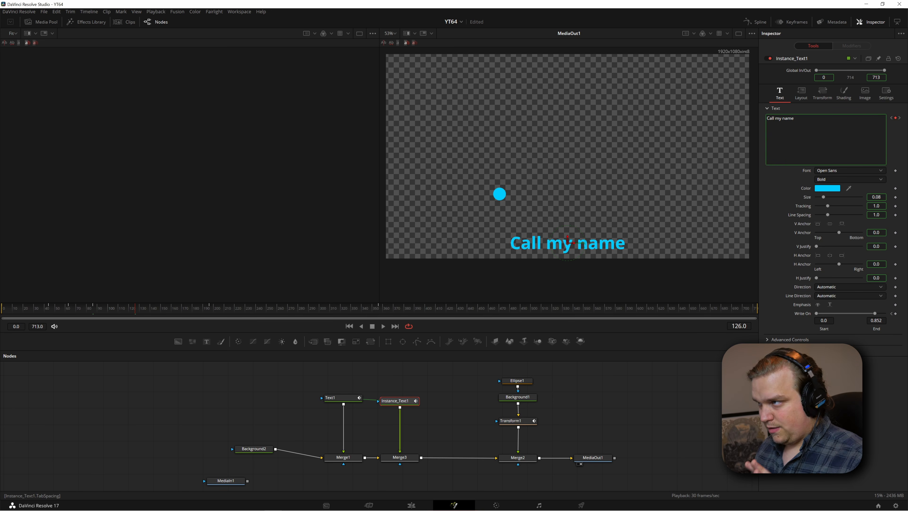
{"action": "key", "text": "Left"}
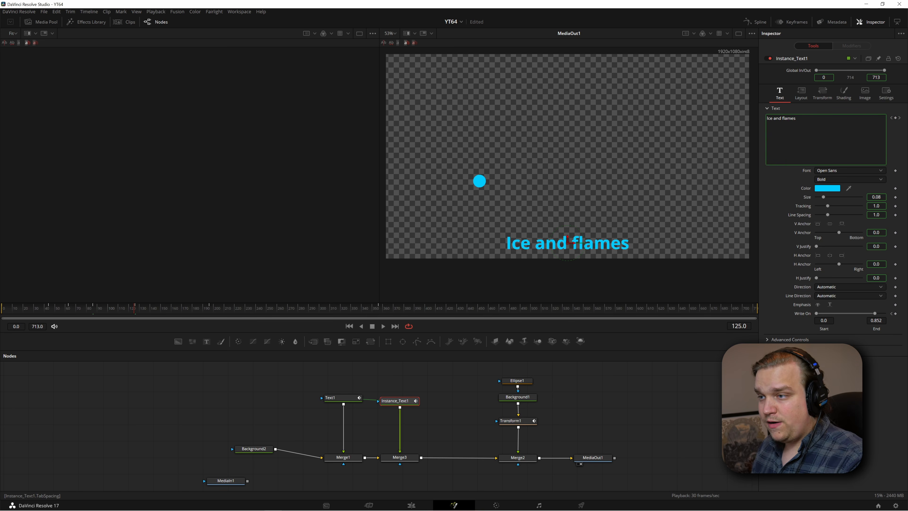
{"action": "left_click", "coordinate": [895, 314]}
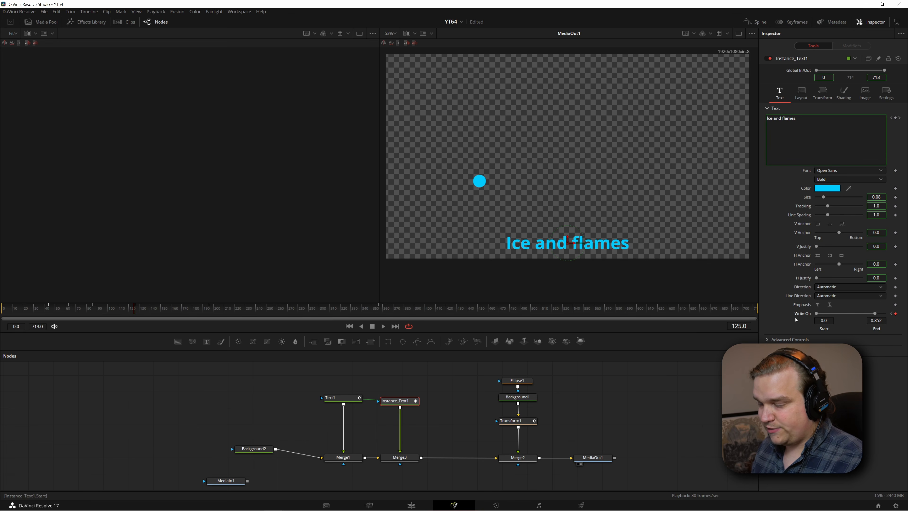
{"action": "key", "text": "Right"}
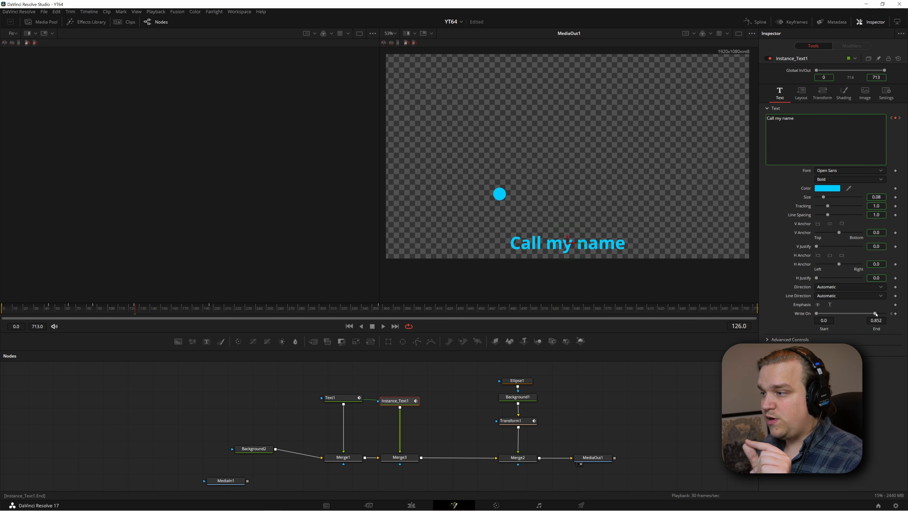
{"action": "left_click_drag", "start_coordinate": [875, 314], "coordinate": [725, 338]}
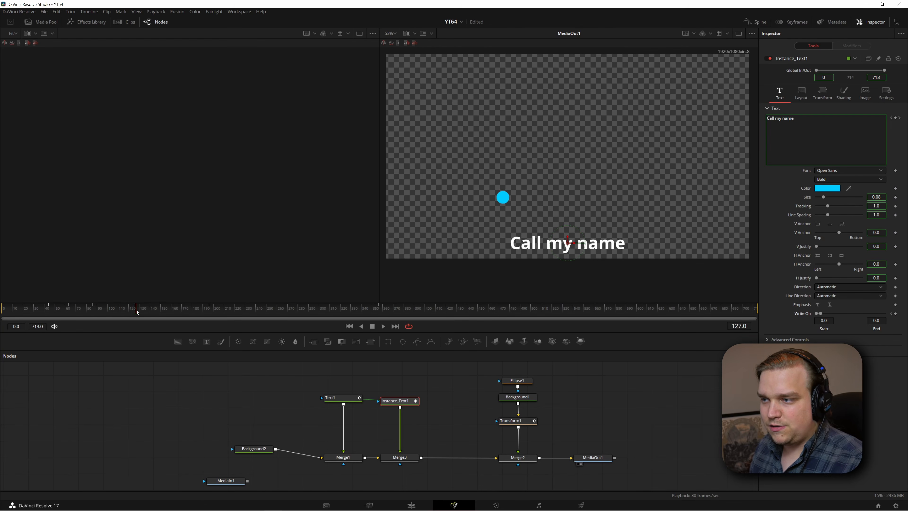
Keyframe the Write On End through "Call my name" in time with the ball, reaching 0.794 at frame 167
{"action": "left_click_drag", "start_coordinate": [137, 311], "coordinate": [168, 317]}
{"action": "left_click_drag", "start_coordinate": [850, 314], "coordinate": [871, 313]}
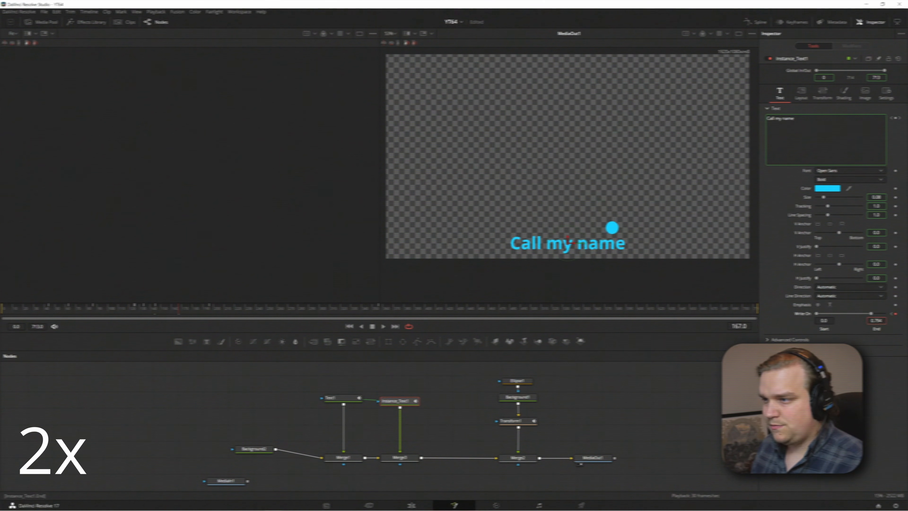
Hold Write On with a keyframe on the last frame of "Call my name" and set End to 0 on the next lyric's first frame
{"action": "left_click", "coordinate": [899, 118]}
{"action": "key", "text": "Left"}
{"action": "left_click", "coordinate": [895, 314]}
{"action": "key", "text": "Right"}
{"action": "double_click", "coordinate": [876, 321]}
{"action": "type", "text": "0"}
{"action": "key", "text": "Return"}
Keyframe the Write On End word by word through "I freeze, I burn," as the ball lands, reaching 0.599 at frame 241
{"action": "left_click_drag", "start_coordinate": [210, 317], "coordinate": [220, 316]}
{"action": "left_click_drag", "start_coordinate": [875, 320], "coordinate": [880, 320]}
{"action": "left_click_drag", "start_coordinate": [221, 310], "coordinate": [229, 316]}
{"action": "left_click_drag", "start_coordinate": [875, 320], "coordinate": [903, 321]}
{"action": "left_click_drag", "start_coordinate": [228, 314], "coordinate": [242, 315]}
{"action": "left_click_drag", "start_coordinate": [875, 321], "coordinate": [880, 321]}
{"action": "left_click_drag", "start_coordinate": [242, 312], "coordinate": [258, 313]}
{"action": "left_click_drag", "start_coordinate": [875, 321], "coordinate": [894, 320]}
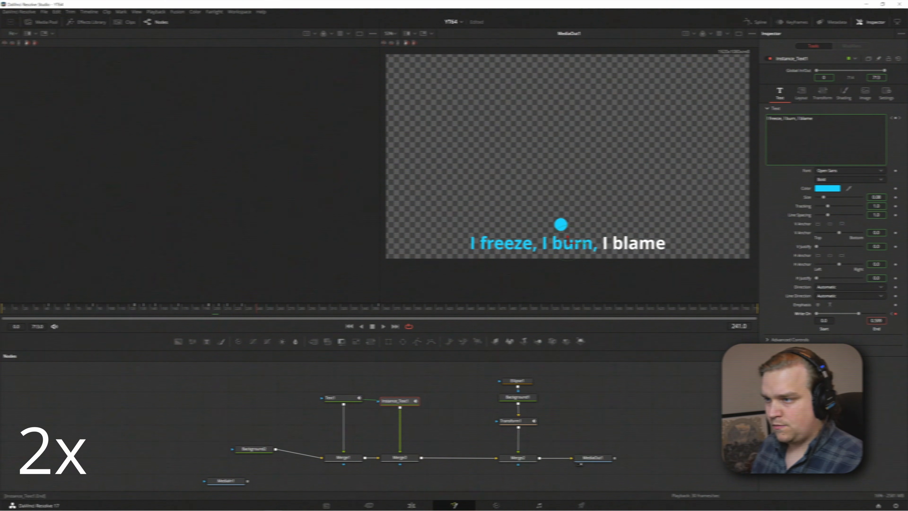
Keyframe the Write On End at 0.672 on frame 266 for the last "I" and at 0.901 on frame 284 for "blame"
{"action": "left_click_drag", "start_coordinate": [258, 312], "coordinate": [284, 316]}
{"action": "left_click_drag", "start_coordinate": [875, 321], "coordinate": [880, 321]}
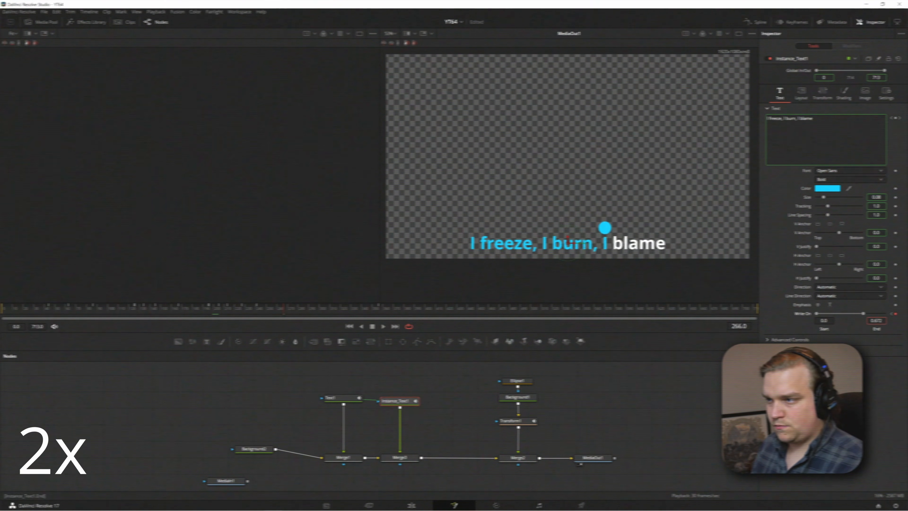
{"action": "mouse_move", "coordinate": [285, 315]}
{"action": "left_mouse_down"}
{"action": "mouse_move", "coordinate": [274, 316]}
{"action": "mouse_move", "coordinate": [301, 322]}
{"action": "left_mouse_up"}
{"action": "key", "text": "space"}
{"action": "left_click", "coordinate": [312, 314]}
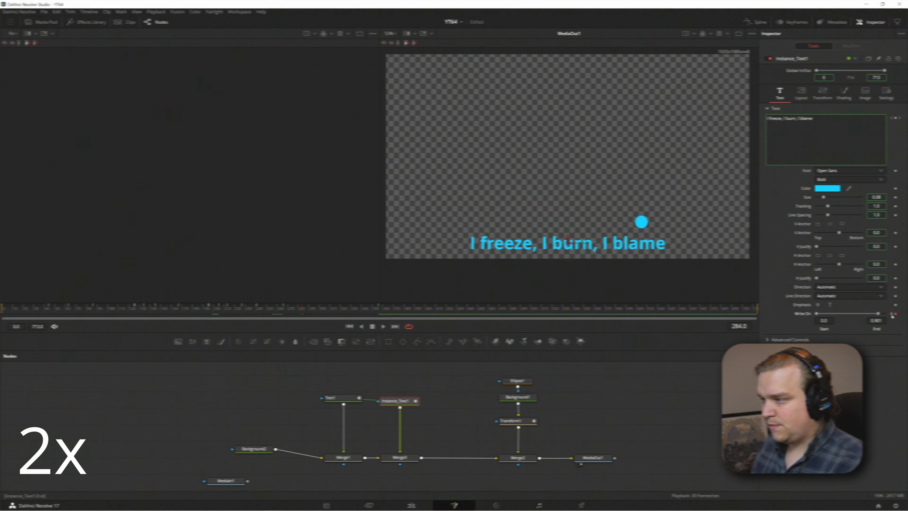
Keyframe Write On unchanged at frame 355, and reset its End to zero at frame 356, where "I love, I hate, the same" begins
{"action": "left_click_drag", "start_coordinate": [312, 315], "coordinate": [314, 314]}
{"action": "left_click", "coordinate": [900, 118]}
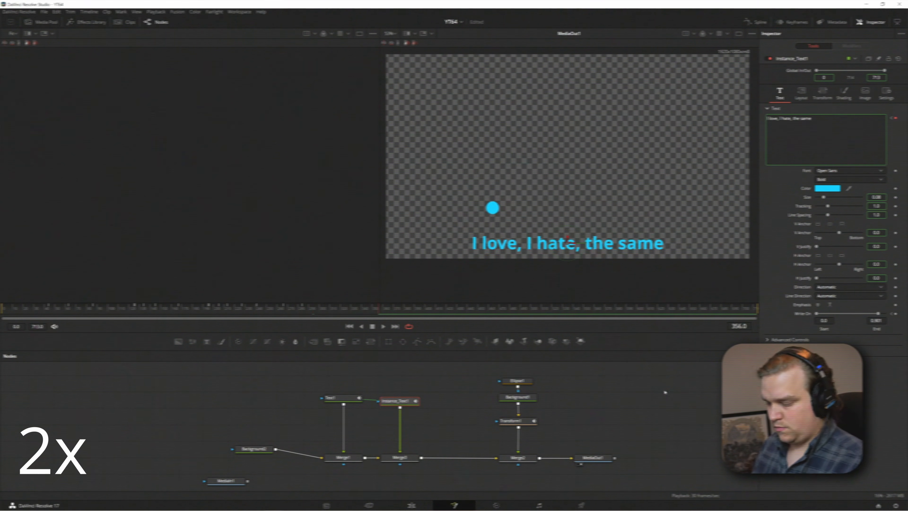
{"action": "key", "text": "Left"}
{"action": "left_click", "coordinate": [895, 314]}
{"action": "key", "text": "Right"}
{"action": "left_click_drag", "start_coordinate": [878, 313], "coordinate": [816, 314]}
Open the Spline editor and move the instanced text's Styled Text keyframe for "I love, I hate, the same" earlier, to frame 345
{"action": "mouse_move", "coordinate": [379, 312]}
{"action": "left_mouse_down"}
{"action": "mouse_move", "coordinate": [407, 318]}
{"action": "mouse_move", "coordinate": [330, 319]}
{"action": "mouse_move", "coordinate": [379, 316]}
{"action": "mouse_move", "coordinate": [370, 311]}
{"action": "left_mouse_up"}
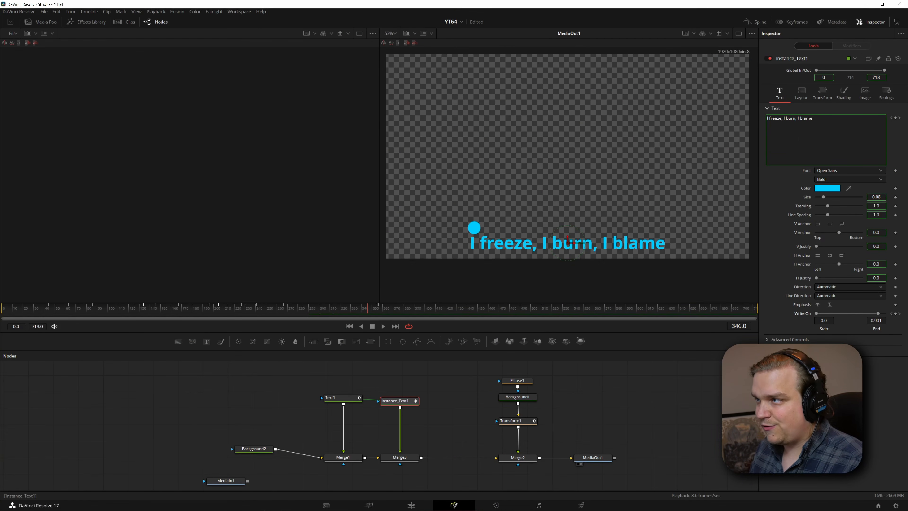
{"action": "left_click", "coordinate": [757, 22]}
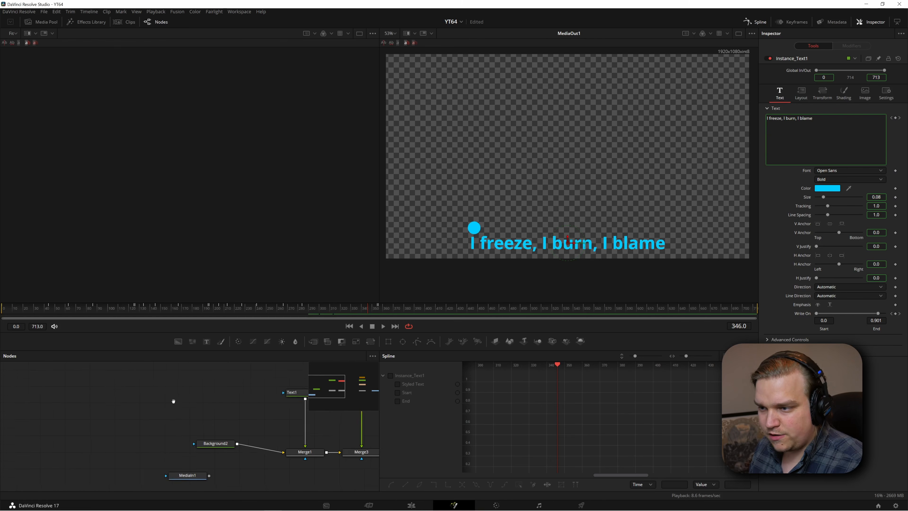
{"action": "left_click_drag", "start_coordinate": [236, 434], "coordinate": [168, 432]}
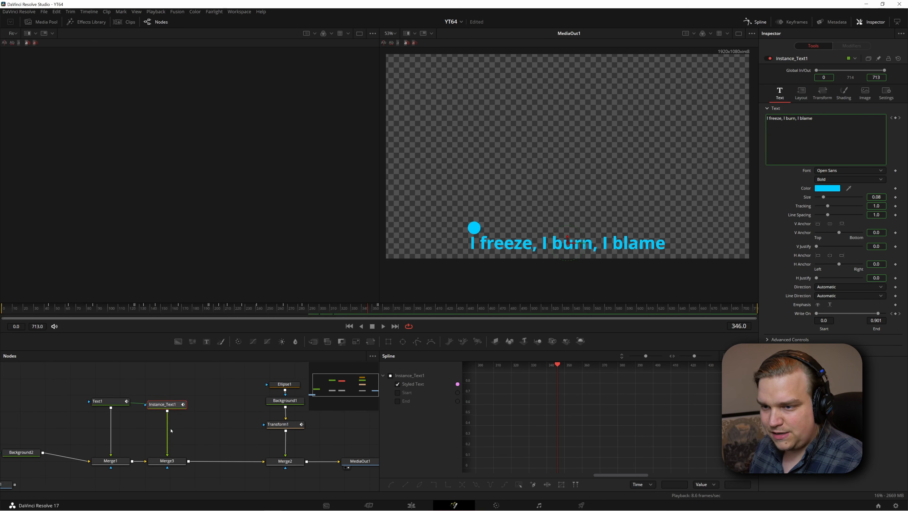
{"action": "left_click", "coordinate": [168, 405]}
{"action": "left_click_drag", "start_coordinate": [585, 406], "coordinate": [560, 410]}
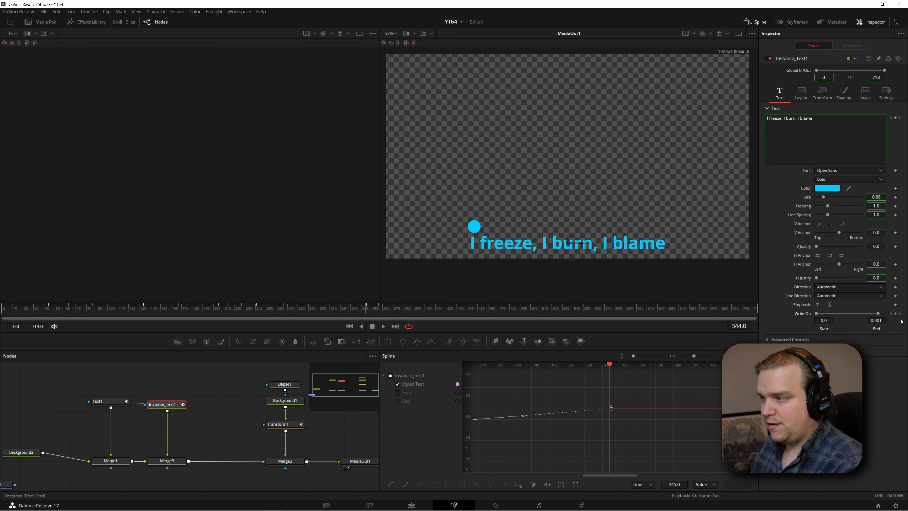
Reset the instanced text's Write On End to 0 at frame 355 and again at frame 345
{"action": "left_click", "coordinate": [899, 314]}
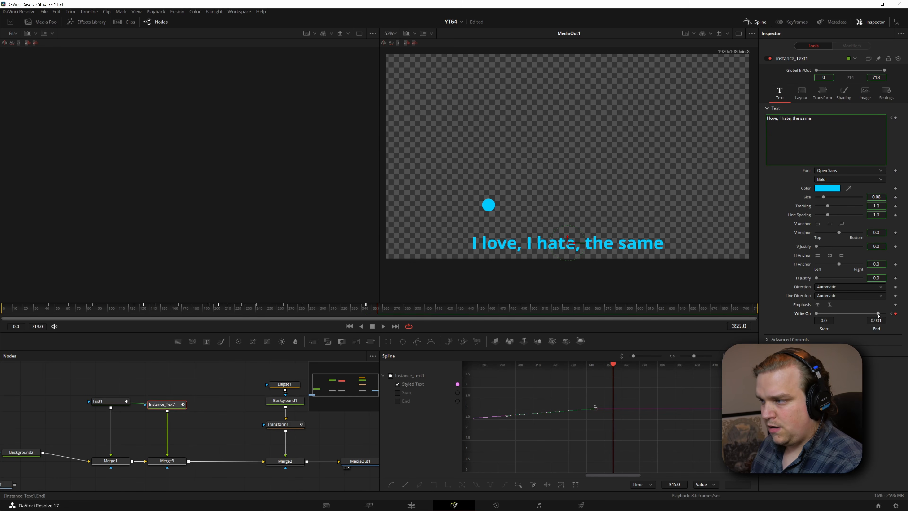
{"action": "left_click_drag", "start_coordinate": [879, 314], "coordinate": [818, 314]}
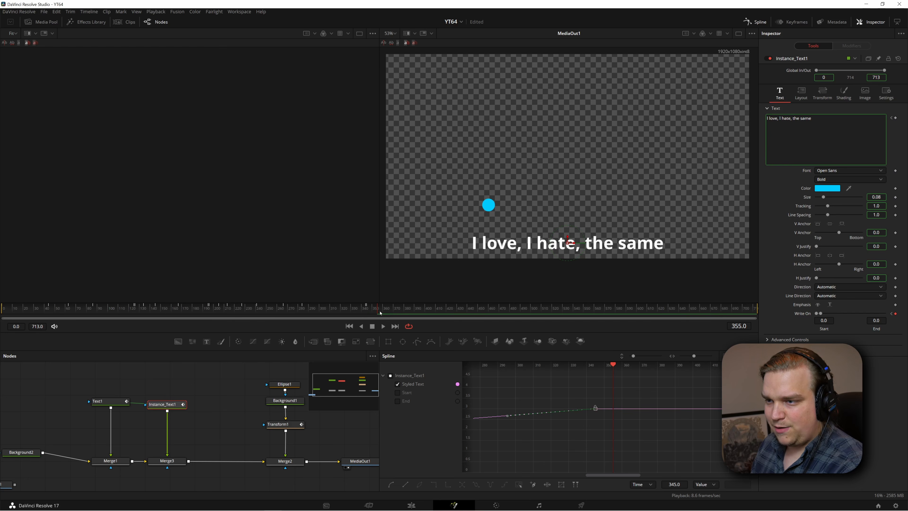
{"action": "mouse_move", "coordinate": [379, 312]}
{"action": "left_mouse_down"}
{"action": "mouse_move", "coordinate": [413, 313]}
{"action": "mouse_move", "coordinate": [350, 314]}
{"action": "mouse_move", "coordinate": [367, 313]}
{"action": "left_mouse_up"}
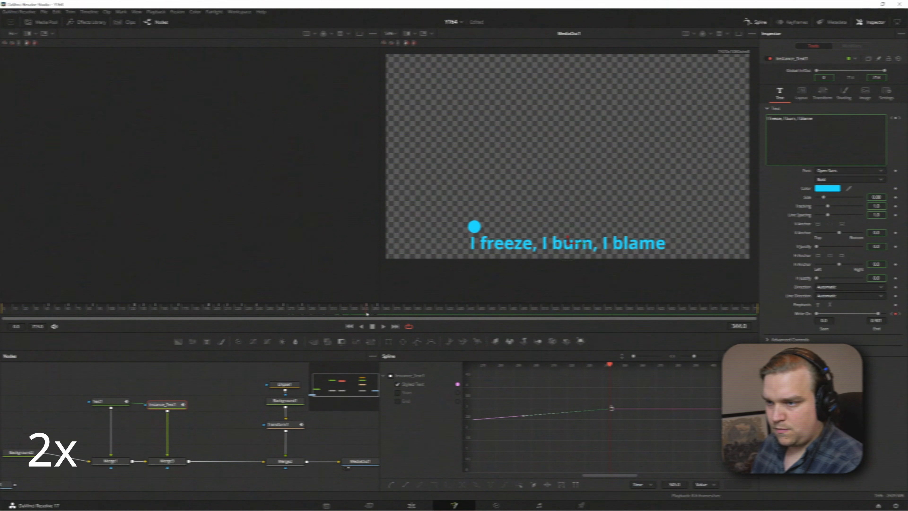
{"action": "key", "text": "Right"}
{"action": "left_click_drag", "start_coordinate": [878, 314], "coordinate": [822, 314]}
{"action": "key", "text": "Right"}
{"action": "key", "text": "Right"}
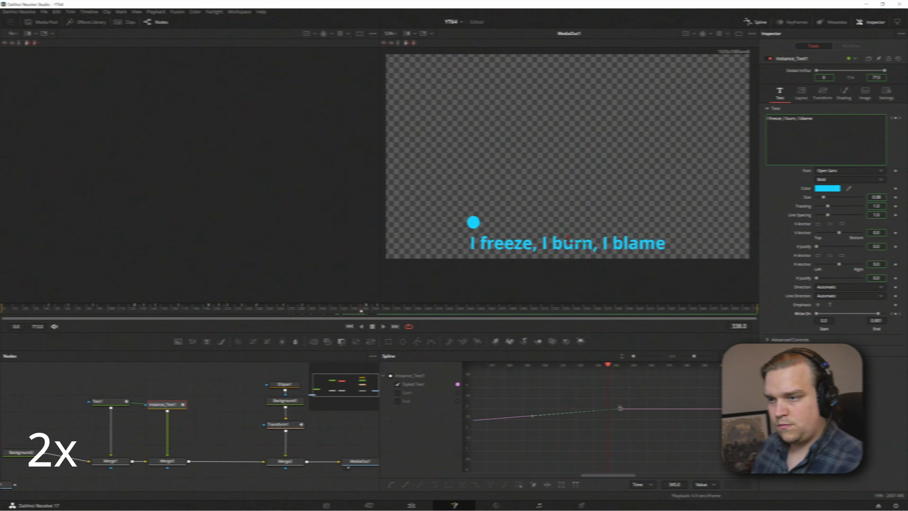
Move the Styled Text keyframe to frame 340 and delete the Write On keyframes beyond it
{"action": "left_click_drag", "start_coordinate": [617, 409], "coordinate": [608, 409]}
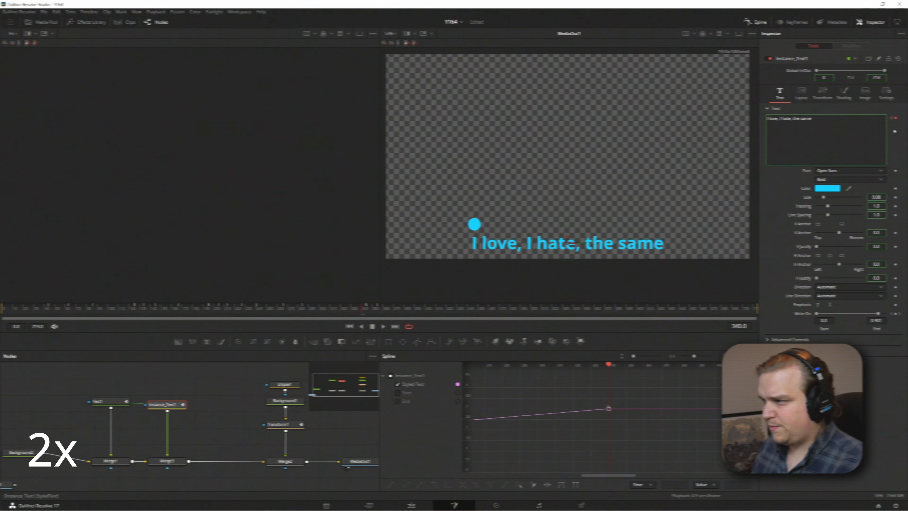
{"action": "left_click", "coordinate": [899, 314]}
{"action": "left_click", "coordinate": [895, 314]}
{"action": "left_click", "coordinate": [900, 314]}
{"action": "left_click", "coordinate": [895, 314]}
{"action": "left_click", "coordinate": [891, 314]}
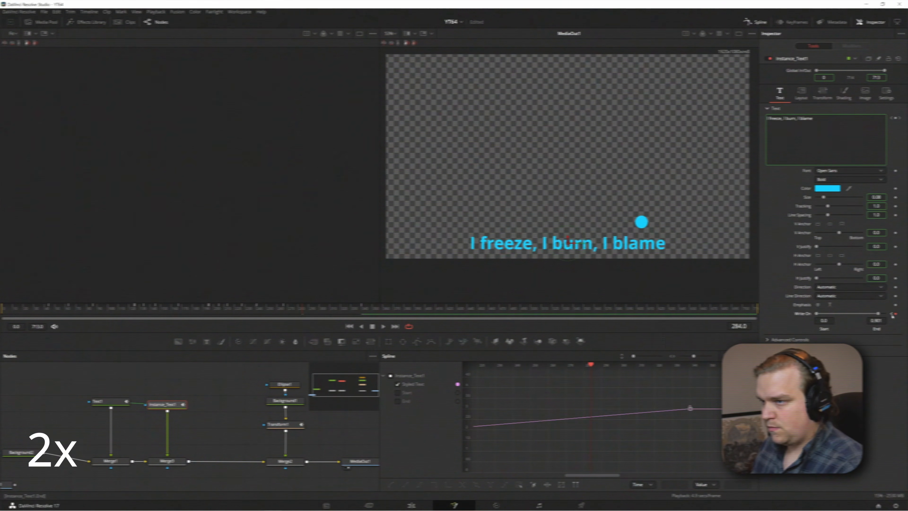
Review the "I freeze, I burn, I blame" lyric from frame 196 onward to judge when the next lyric should start
{"action": "left_click", "coordinate": [329, 312]}
{"action": "left_click_drag", "start_coordinate": [330, 312], "coordinate": [345, 310]}
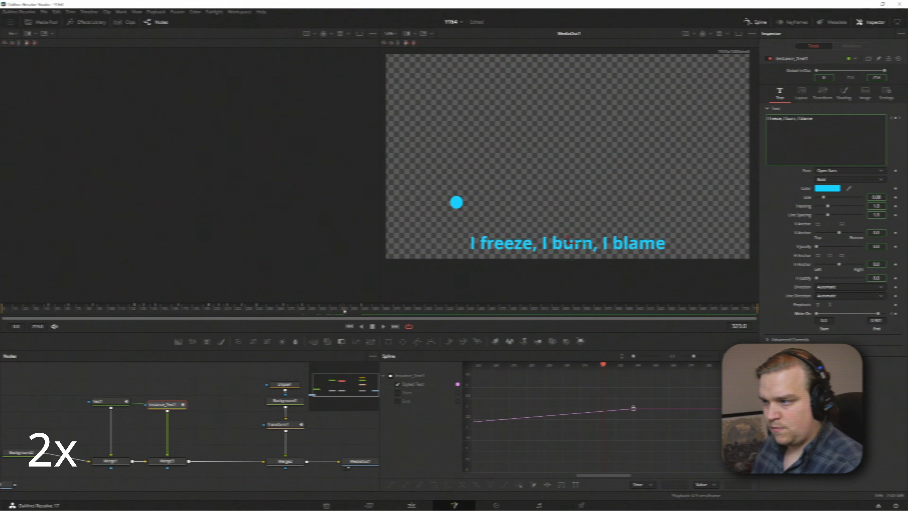
{"action": "left_click", "coordinate": [892, 119]}
{"action": "key", "text": "Left"}
{"action": "key", "text": "Right"}
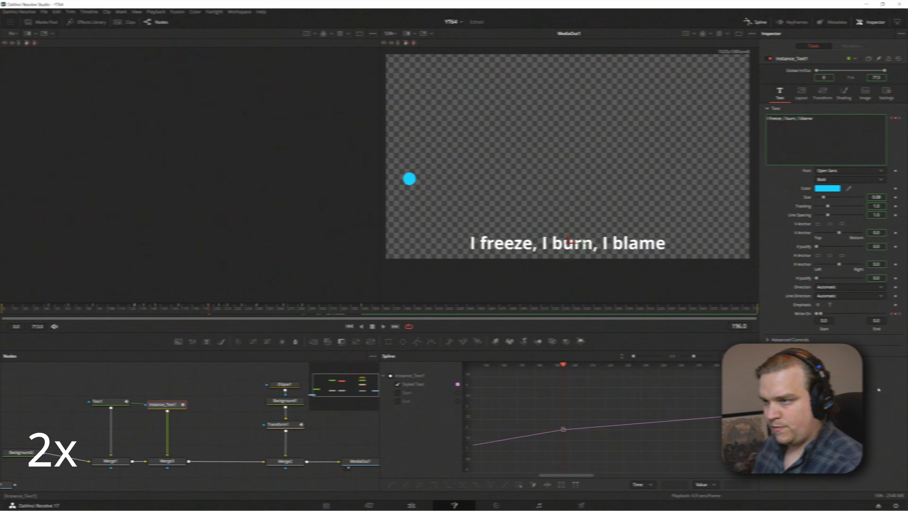
{"action": "left_click", "coordinate": [898, 314]}
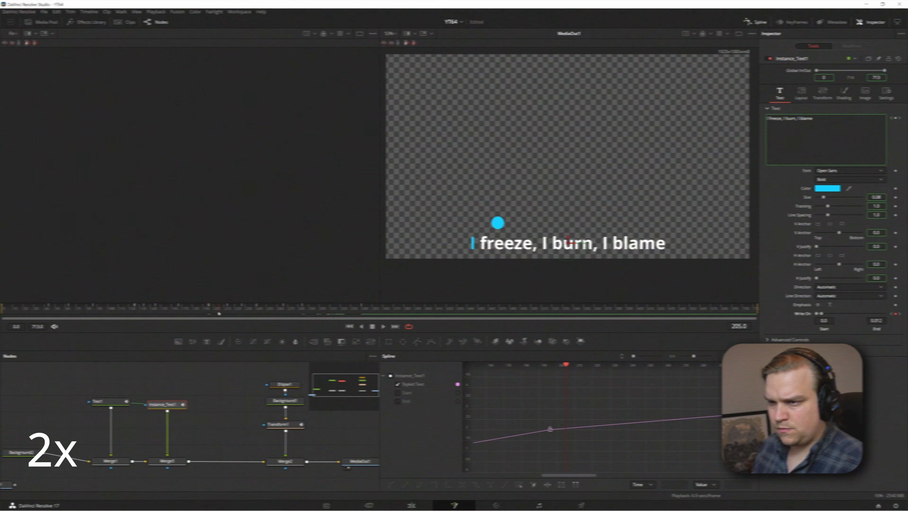
{"action": "key", "text": "space"}
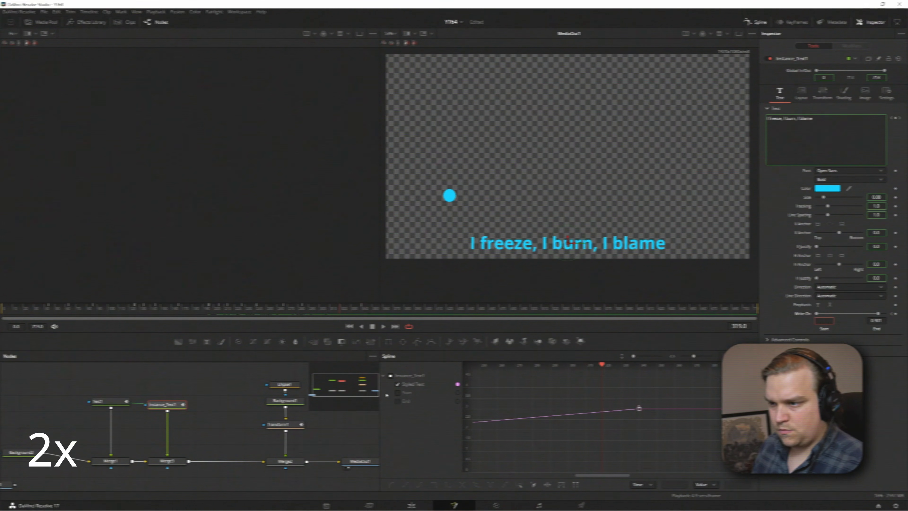
Show the Text1 node's Styled Text curve and move the keyframe that starts "I love, I hate, the same" to frame 322
{"action": "left_click", "coordinate": [111, 401]}
{"action": "left_click", "coordinate": [398, 384]}
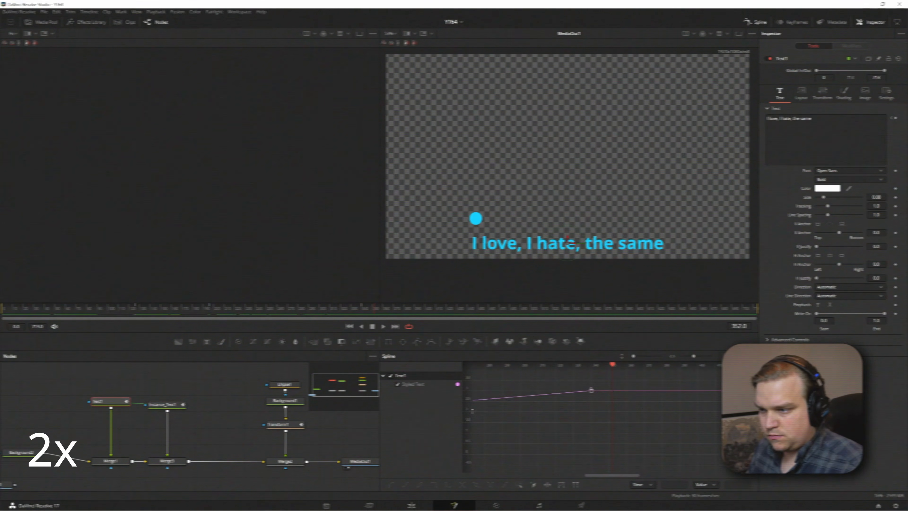
{"action": "scroll", "coordinate": [592, 411], "scroll_direction": "down", "scroll_amount": 3}
{"action": "left_click_drag", "start_coordinate": [604, 365], "coordinate": [557, 365]}
{"action": "key", "text": "space"}
{"action": "key", "text": "space"}
{"action": "left_click_drag", "start_coordinate": [618, 416], "coordinate": [603, 417]}
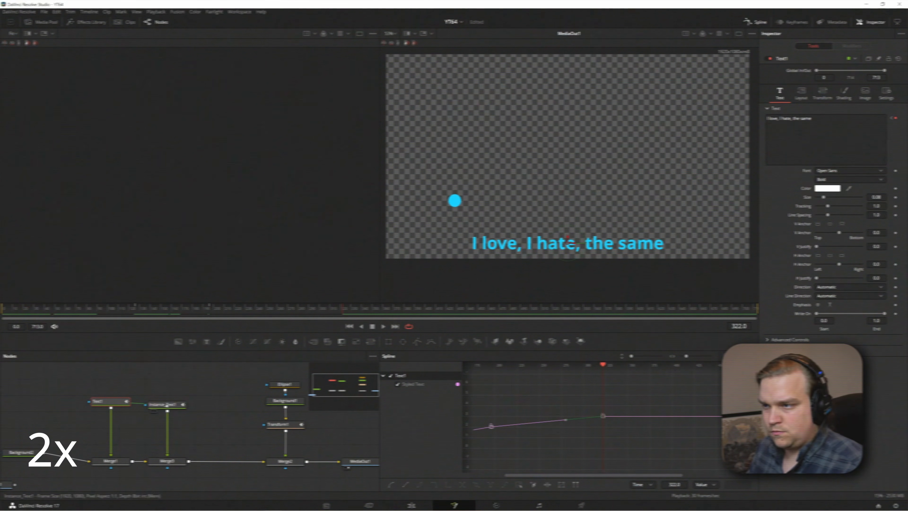
Hold the instanced text's Write On with a keyframe at frame 321 and reset its End to 0 at frame 322
{"action": "left_click", "coordinate": [163, 404]}
{"action": "key", "text": "Left"}
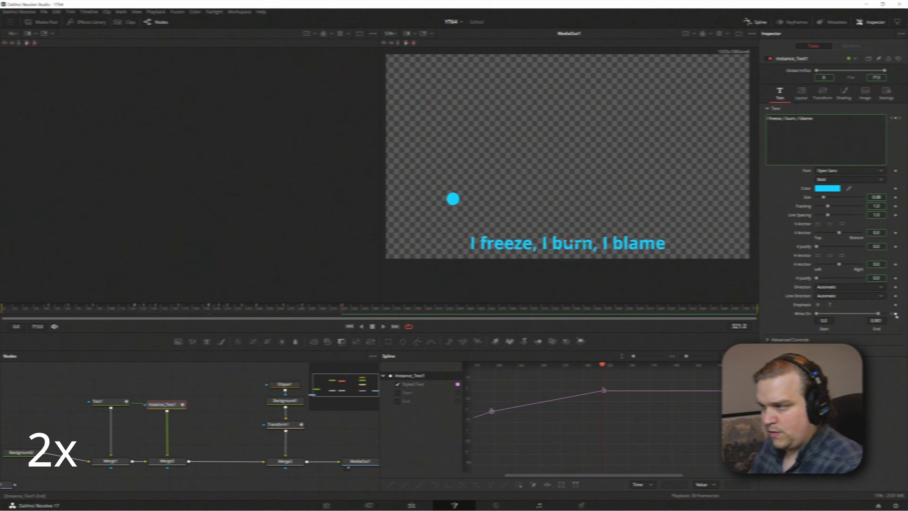
{"action": "key", "text": "Right"}
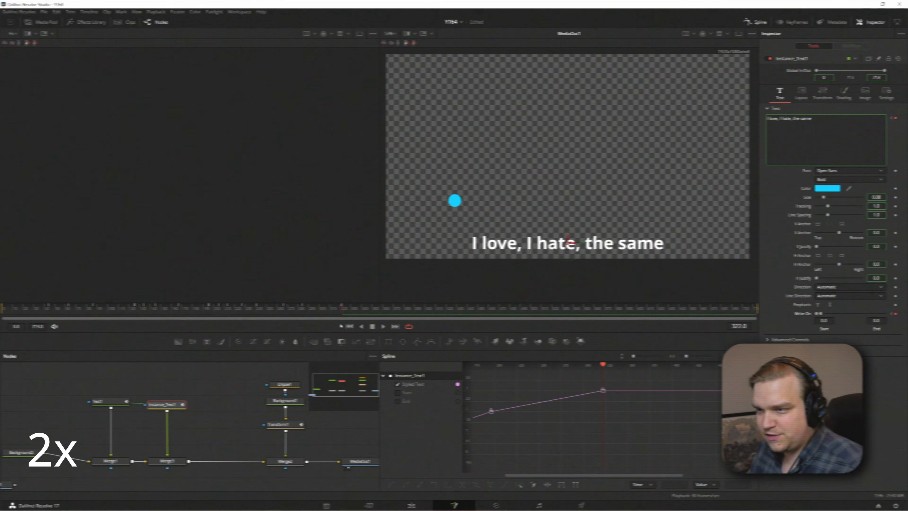
Keyframe the Write On End word by word through "I love, I" as the ball lands, reaching 0.321 at frame 385
{"action": "left_click_drag", "start_coordinate": [345, 314], "coordinate": [369, 314]}
{"action": "left_click_drag", "start_coordinate": [821, 314], "coordinate": [822, 313]}
{"action": "left_click_drag", "start_coordinate": [369, 315], "coordinate": [390, 316]}
{"action": "left_click_drag", "start_coordinate": [821, 314], "coordinate": [836, 314]}
{"action": "left_click_drag", "start_coordinate": [389, 315], "coordinate": [410, 322]}
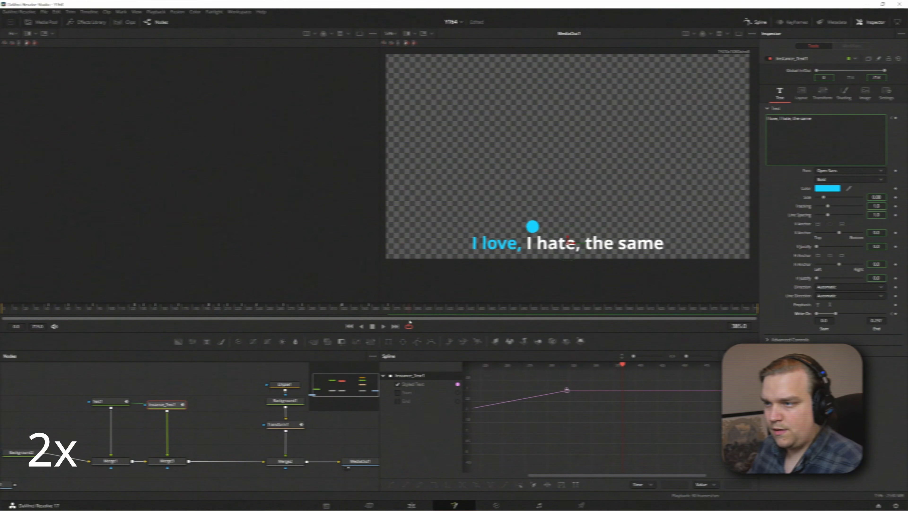
{"action": "left_click_drag", "start_coordinate": [836, 314], "coordinate": [840, 313]}
Keyframe the Write On End at 0.56 for "hate,", 0.713 at frame 423 and 0.926 at frame 441, and save the project
{"action": "left_click_drag", "start_coordinate": [410, 315], "coordinate": [434, 315]}
{"action": "left_click_drag", "start_coordinate": [840, 314], "coordinate": [856, 314]}
{"action": "left_click_drag", "start_coordinate": [433, 314], "coordinate": [451, 317]}
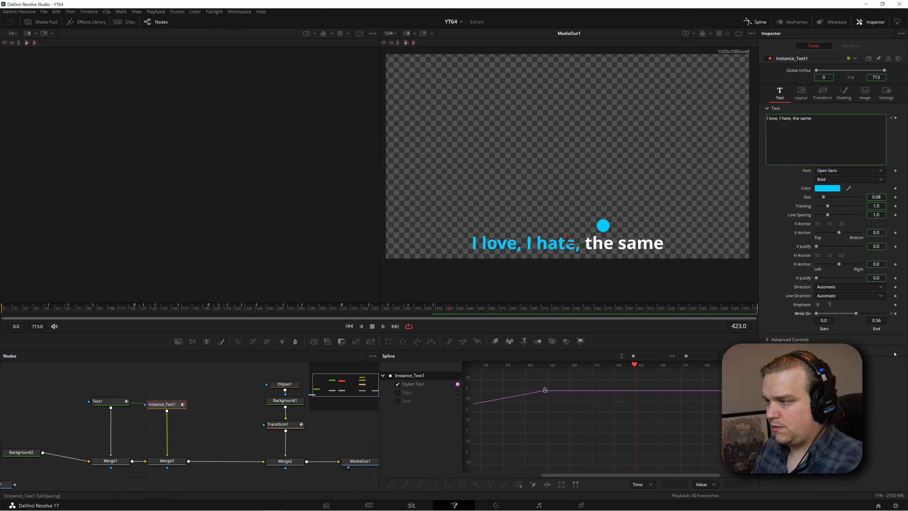
{"action": "left_click_drag", "start_coordinate": [876, 321], "coordinate": [895, 321]}
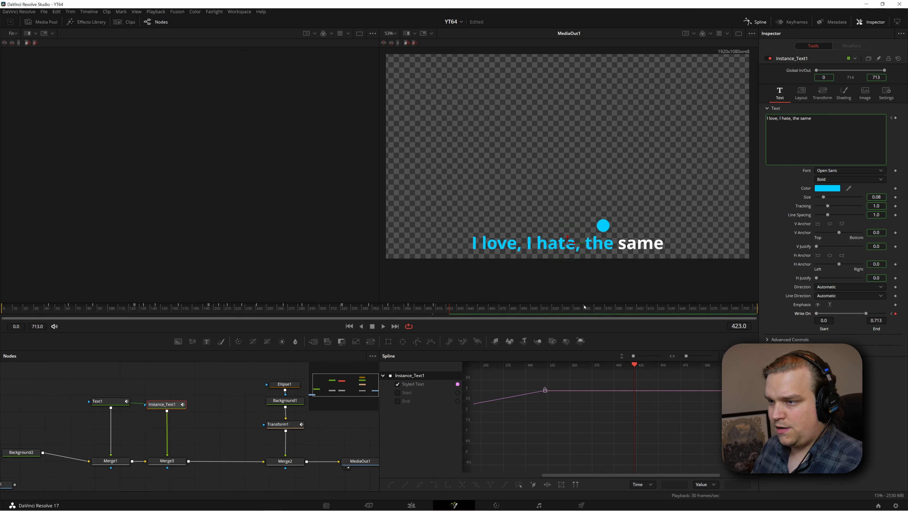
{"action": "left_click_drag", "start_coordinate": [450, 313], "coordinate": [469, 313]}
{"action": "left_click_drag", "start_coordinate": [882, 321], "coordinate": [906, 321]}
{"action": "key", "text": "ctrl+s"}
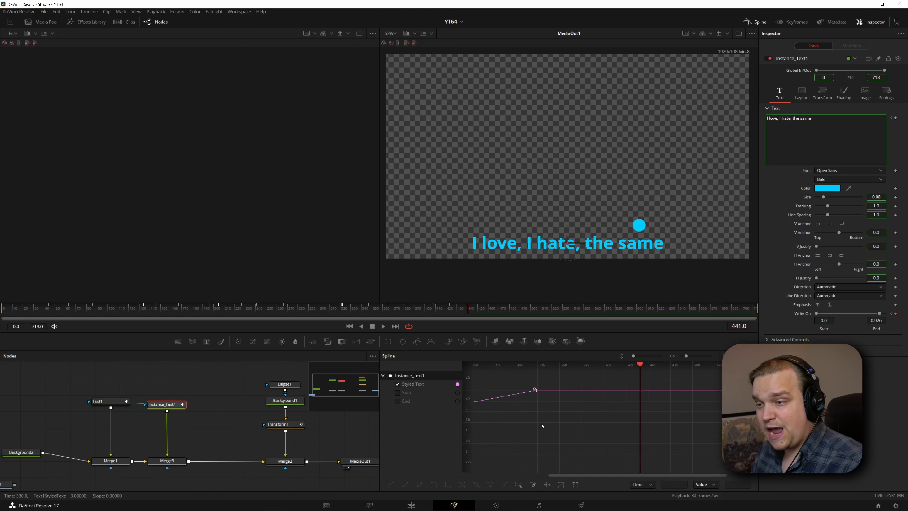
Display only the instanced text's End curve in the Spline editor and play the lyric animation from near the start
{"action": "left_click", "coordinate": [398, 384]}
{"action": "left_click", "coordinate": [397, 385]}
{"action": "left_click", "coordinate": [397, 393]}
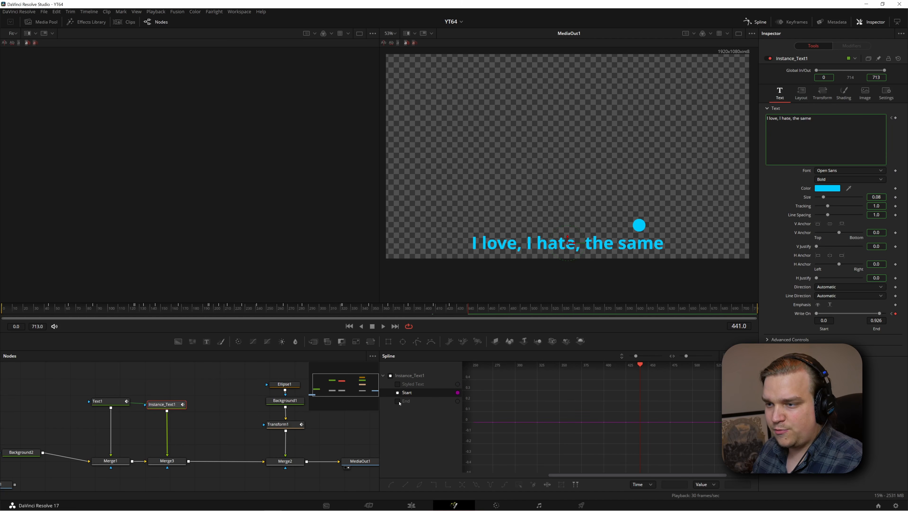
{"action": "left_click", "coordinate": [397, 401]}
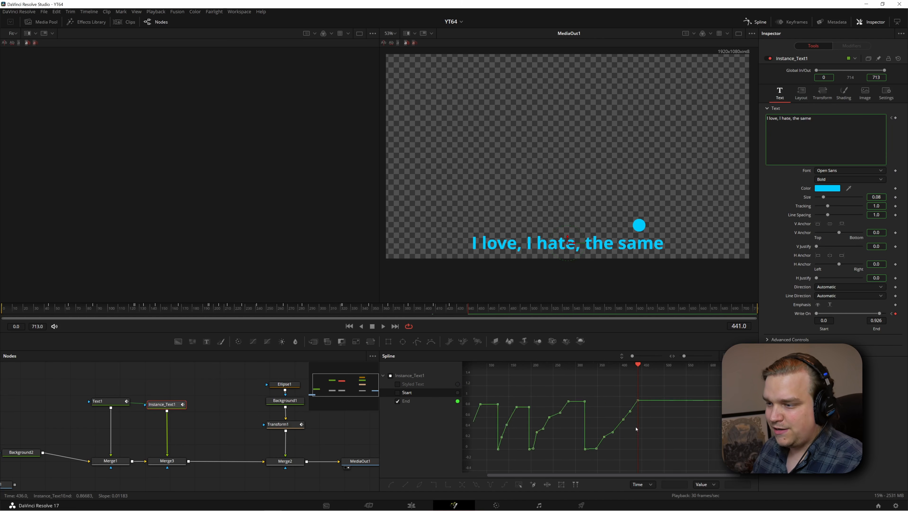
{"action": "left_click_drag", "start_coordinate": [583, 398], "coordinate": [613, 396]}
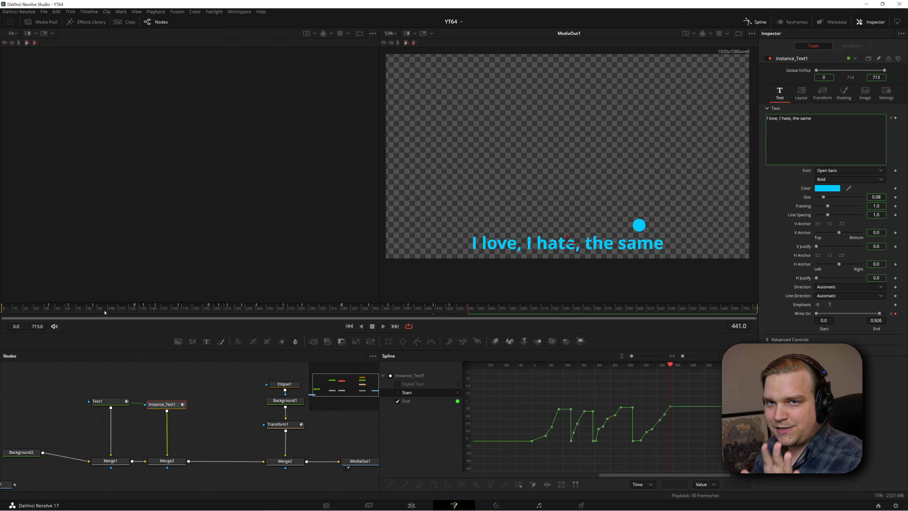
{"action": "left_click", "coordinate": [36, 314]}
{"action": "key", "text": "space"}
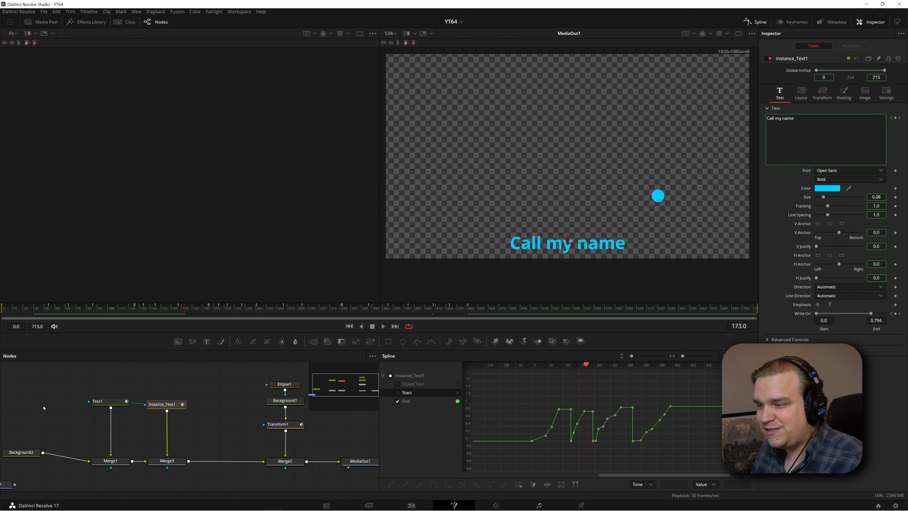
Convert all the End curve's keyframes to Step In and inspect the stepped curve up close
{"action": "left_click_drag", "start_coordinate": [696, 389], "coordinate": [520, 469]}
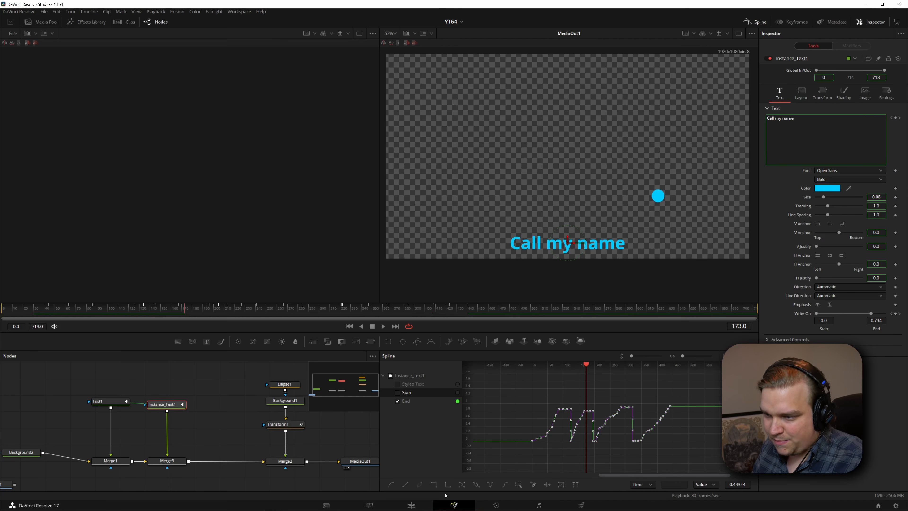
{"action": "left_click", "coordinate": [433, 484]}
{"action": "scroll", "coordinate": [554, 449], "scroll_direction": "up", "scroll_amount": 3}
{"action": "left_click_drag", "start_coordinate": [553, 448], "coordinate": [546, 460]}
{"action": "scroll", "coordinate": [533, 450], "scroll_direction": "up", "scroll_amount": 5}
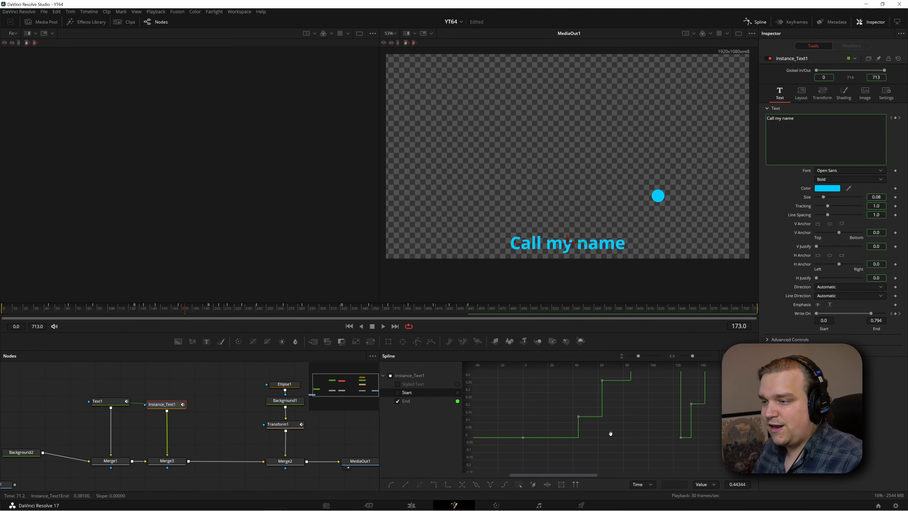
{"action": "left_click_drag", "start_coordinate": [610, 433], "coordinate": [562, 452]}
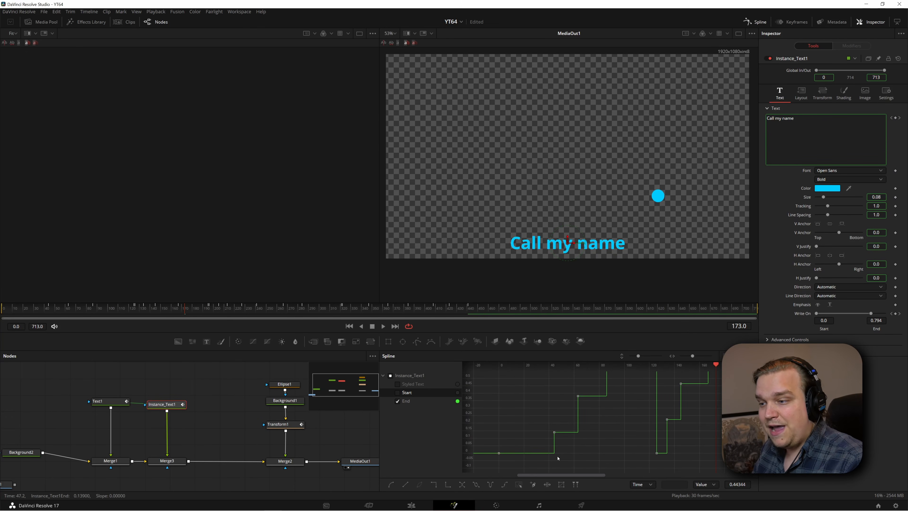
Play the composition from near the beginning to check the stepped word colouring against the bouncing ball
{"action": "left_click_drag", "start_coordinate": [42, 309], "coordinate": [15, 309]}
{"action": "key", "text": "space"}
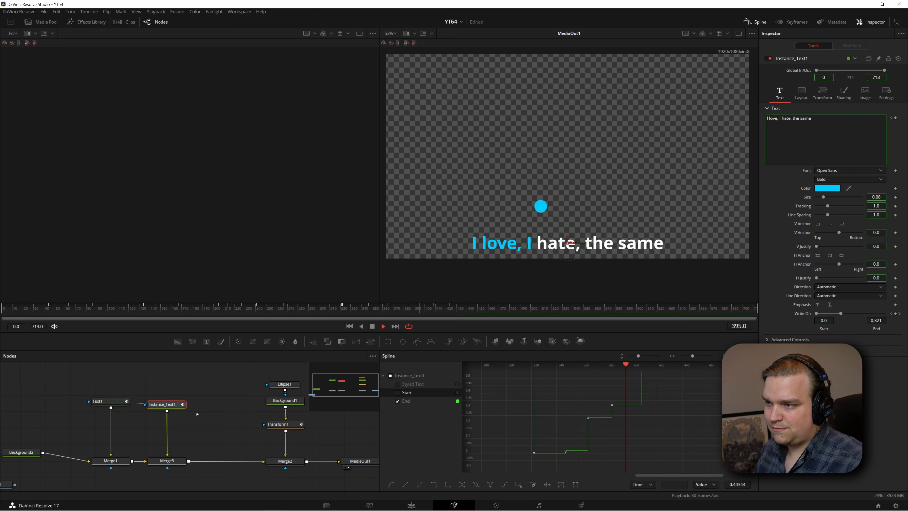
{"action": "key", "text": "space"}
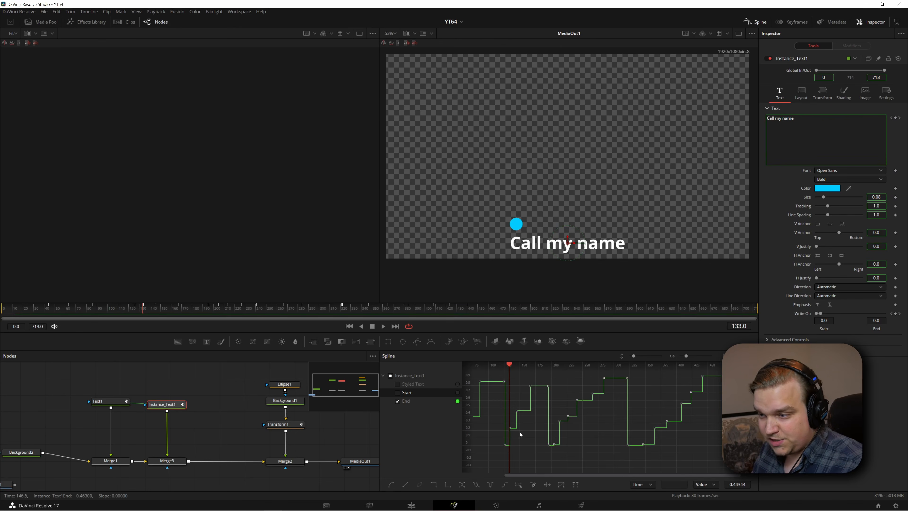
Nudge the End keyframe that colours "Call" in "Call my name" one frame earlier, to frame 133
{"action": "scroll", "coordinate": [521, 435], "scroll_direction": "up", "scroll_amount": 5}
{"action": "left_click_drag", "start_coordinate": [523, 434], "coordinate": [590, 414]}
{"action": "key", "text": "ctrl+z"}
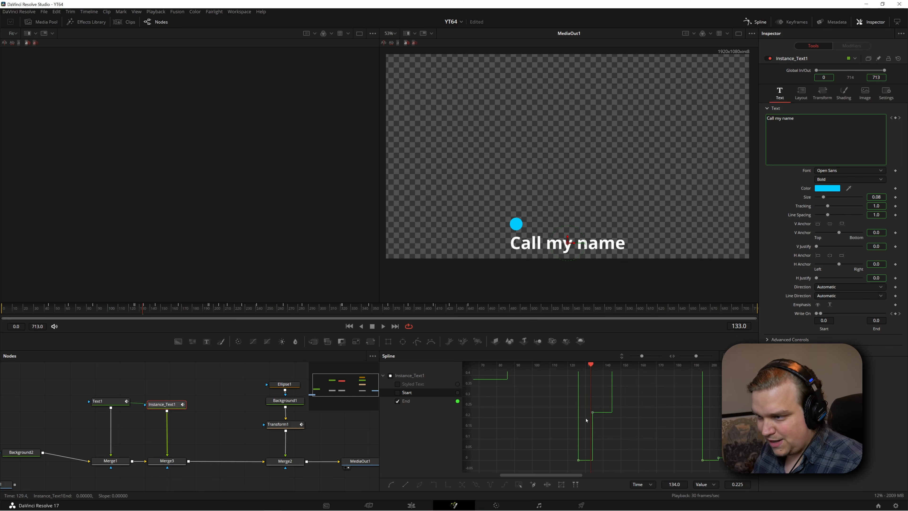
{"action": "left_click_drag", "start_coordinate": [592, 414], "coordinate": [590, 414]}
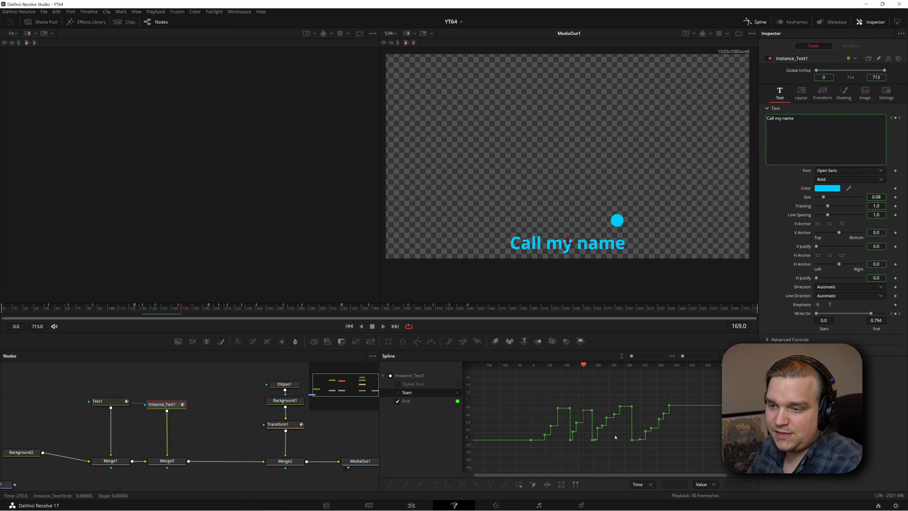
Select the ball's Transform1 node and turn off Show Only Selected Tool in the Spline editor
{"action": "left_click", "coordinate": [282, 424]}
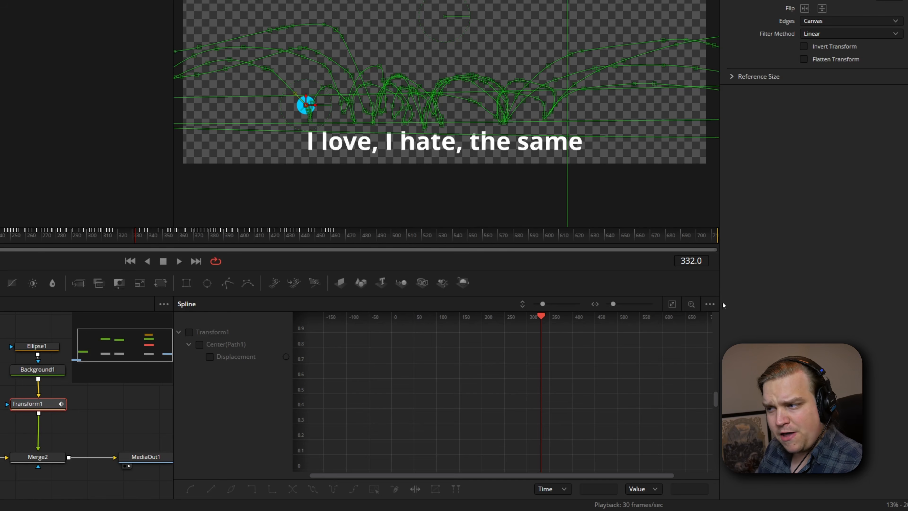
{"action": "left_click", "coordinate": [709, 304]}
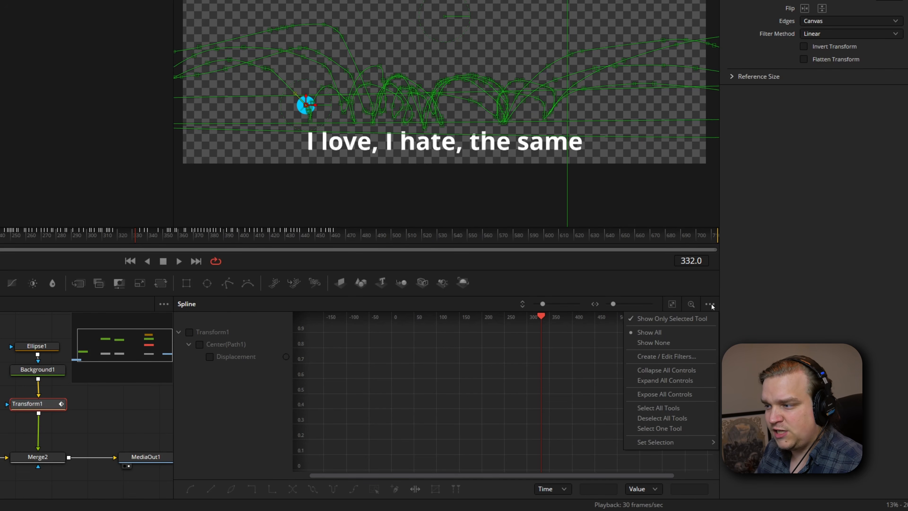
{"action": "left_click", "coordinate": [688, 318]}
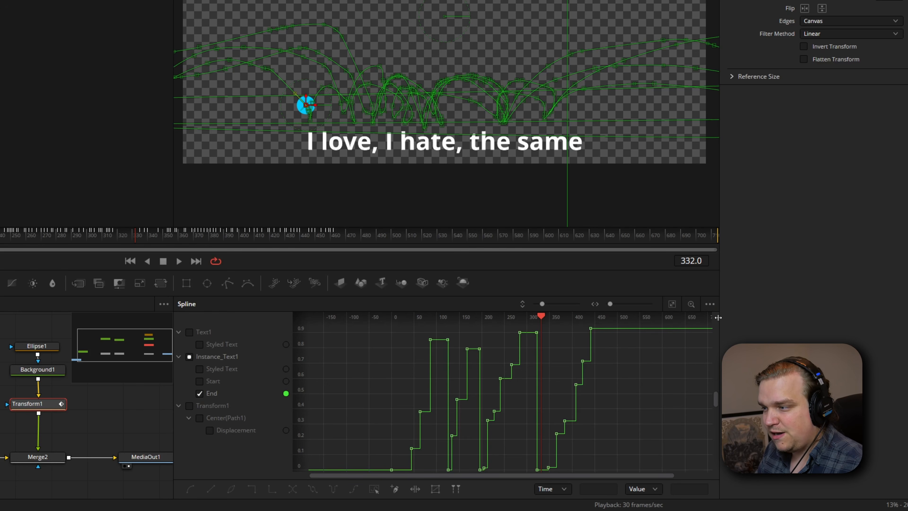
Limit the Spline editor to the selected tool and display the ball's Displacement curve, framed around its first keyframes
{"action": "left_click", "coordinate": [709, 304]}
{"action": "left_click", "coordinate": [701, 318]}
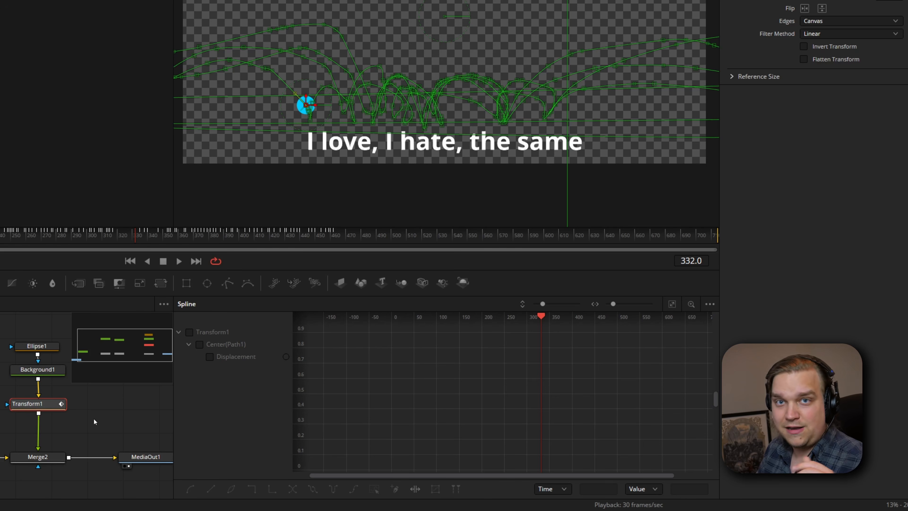
{"action": "left_click", "coordinate": [209, 356]}
{"action": "scroll", "coordinate": [547, 383], "scroll_direction": "down", "scroll_amount": 1}
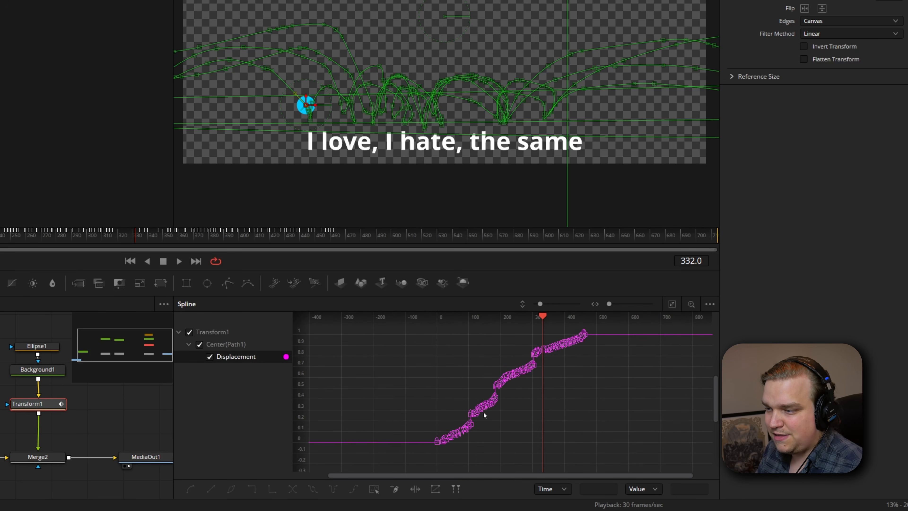
{"action": "scroll", "coordinate": [480, 427], "scroll_direction": "up", "scroll_amount": 5}
{"action": "scroll", "coordinate": [538, 409], "scroll_direction": "down", "scroll_amount": 6}
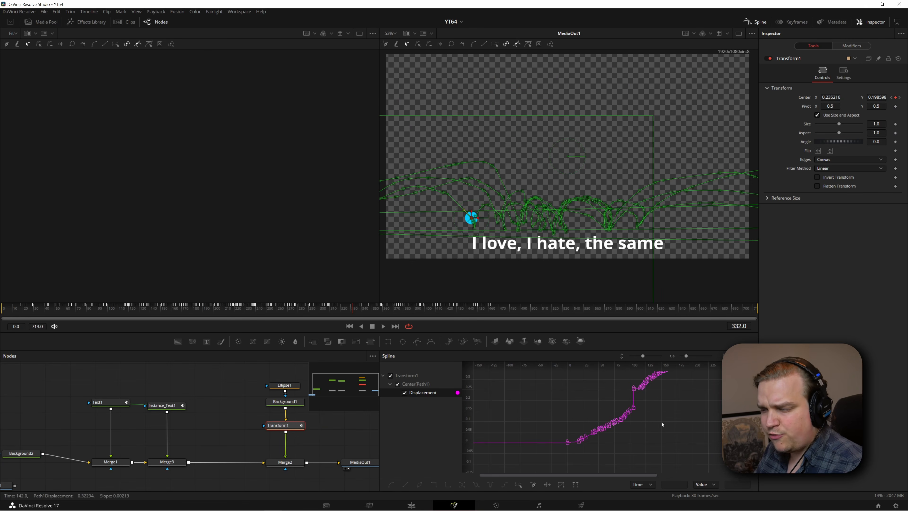
{"action": "left_click_drag", "start_coordinate": [662, 410], "coordinate": [641, 419]}
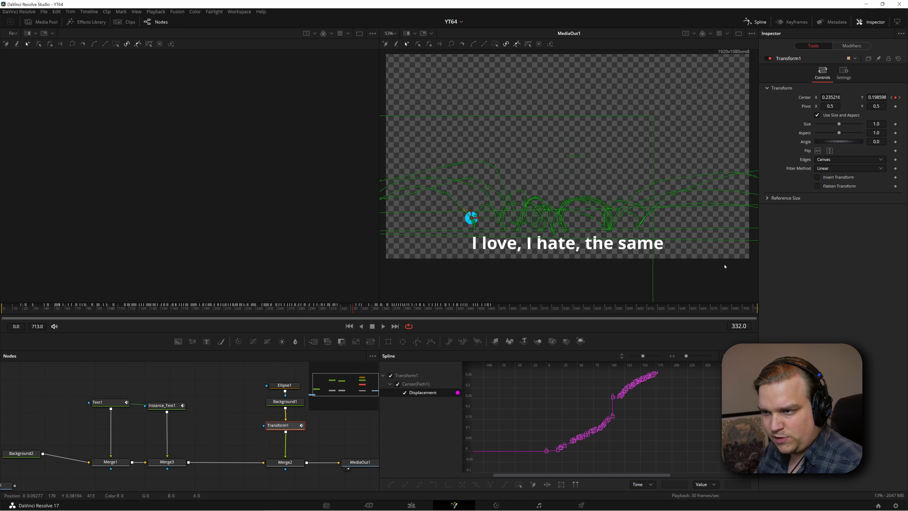
Play from near the beginning and stop around frame 128, where the ball approaches "Call", for a closer look
{"action": "left_click", "coordinate": [27, 312]}
{"action": "key", "text": "space"}
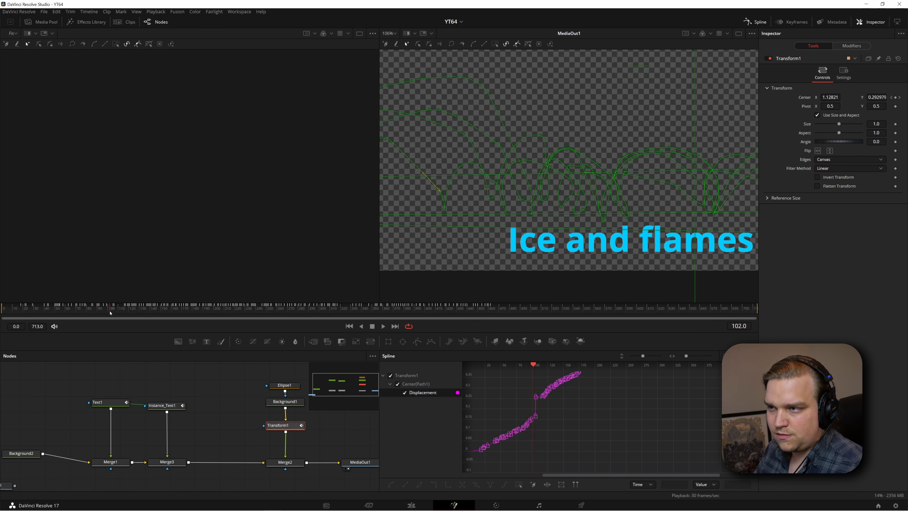
{"action": "left_click_drag", "start_coordinate": [110, 310], "coordinate": [118, 310]}
{"action": "key", "text": "space"}
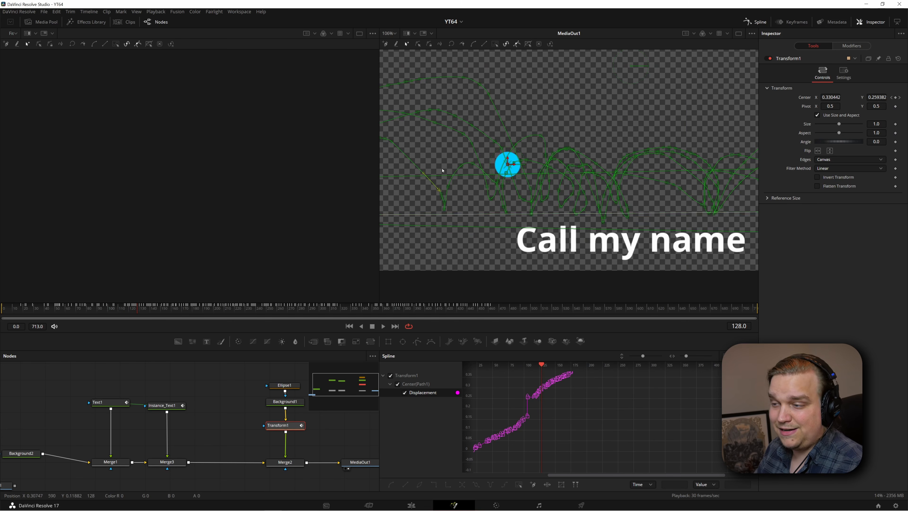
{"action": "scroll", "coordinate": [554, 397], "scroll_direction": "up", "scroll_amount": 5}
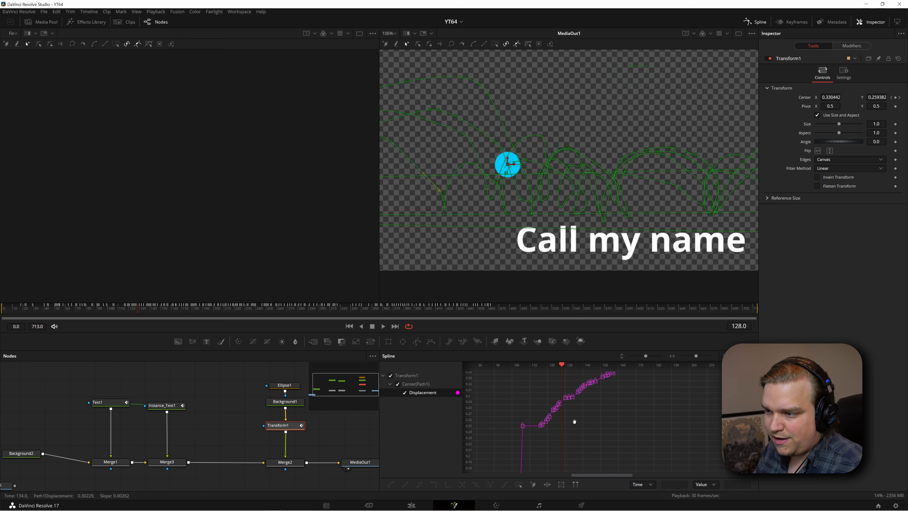
Shift the ball's Displacement keyframes leading up to the bounce on "Call" about 10 frames earlier
{"action": "scroll", "coordinate": [536, 389], "scroll_direction": "up", "scroll_amount": 2}
{"action": "left_click_drag", "start_coordinate": [573, 451], "coordinate": [597, 470]}
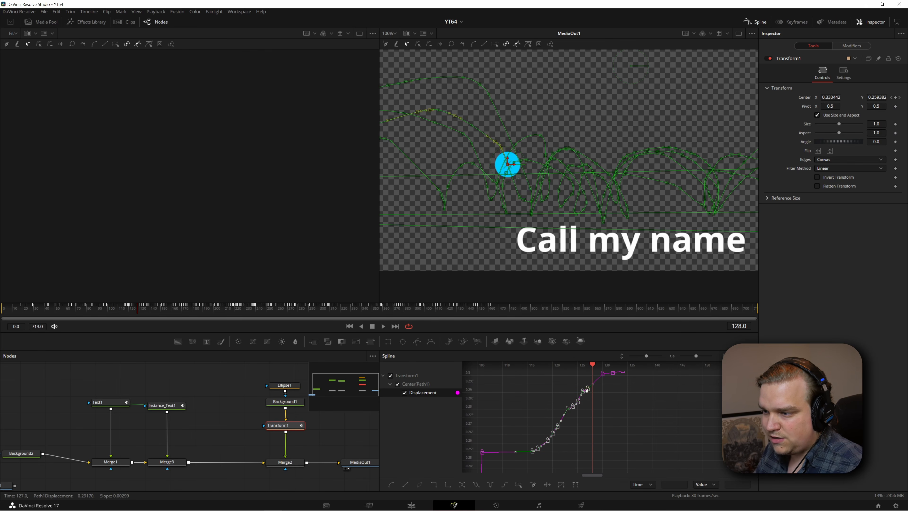
{"action": "left_click_drag", "start_coordinate": [585, 390], "coordinate": [639, 419]}
{"action": "left_click_drag", "start_coordinate": [605, 364], "coordinate": [550, 371]}
{"action": "left_click_drag", "start_coordinate": [569, 428], "coordinate": [735, 418]}
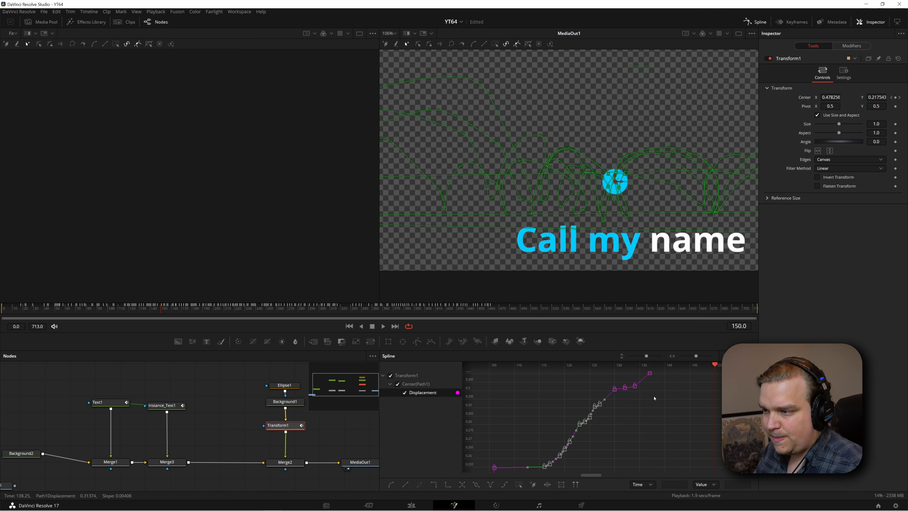
{"action": "left_click_drag", "start_coordinate": [716, 366], "coordinate": [632, 382]}
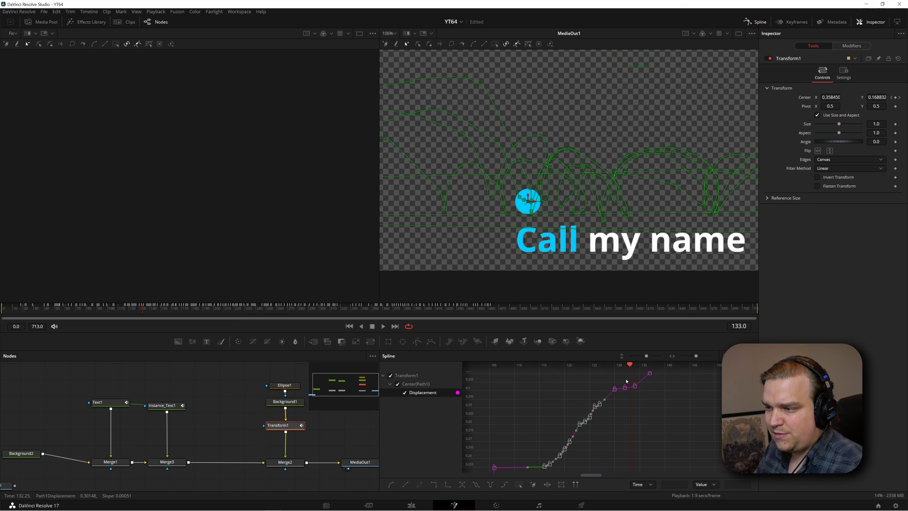
{"action": "left_click_drag", "start_coordinate": [585, 416], "coordinate": [501, 464]}
Scrub and play through "Call my name" to check the adjusted bounce timing
{"action": "scroll", "coordinate": [594, 445], "scroll_direction": "down", "scroll_amount": 3}
{"action": "left_click_drag", "start_coordinate": [125, 307], "coordinate": [151, 316]}
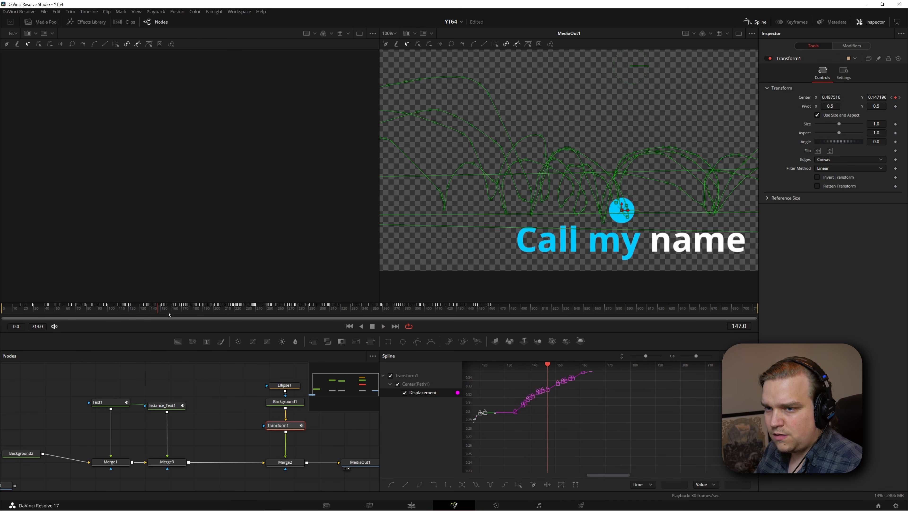
{"action": "left_click", "coordinate": [121, 310]}
{"action": "key", "text": "space"}
{"action": "key", "text": "space"}
Shift the group of Displacement keyframes starting at frame 134 about 4 frames earlier
{"action": "left_click_drag", "start_coordinate": [567, 456], "coordinate": [652, 460]}
{"action": "left_click_drag", "start_coordinate": [597, 417], "coordinate": [617, 428]}
{"action": "scroll", "coordinate": [616, 429], "scroll_direction": "up", "scroll_amount": 2}
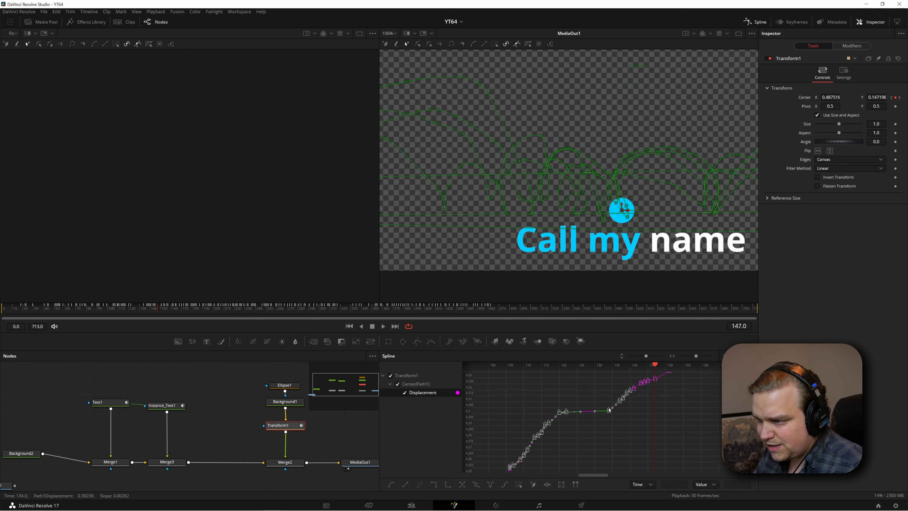
{"action": "left_click_drag", "start_coordinate": [634, 432], "coordinate": [634, 432]}
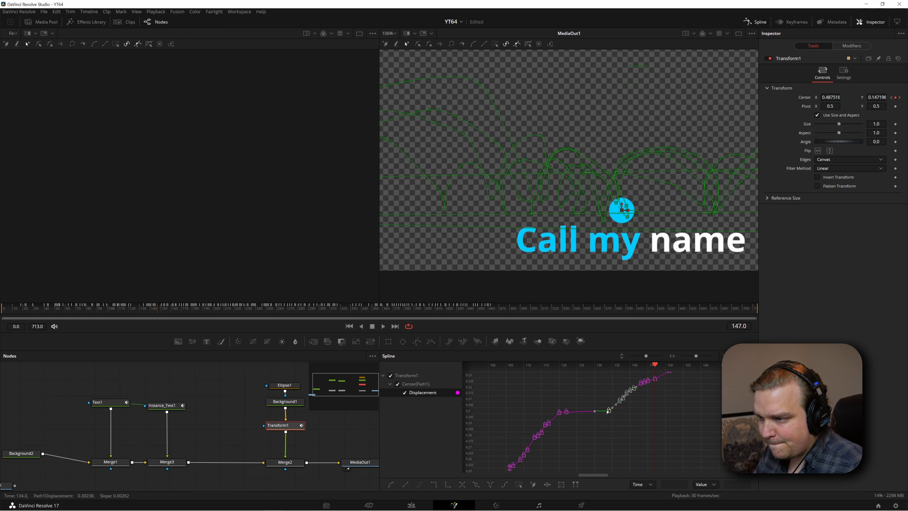
{"action": "scroll", "coordinate": [588, 426], "scroll_direction": "up", "scroll_amount": 3}
{"action": "scroll", "coordinate": [635, 414], "scroll_direction": "down", "scroll_amount": 3}
{"action": "left_click_drag", "start_coordinate": [649, 415], "coordinate": [638, 441]}
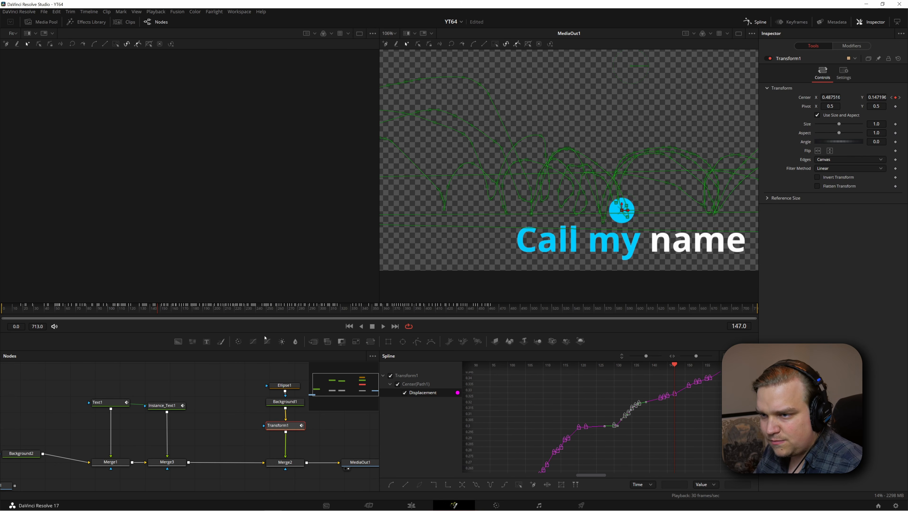
Play the change from "Ice and flames" to "Call my name" several times and stop at frame 116
{"action": "key", "text": "space"}
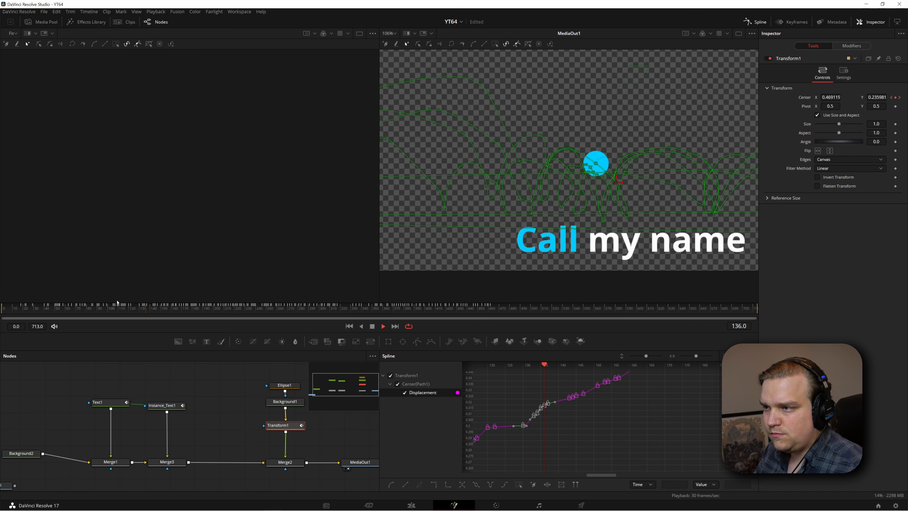
{"action": "scroll", "coordinate": [586, 246], "scroll_direction": "down", "scroll_amount": 3}
{"action": "key", "text": "space"}
{"action": "left_click", "coordinate": [126, 311]}
{"action": "key", "text": "space"}
{"action": "key", "text": "space"}
{"action": "left_click", "coordinate": [112, 308]}
{"action": "key", "text": "space"}
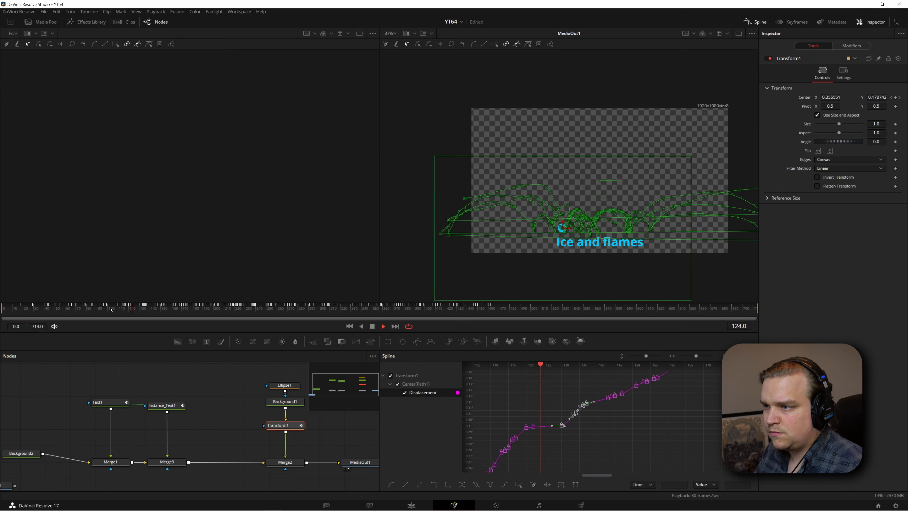
{"action": "left_click", "coordinate": [108, 310]}
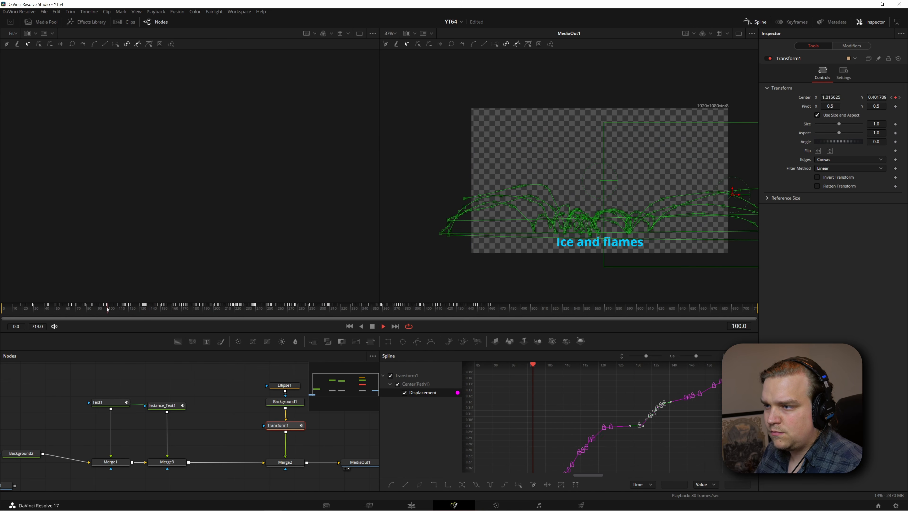
{"action": "key", "text": "space"}
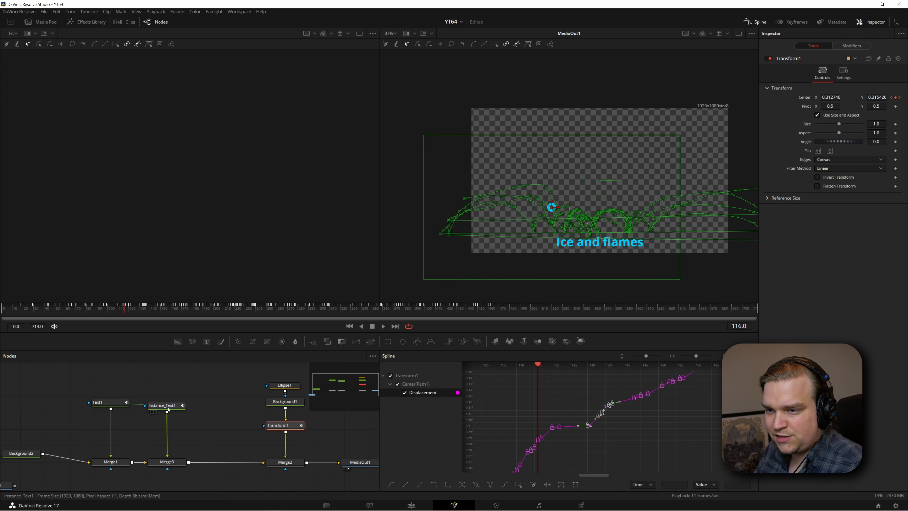
Show Instance_Text1's Styled Text curve and move the keyframe that switches the text to "Call my name" to frame 116
{"action": "left_click", "coordinate": [158, 406]}
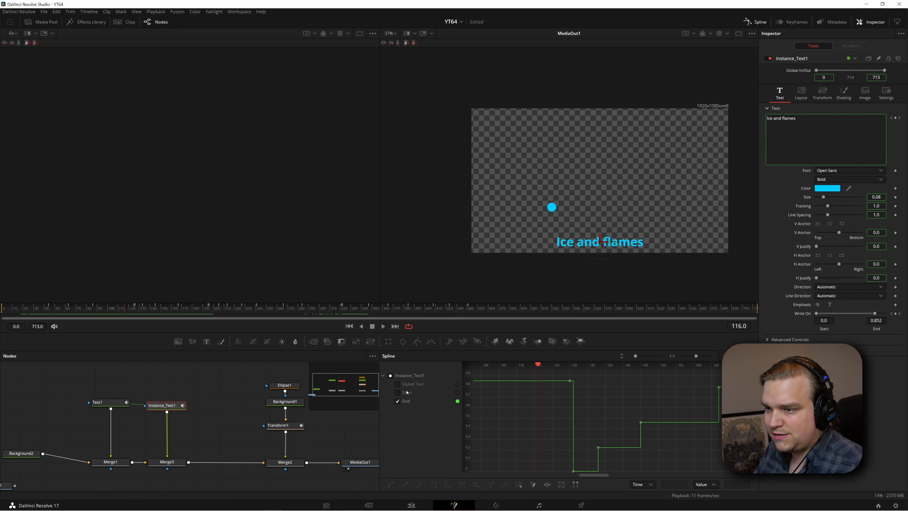
{"action": "left_click", "coordinate": [397, 383]}
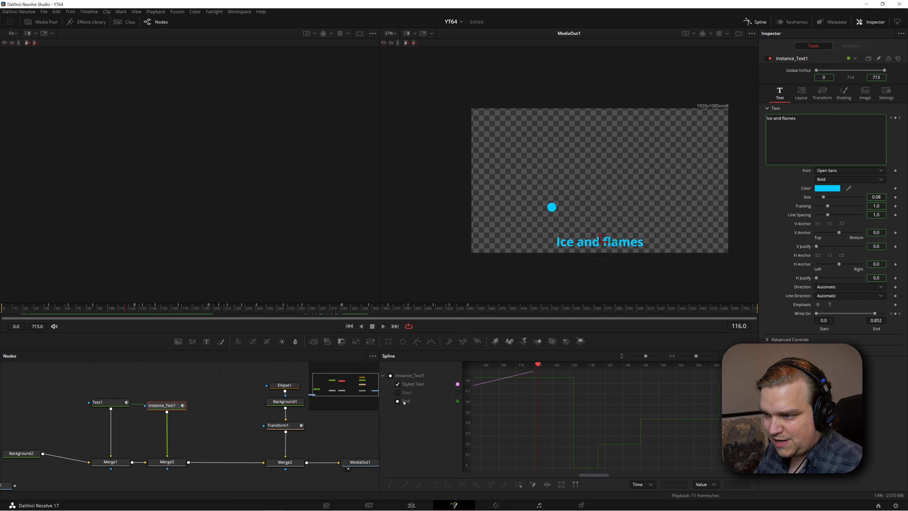
{"action": "left_click_drag", "start_coordinate": [590, 412], "coordinate": [556, 420]}
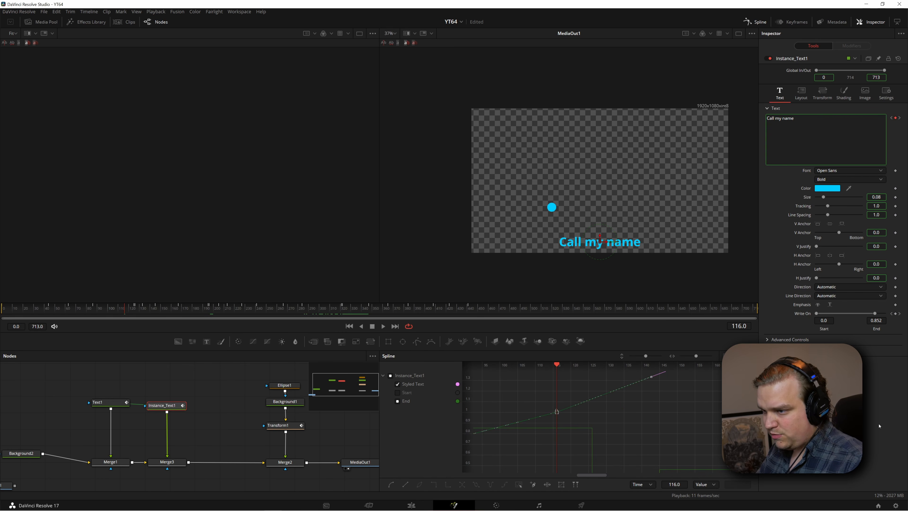
{"action": "left_click_drag", "start_coordinate": [556, 411], "coordinate": [541, 412]}
Keyframe Instance_Text1's Write On End at the lyric change and lower its value one frame further on
{"action": "left_click", "coordinate": [898, 314]}
{"action": "key", "text": "Right"}
{"action": "left_click", "coordinate": [899, 314]}
{"action": "left_click_drag", "start_coordinate": [861, 320], "coordinate": [716, 323]}
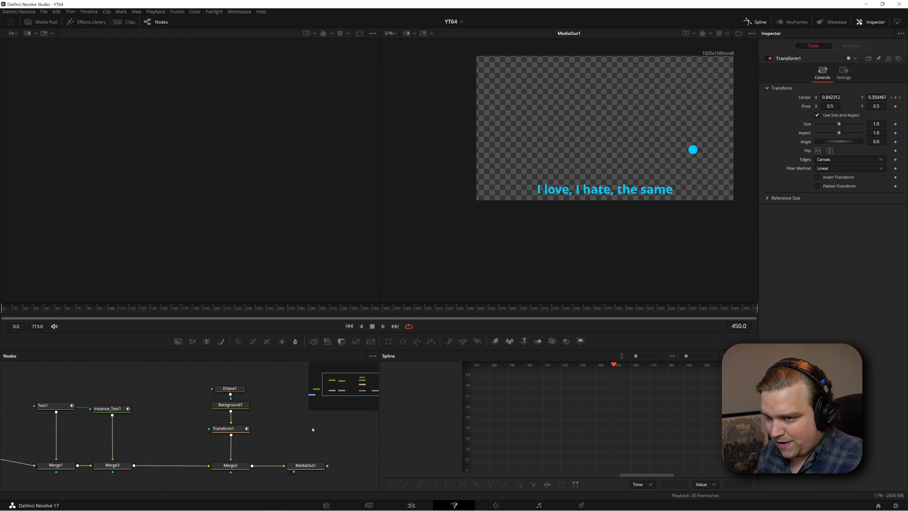
Enable Motion Blur on the ball's Transform1 node and play the result on the Edit page
{"action": "left_click", "coordinate": [221, 428]}
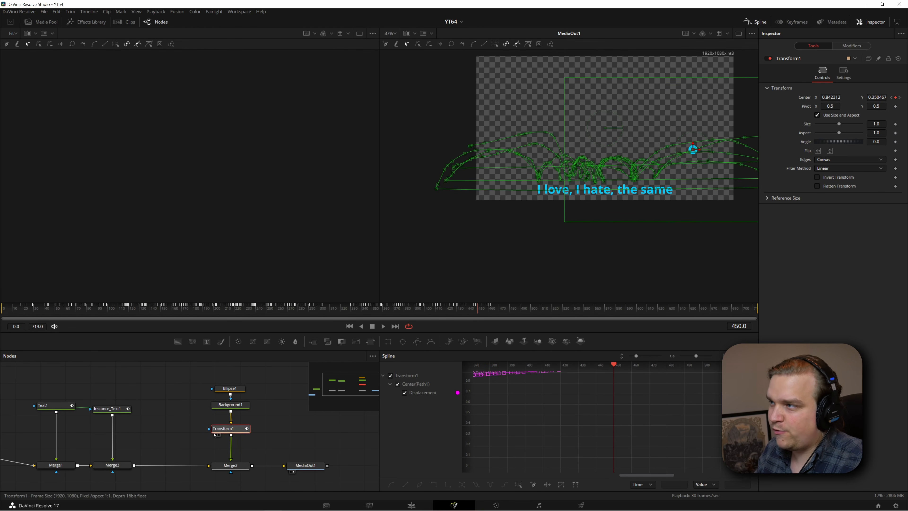
{"action": "left_click", "coordinate": [842, 74]}
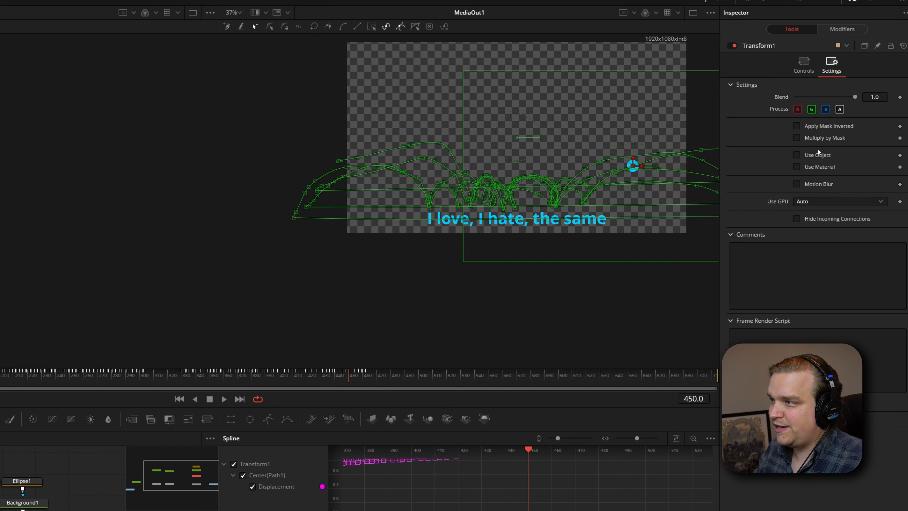
{"action": "left_click", "coordinate": [810, 183]}
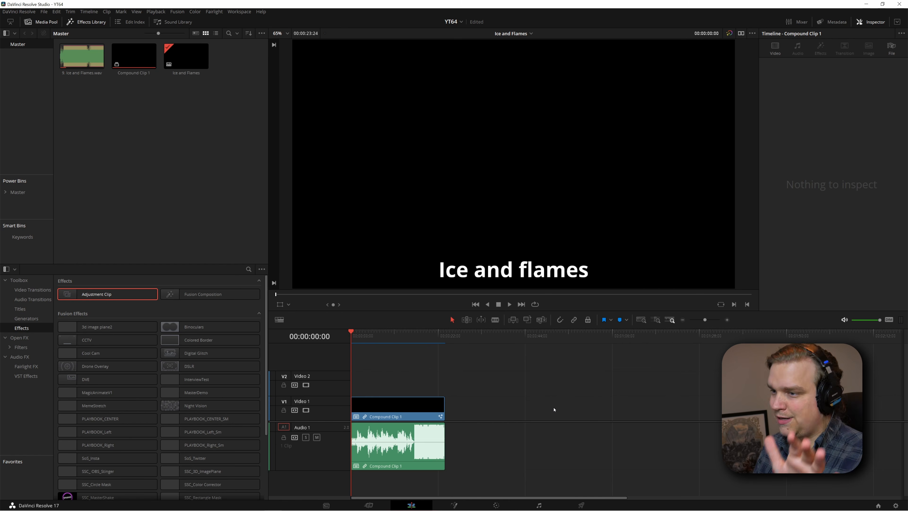
{"action": "key", "text": "space"}
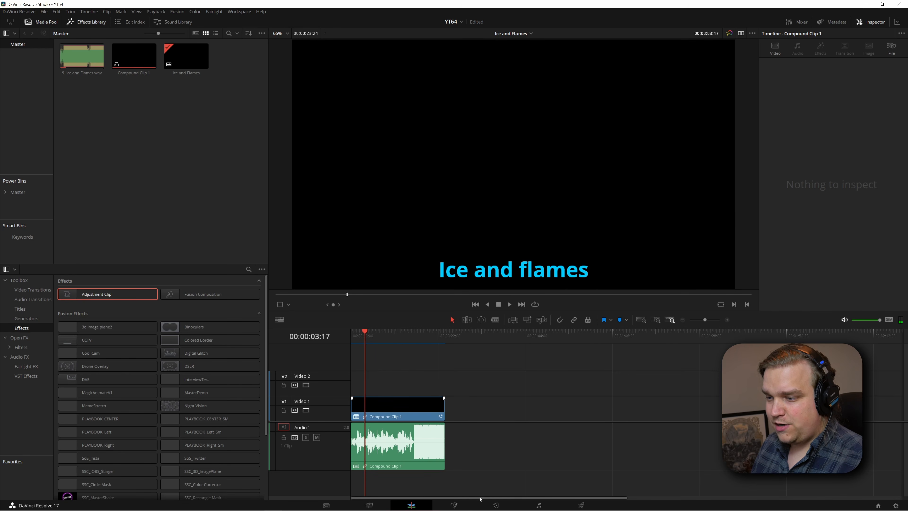
Return to the Fusion page and examine Transform1's Displacement keyframes around frames 105 and 106, where the ball crosses the frame
{"action": "left_click", "coordinate": [462, 504]}
{"action": "left_click", "coordinate": [224, 429]}
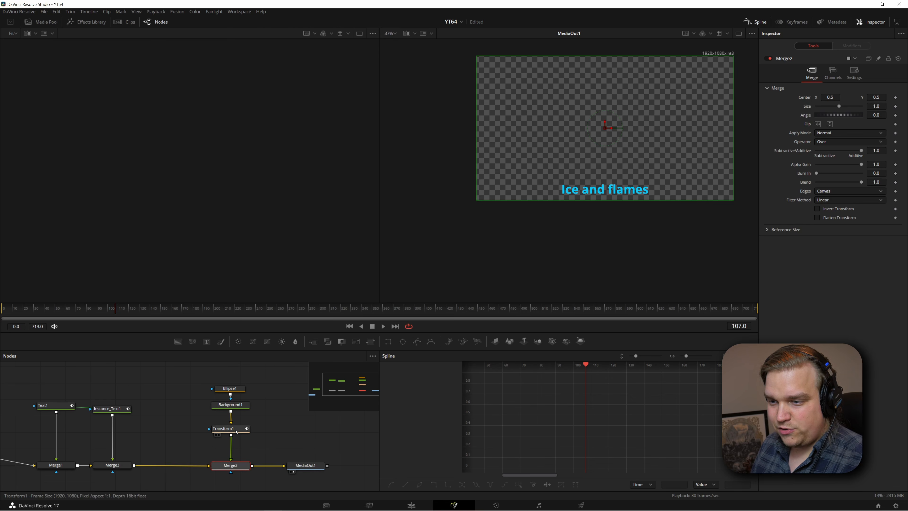
{"action": "left_click", "coordinate": [404, 393]}
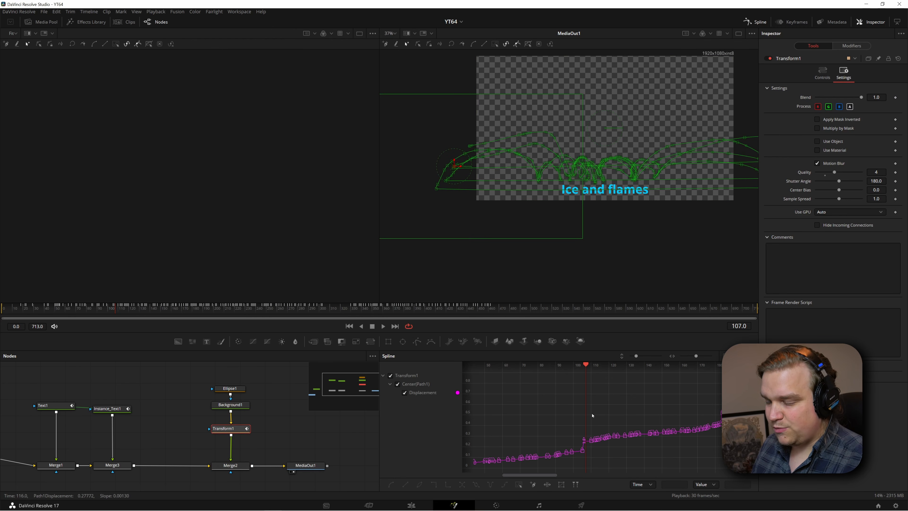
{"action": "scroll", "coordinate": [555, 417], "scroll_direction": "up", "scroll_amount": 10}
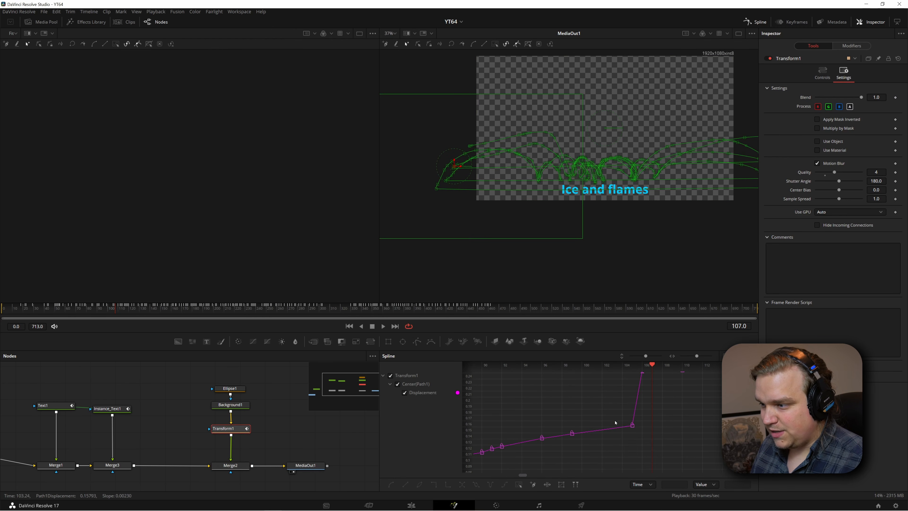
{"action": "left_click_drag", "start_coordinate": [574, 469], "coordinate": [598, 465]}
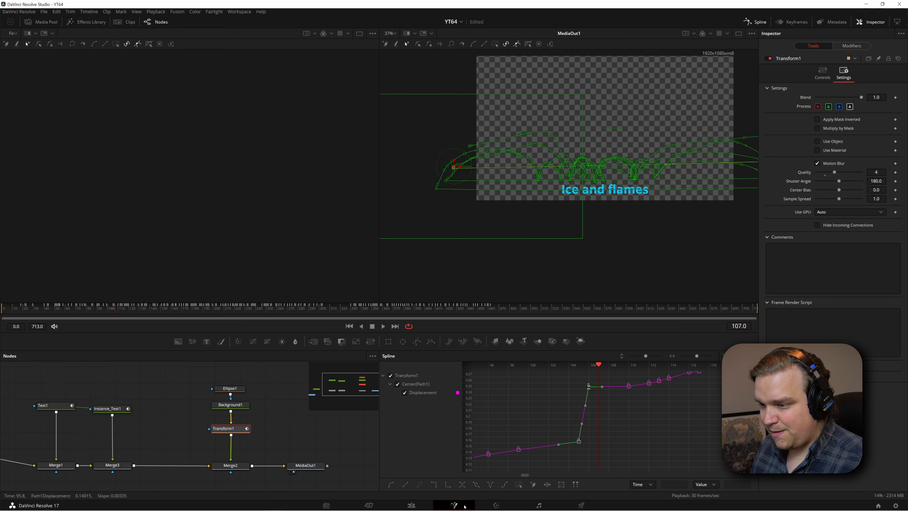
Play the composition from about frame 105 into "Call my name" to check the ball's re-entry
{"action": "left_click_drag", "start_coordinate": [599, 366], "coordinate": [579, 367]}
{"action": "key", "text": "space"}
{"action": "key", "text": "space"}
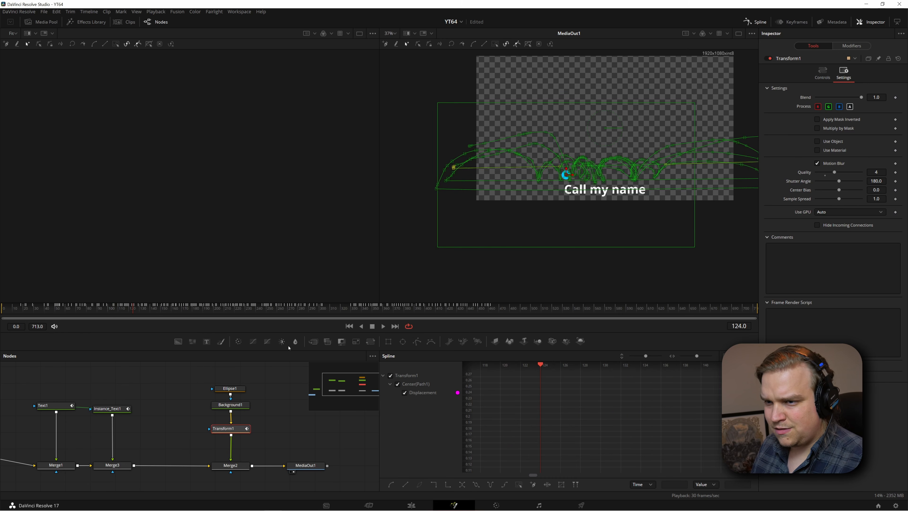
Play the Edit page timeline from "Ice and flames" into "Call my name" to check the motion blur, and return to Fusion
{"action": "left_click", "coordinate": [411, 504]}
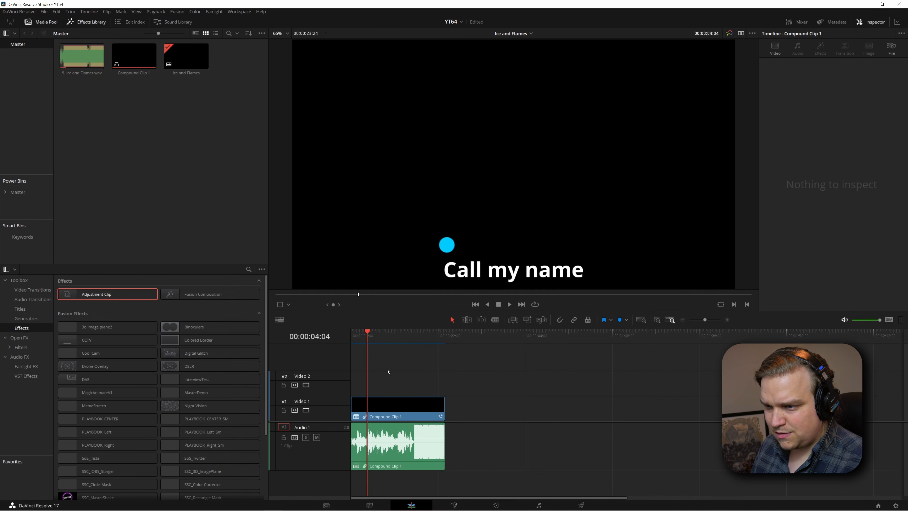
{"action": "left_click", "coordinate": [360, 337]}
{"action": "key", "text": "space"}
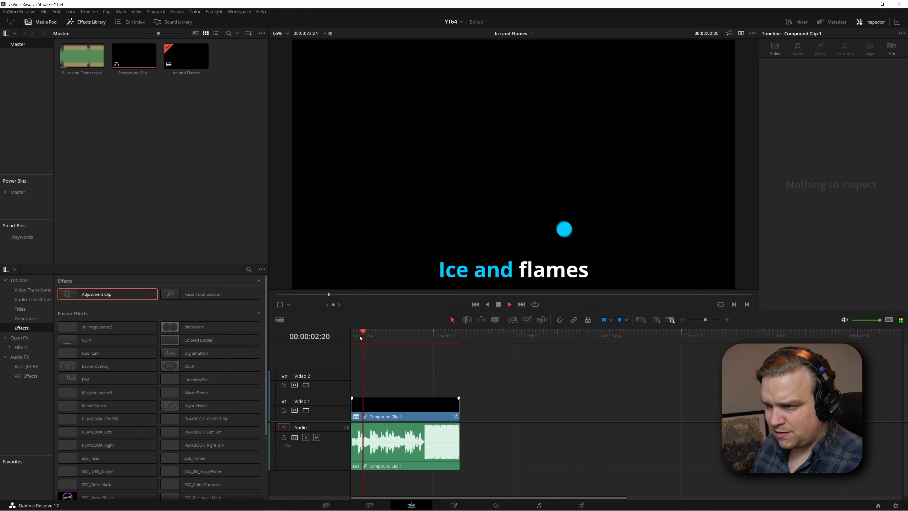
{"action": "key", "text": "space"}
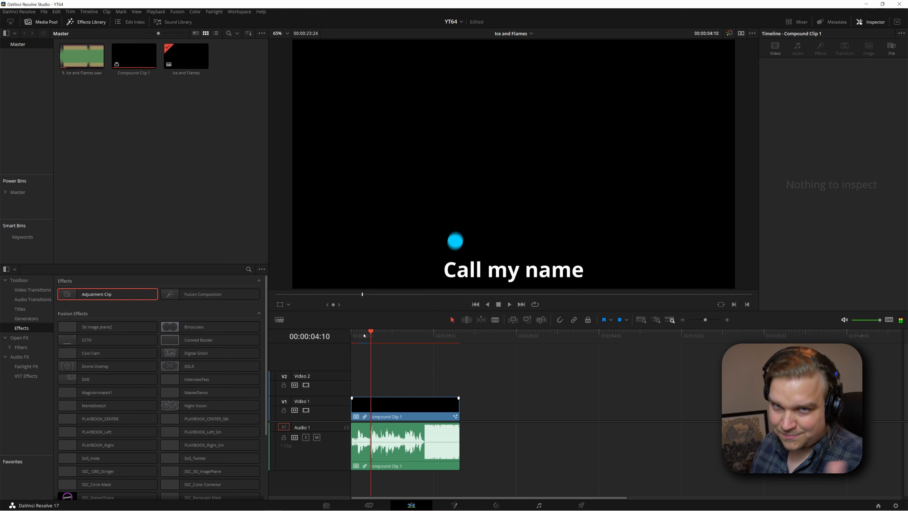
{"action": "left_click", "coordinate": [463, 505]}
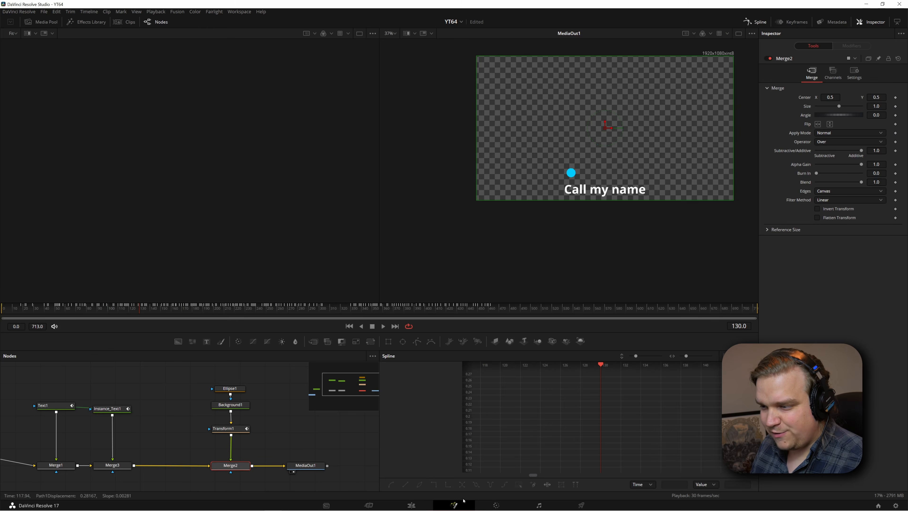
Show the ball's Transform1 Displacement curve and select the keyframe pair around frame 183, where the ball jumps across the frame
{"action": "left_click", "coordinate": [230, 435]}
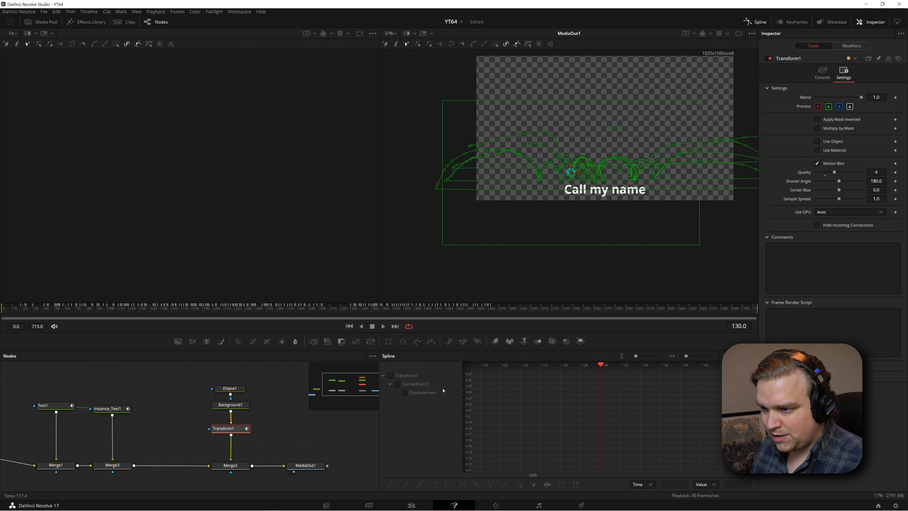
{"action": "scroll", "coordinate": [606, 418], "scroll_direction": "down", "scroll_amount": 10}
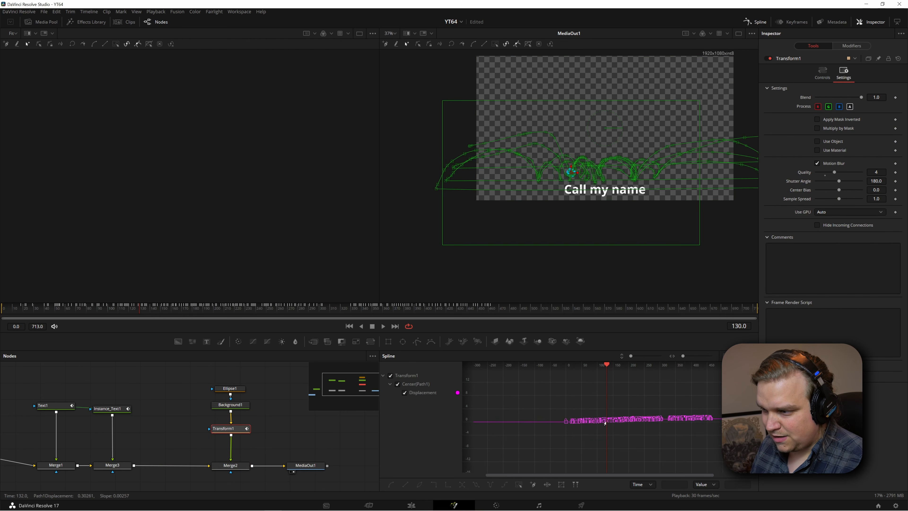
{"action": "scroll", "coordinate": [596, 434], "scroll_direction": "up", "scroll_amount": 2}
{"action": "left_click_drag", "start_coordinate": [593, 427], "coordinate": [569, 448]}
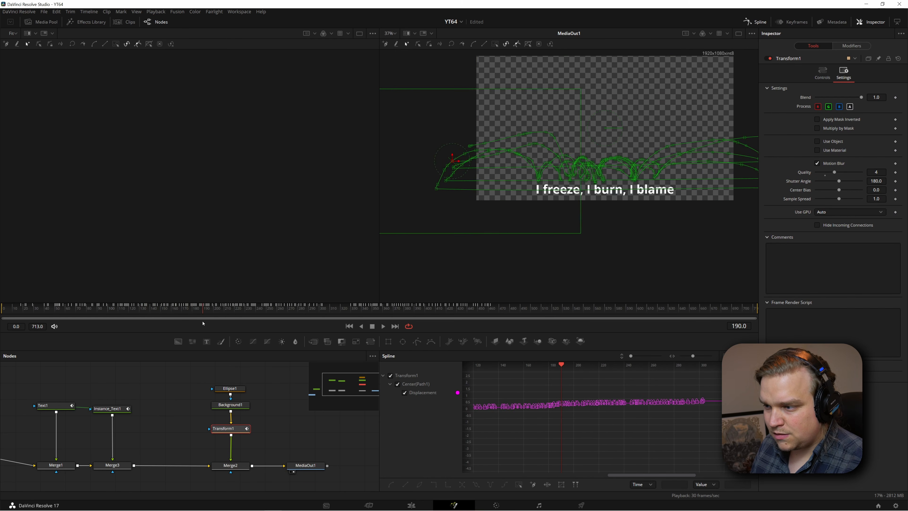
{"action": "scroll", "coordinate": [583, 406], "scroll_direction": "up", "scroll_amount": 3}
{"action": "left_click", "coordinate": [725, 356]}
{"action": "scroll", "coordinate": [594, 428], "scroll_direction": "up", "scroll_amount": 5}
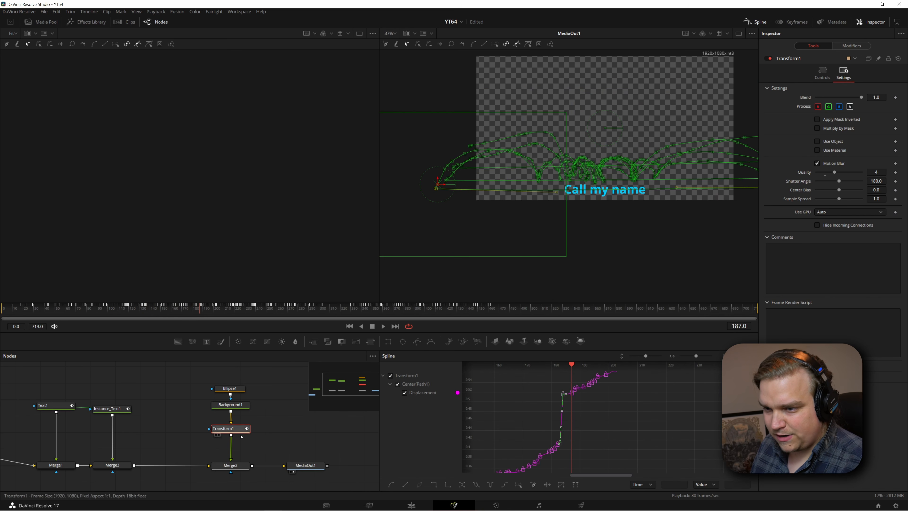
Select the Displacement keyframe pair at the ball's jump around frame 303, and check the rest of the curve for further jumps
{"action": "left_click_drag", "start_coordinate": [652, 401], "coordinate": [497, 470]}
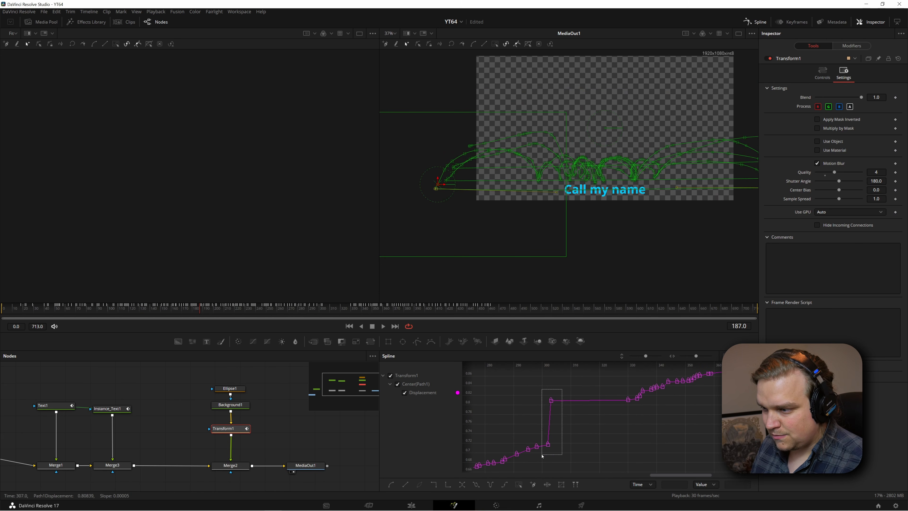
{"action": "left_click_drag", "start_coordinate": [669, 424], "coordinate": [538, 471]}
{"action": "left_click_drag", "start_coordinate": [639, 412], "coordinate": [593, 421]}
{"action": "left_click_drag", "start_coordinate": [696, 438], "coordinate": [551, 456]}
{"action": "left_click_drag", "start_coordinate": [662, 414], "coordinate": [622, 433]}
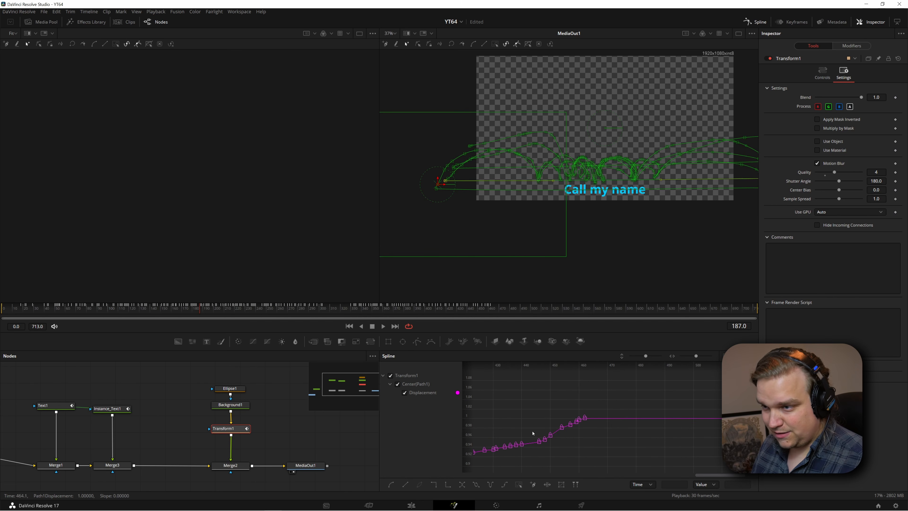
Scrub the composition to frame 379, in the lyric "I love, I hate, the same", and save the project
{"action": "left_click", "coordinate": [325, 313]}
{"action": "left_click_drag", "start_coordinate": [326, 312], "coordinate": [404, 323]}
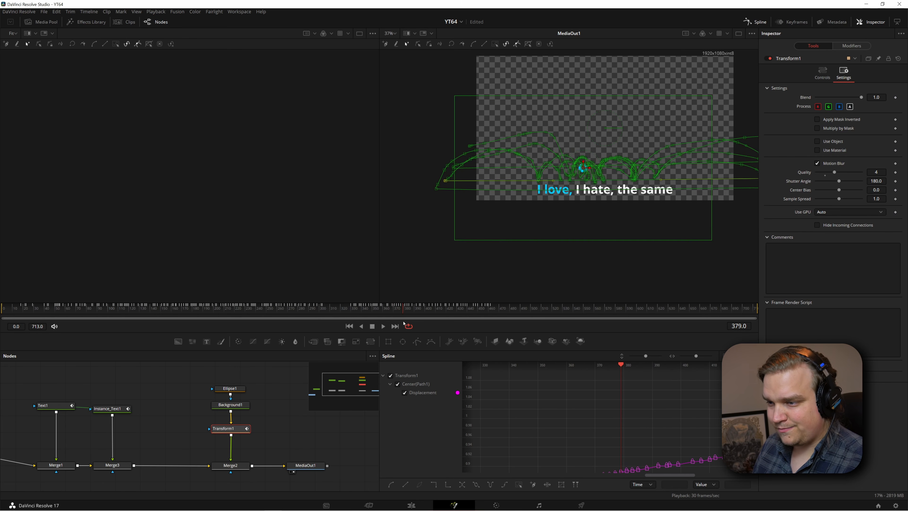
{"action": "mouse_move", "coordinate": [413, 502]}
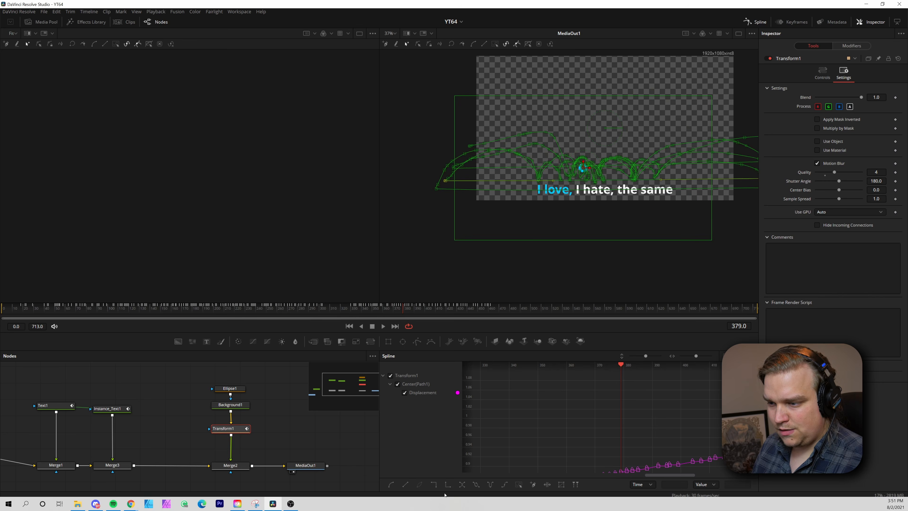
Switch to the Edit page and play the timeline from the beginning, starting at "Ice and flames"
{"action": "key", "text": "shift+3"}
{"action": "left_click_drag", "start_coordinate": [409, 335], "coordinate": [201, 353]}
{"action": "key", "text": "space"}
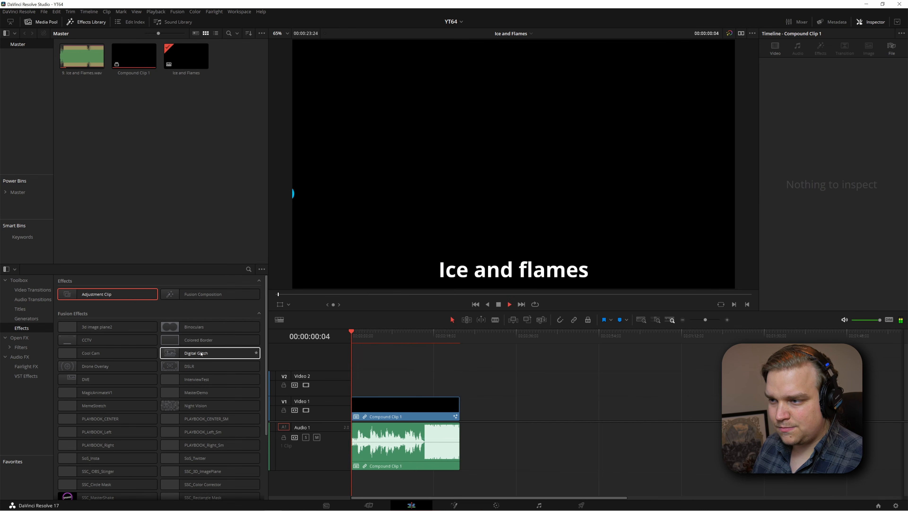